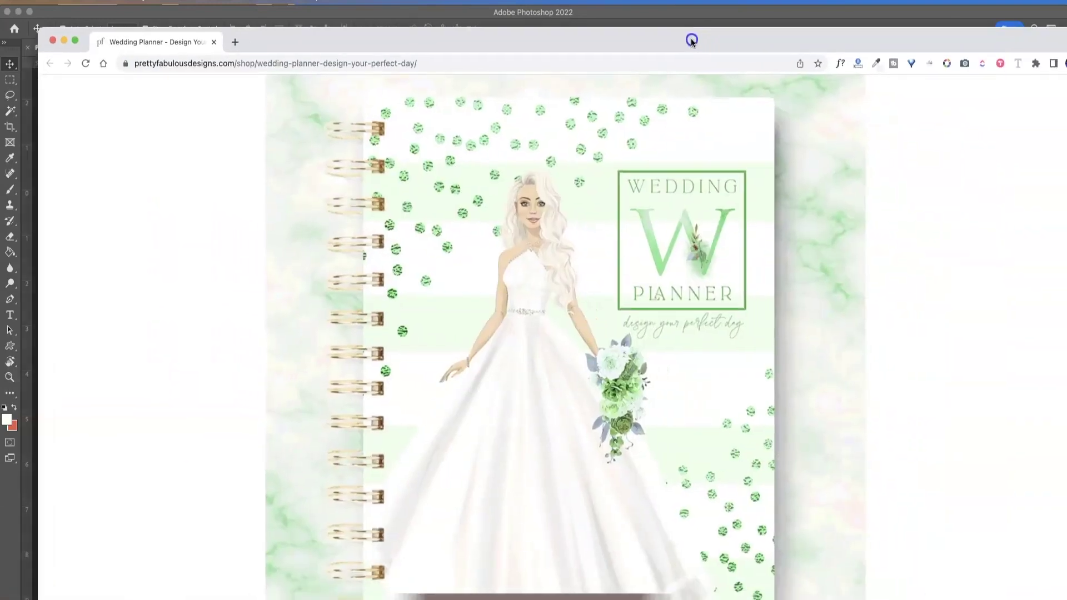
# Step: Move the browser window with the wedding planner product page fully into view and enlarge it
pyautogui.moveTo(692, 39); pyautogui.dragTo(655, 32)
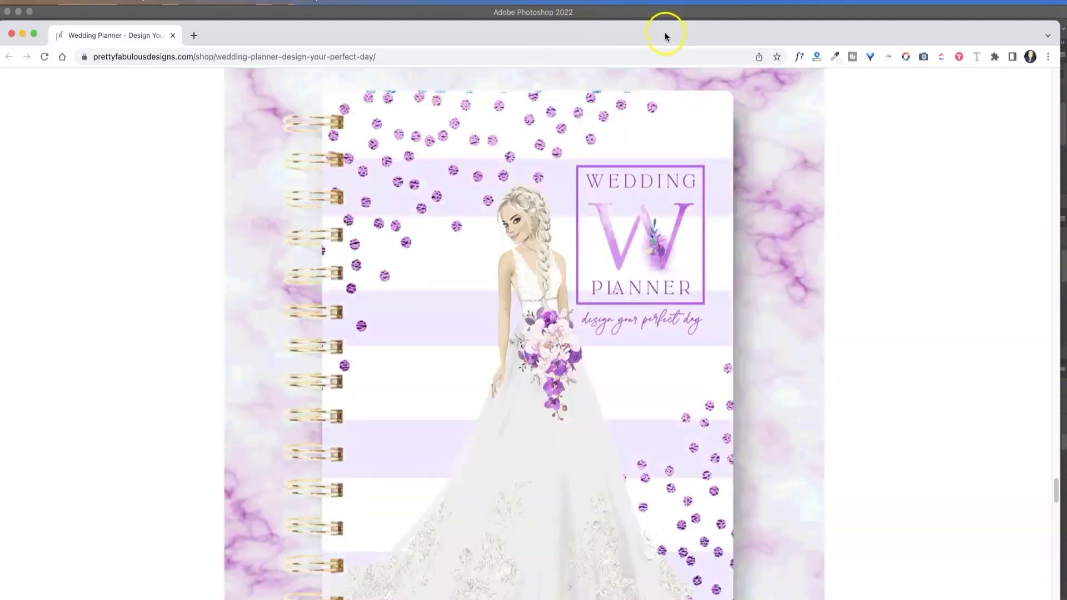
pyautogui.doubleClick(665, 32)
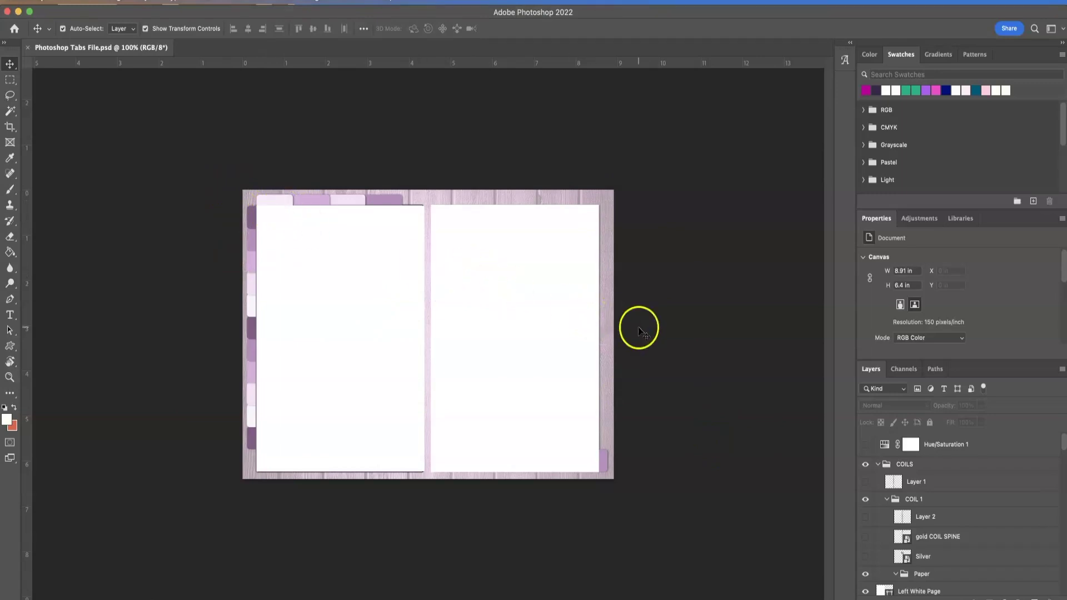
# Step: Switch to Photoshop and examine the layer stack of Photoshop Tabs File.psd, from the coil group down to the tab layers
pyautogui.scroll(-1, 966, 461)
pyautogui.scroll(-10, 967, 453)
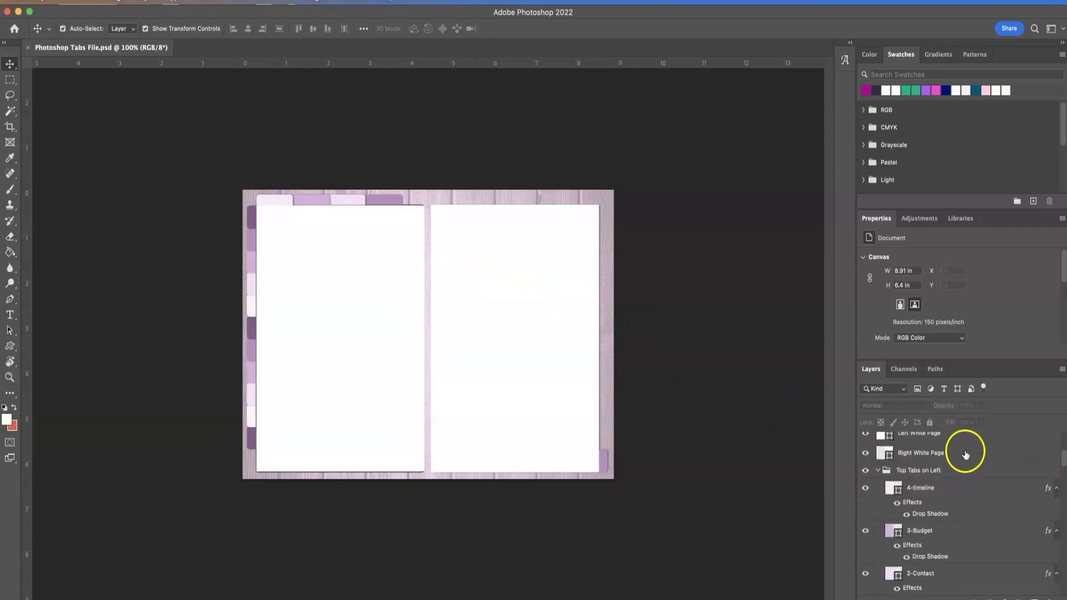
pyautogui.scroll(-2, 917, 515)
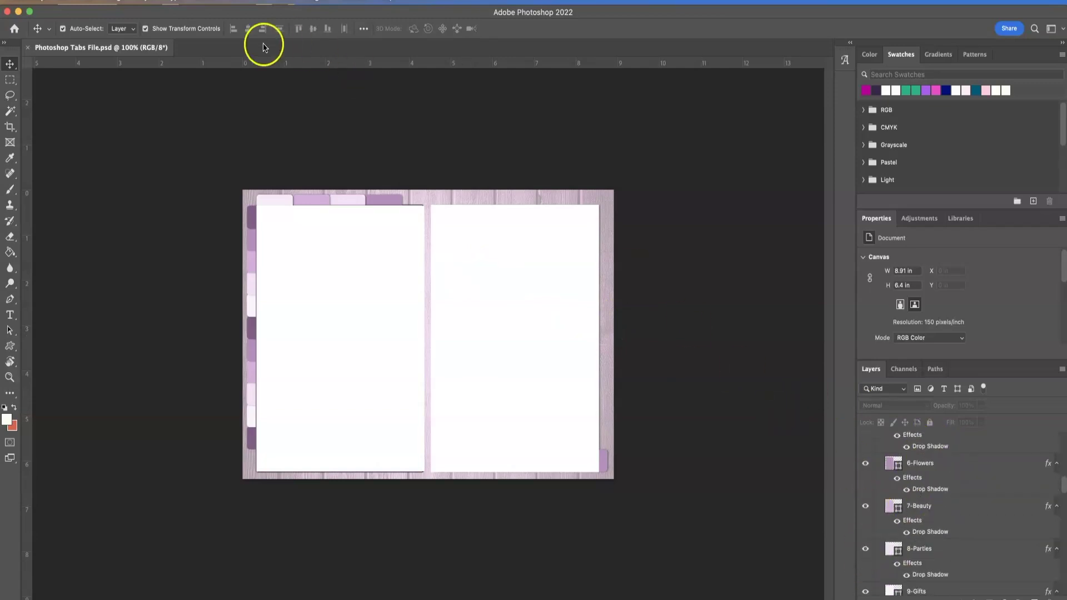
pyautogui.click(352, 2)
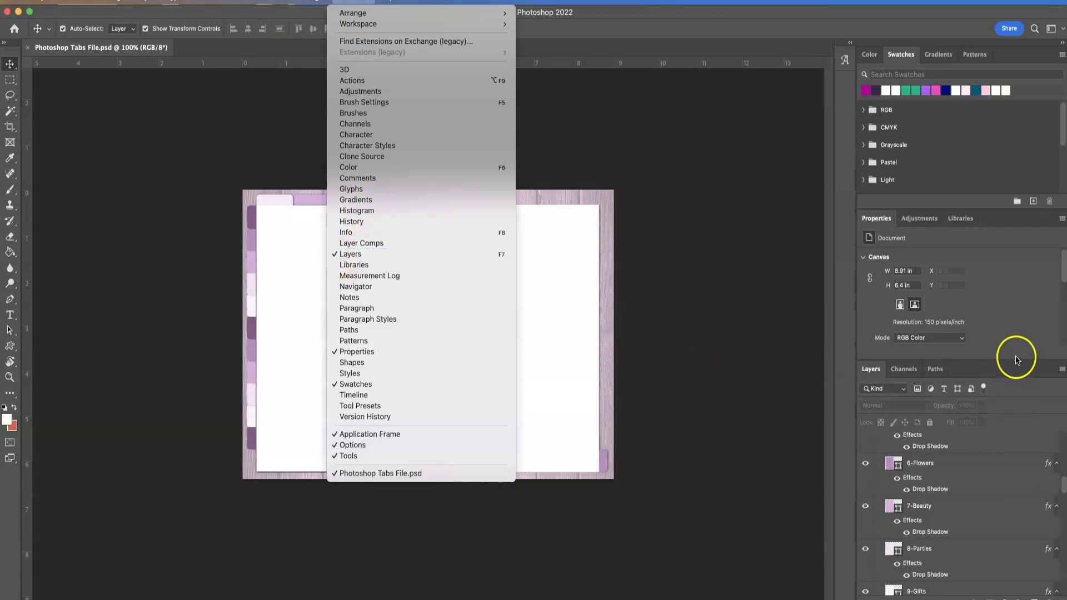
pyautogui.click(1003, 444)
pyautogui.scroll(5, 925, 503)
pyautogui.scroll(2, 911, 489)
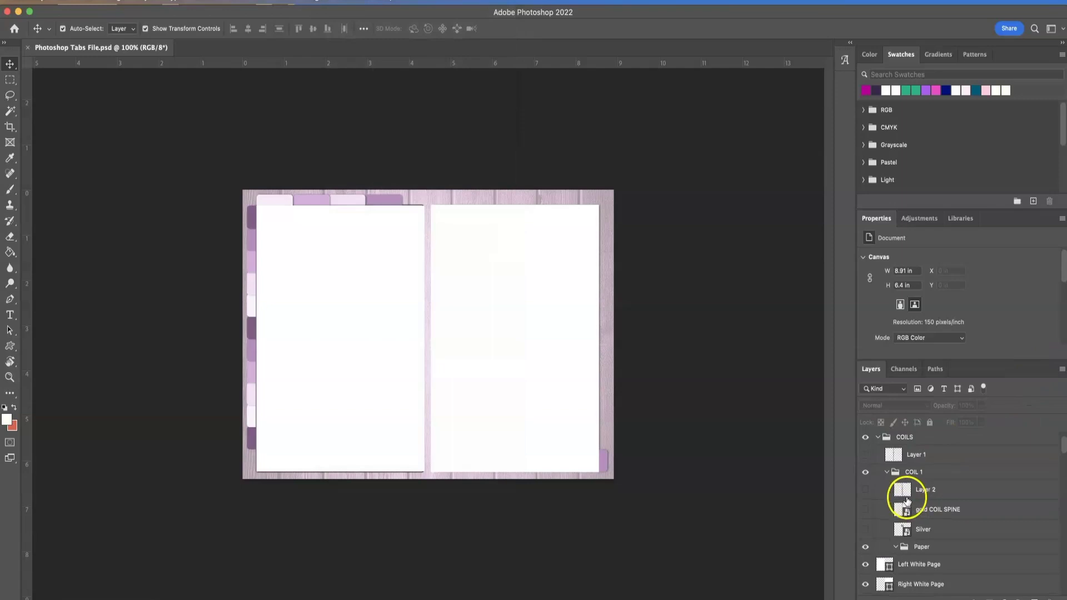
pyautogui.scroll(-3, 887, 564)
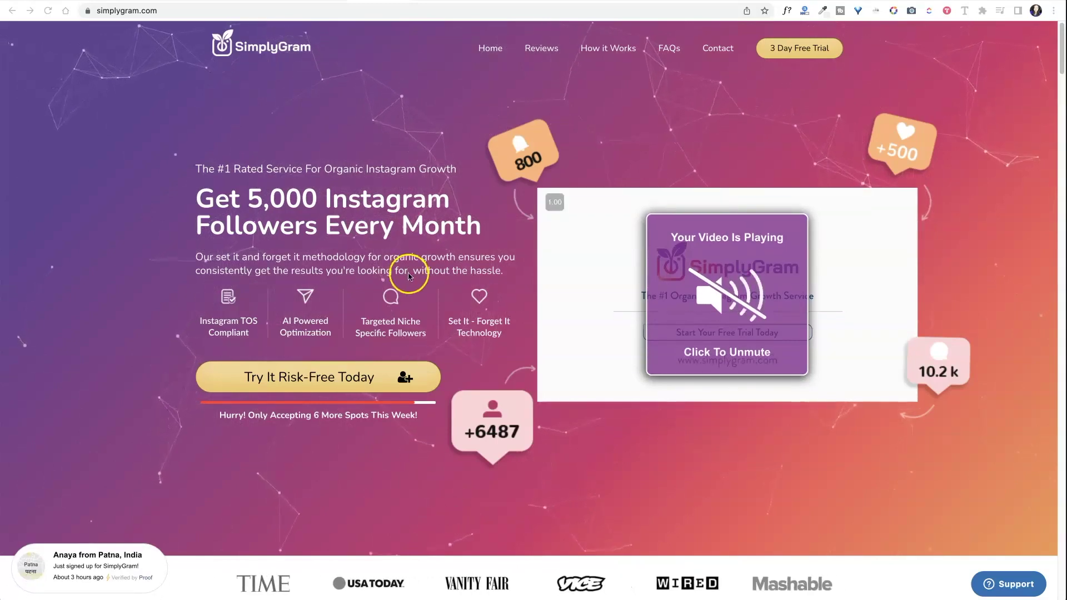
# Step: Read the SimplyGram home page in the browser, covering the testimonials, features and reasons to choose the service
pyautogui.scroll(-1, 598, 386)
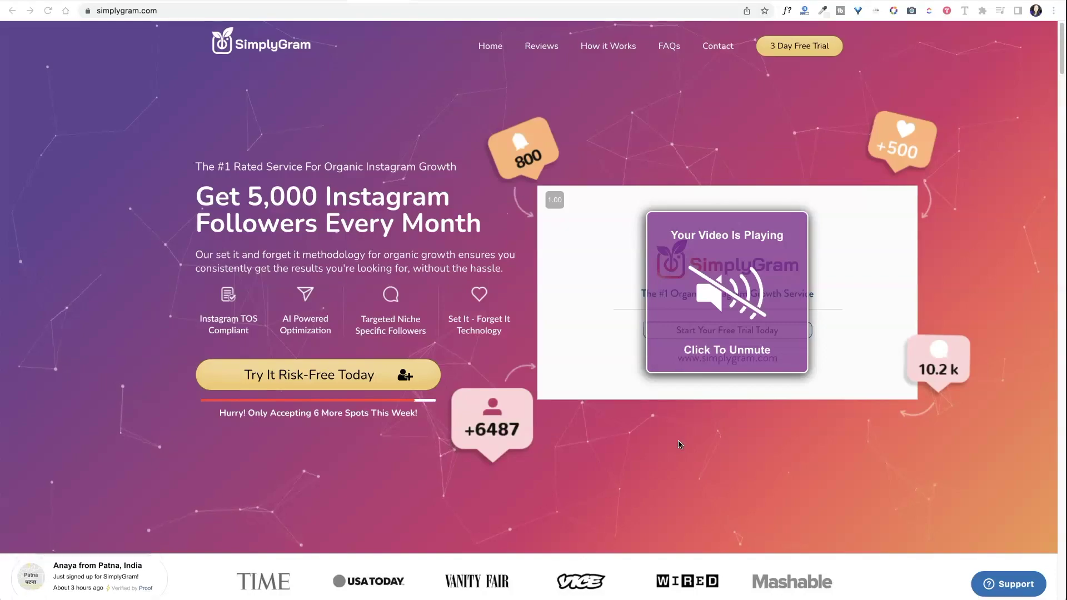
pyautogui.scroll(-3, 678, 440)
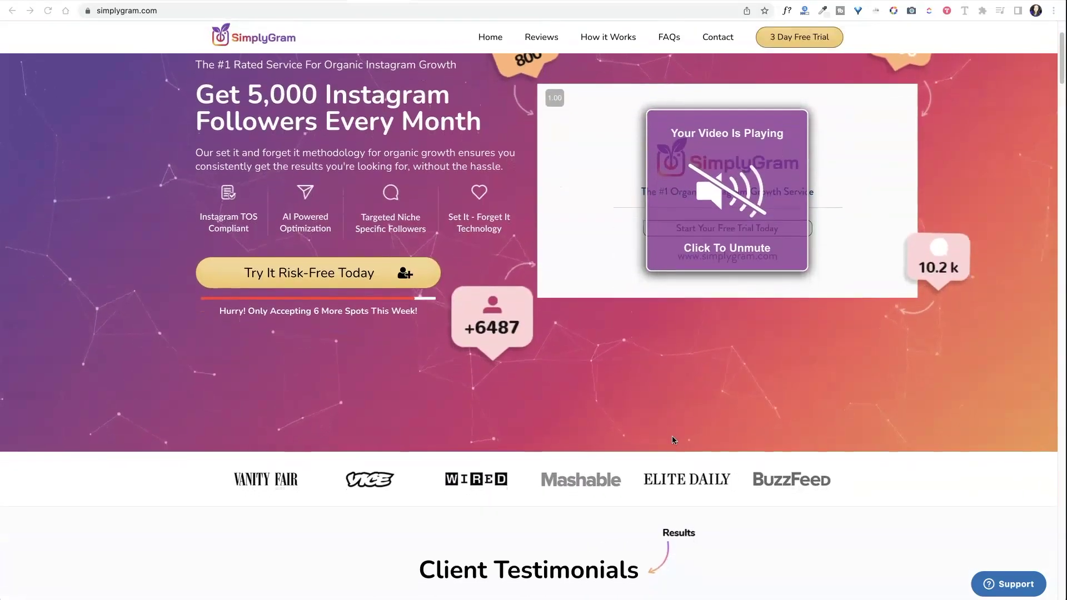
pyautogui.scroll(-6, 672, 436)
pyautogui.scroll(-12, 672, 439)
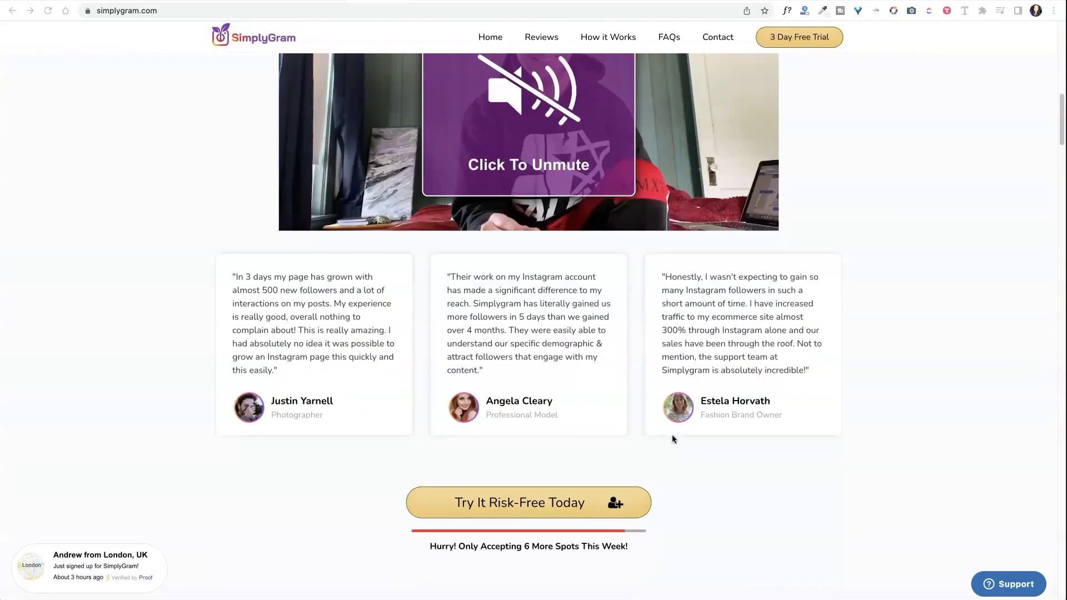
pyautogui.scroll(-11, 673, 434)
pyautogui.scroll(-12, 673, 428)
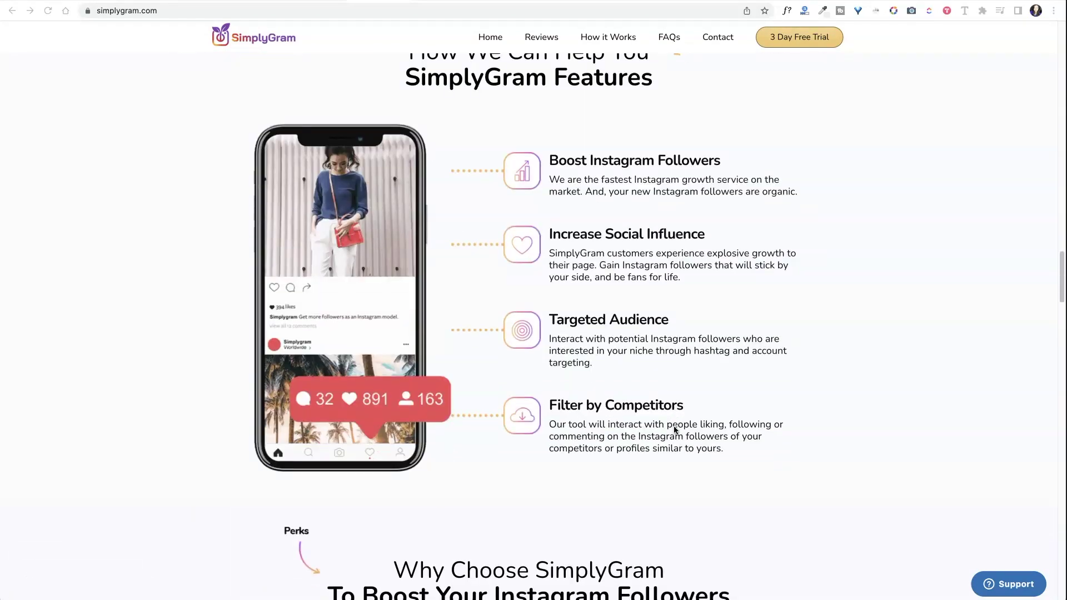
pyautogui.scroll(-1, 675, 430)
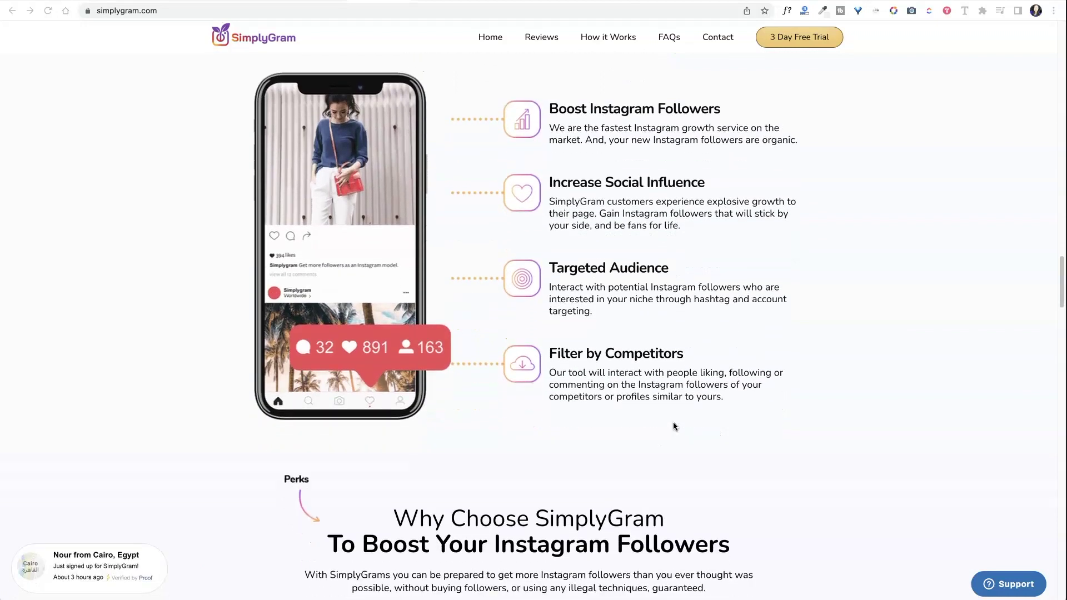
pyautogui.scroll(-1, 674, 426)
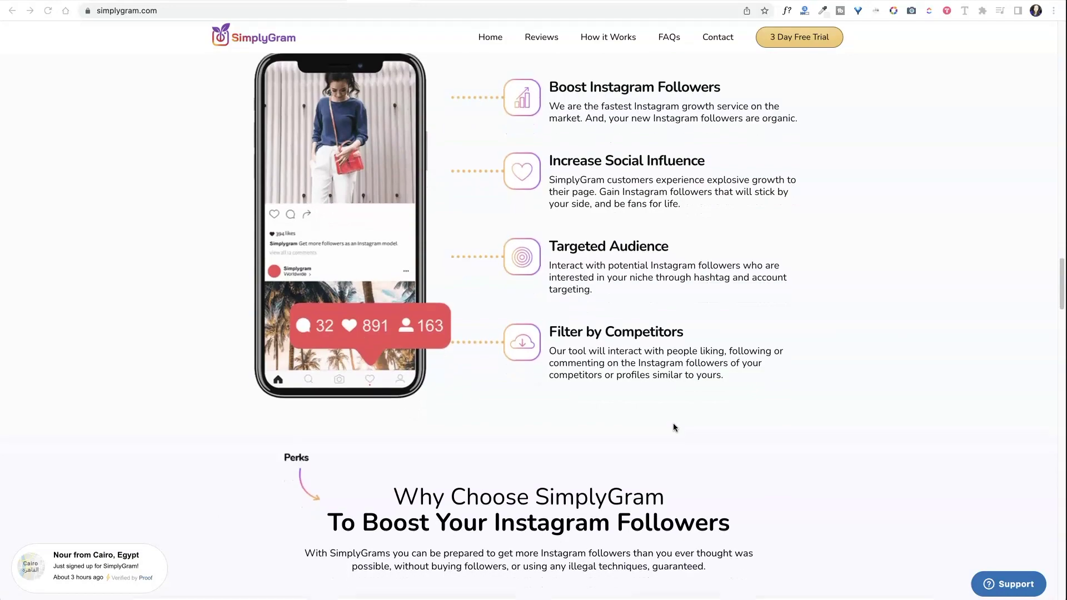
pyautogui.scroll(-8, 672, 423)
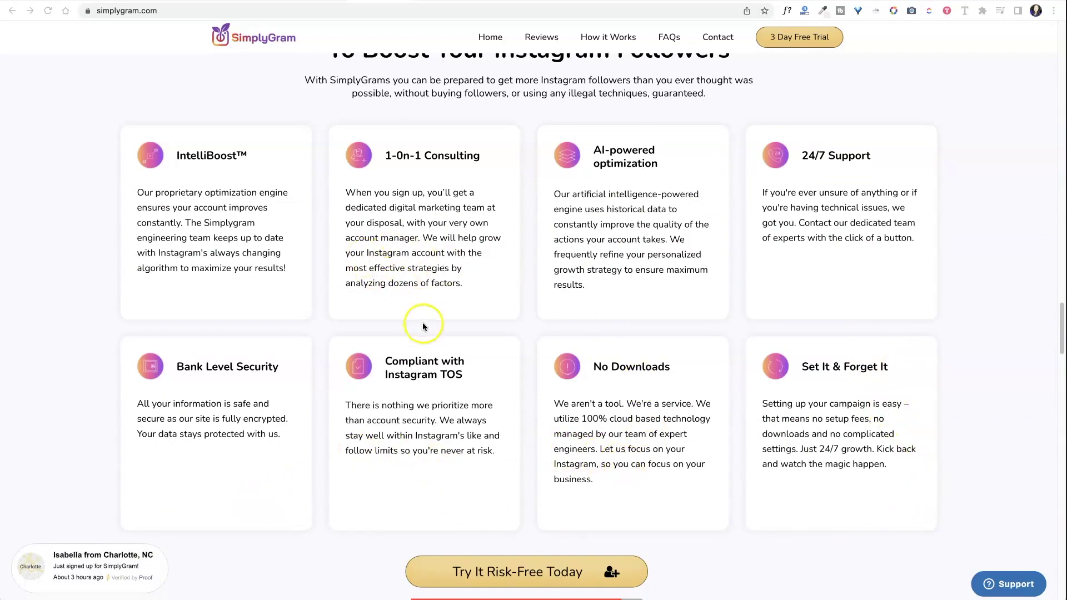
# Step: Review SimplyGram's potential revenue, client results, pricing packages, FAQ list and contact form
pyautogui.scroll(-1, 387, 335)
pyautogui.scroll(-12, 386, 334)
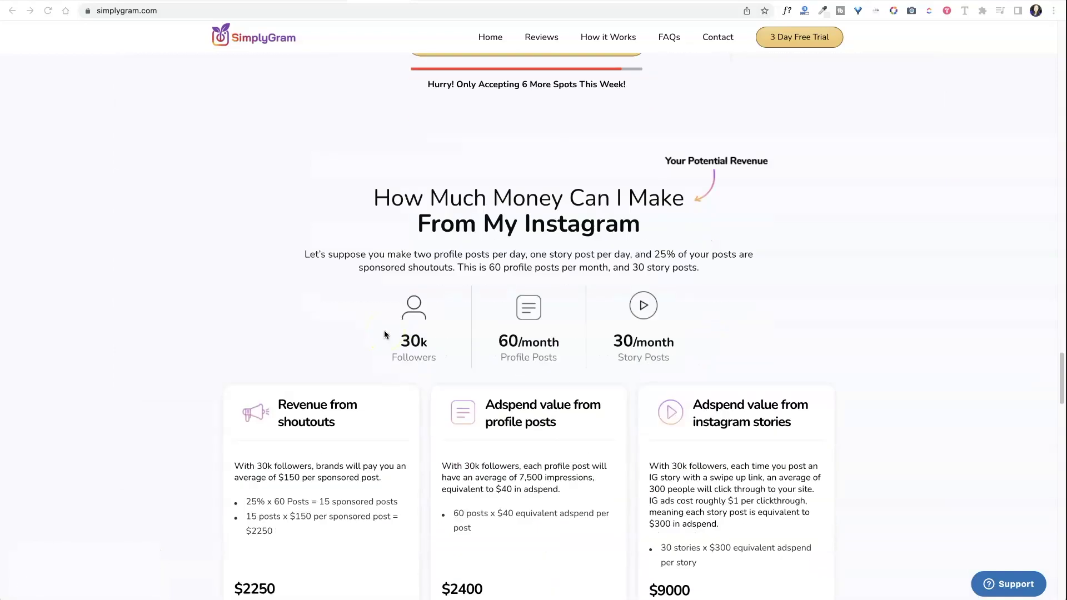
pyautogui.scroll(-7, 385, 334)
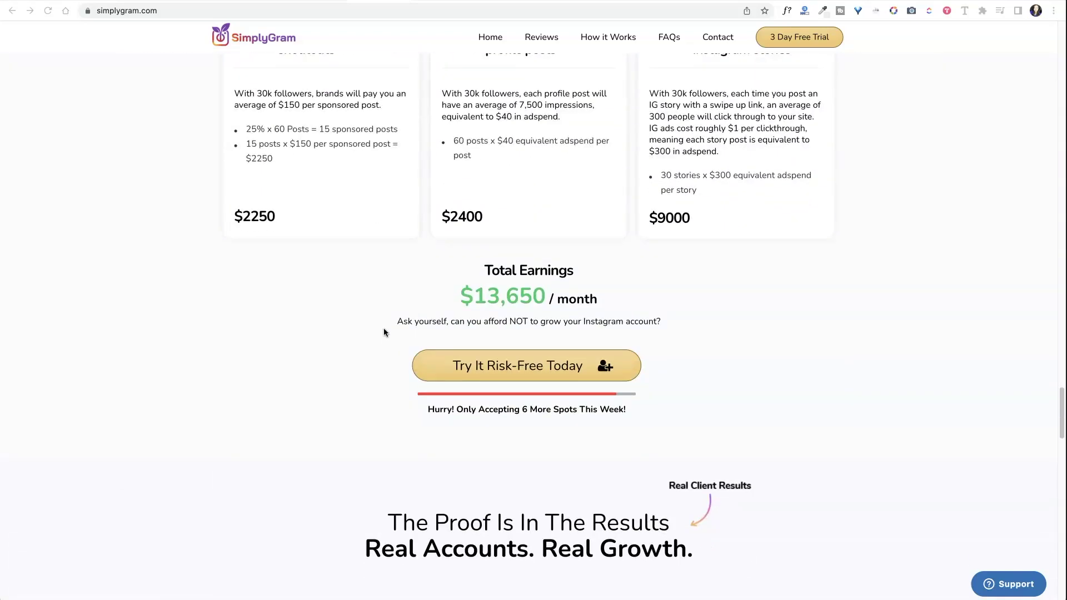
pyautogui.scroll(-10, 383, 333)
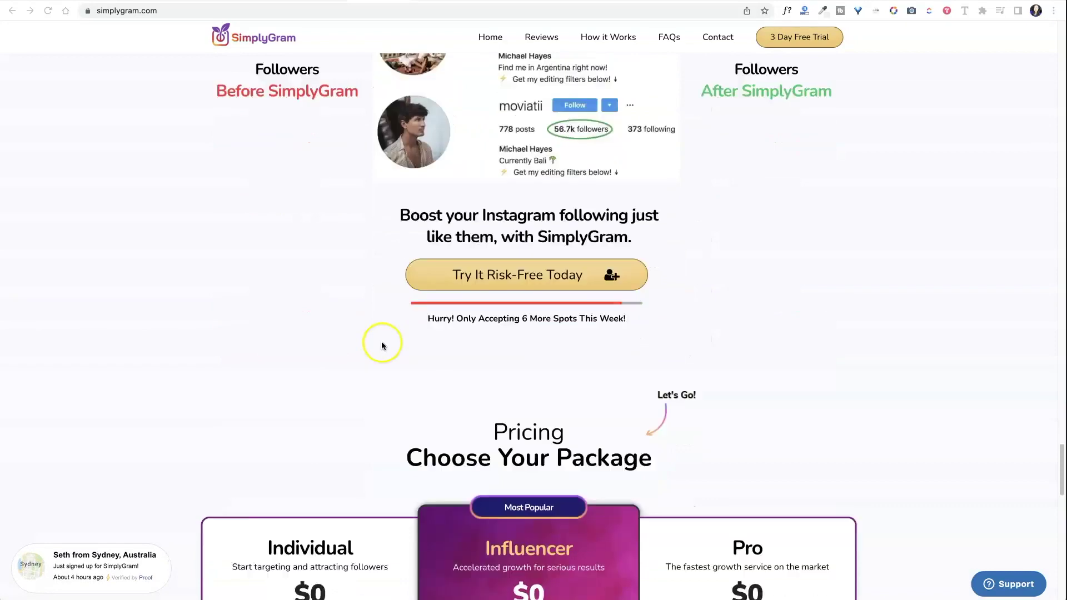
pyautogui.scroll(-3, 381, 345)
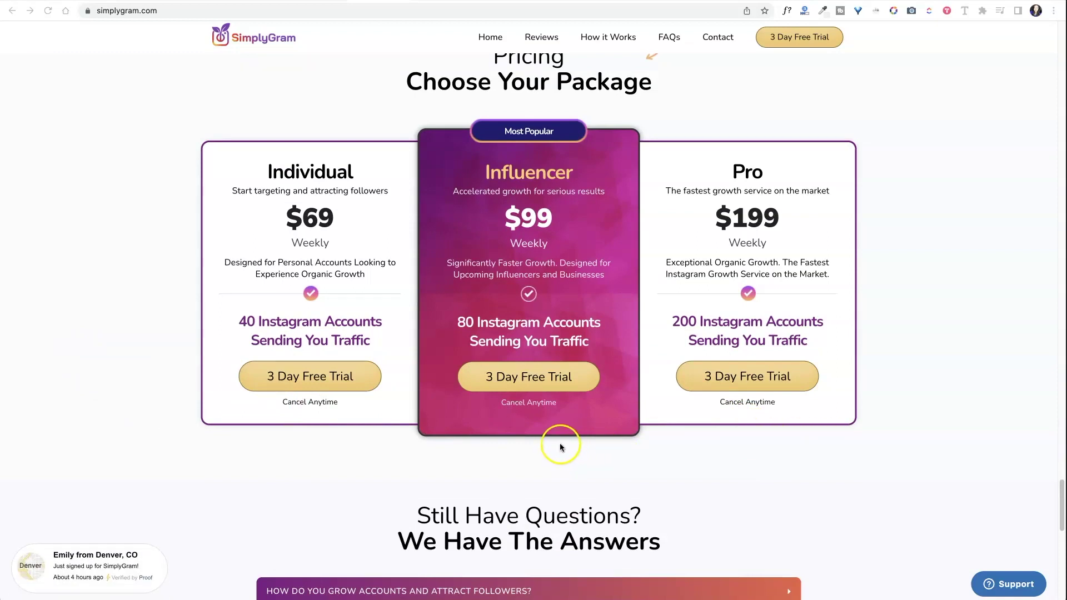
pyautogui.scroll(-1, 559, 442)
pyautogui.scroll(-1, 558, 425)
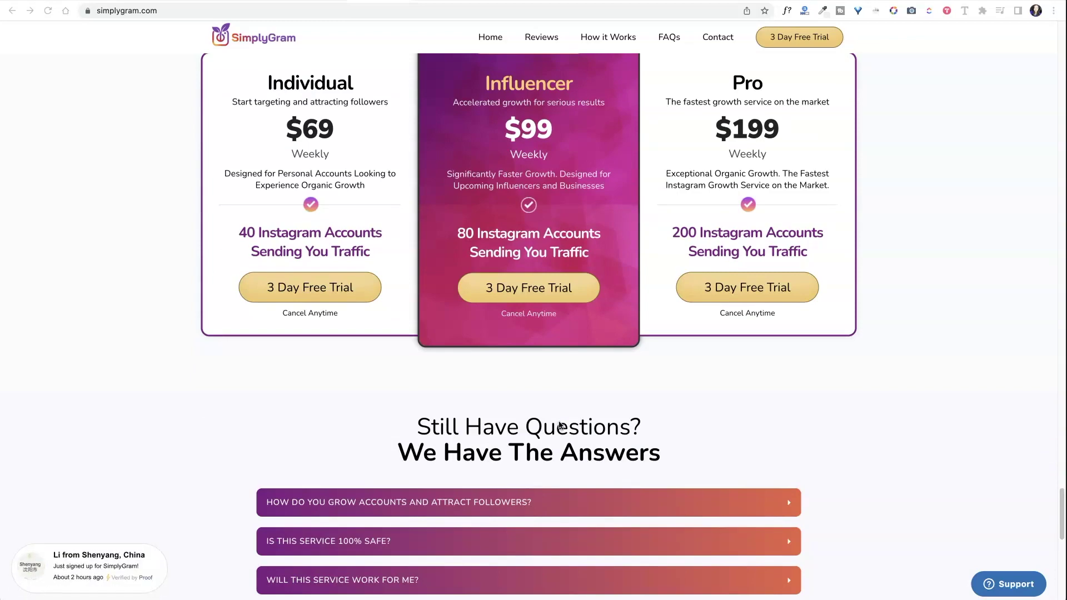
pyautogui.scroll(-9, 559, 425)
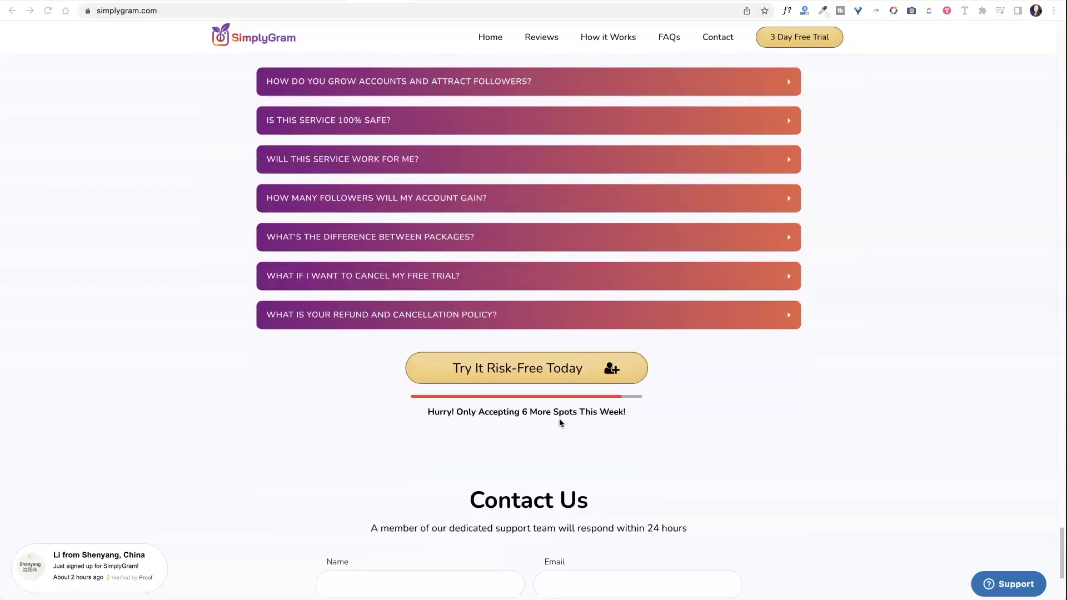
pyautogui.scroll(-3, 559, 420)
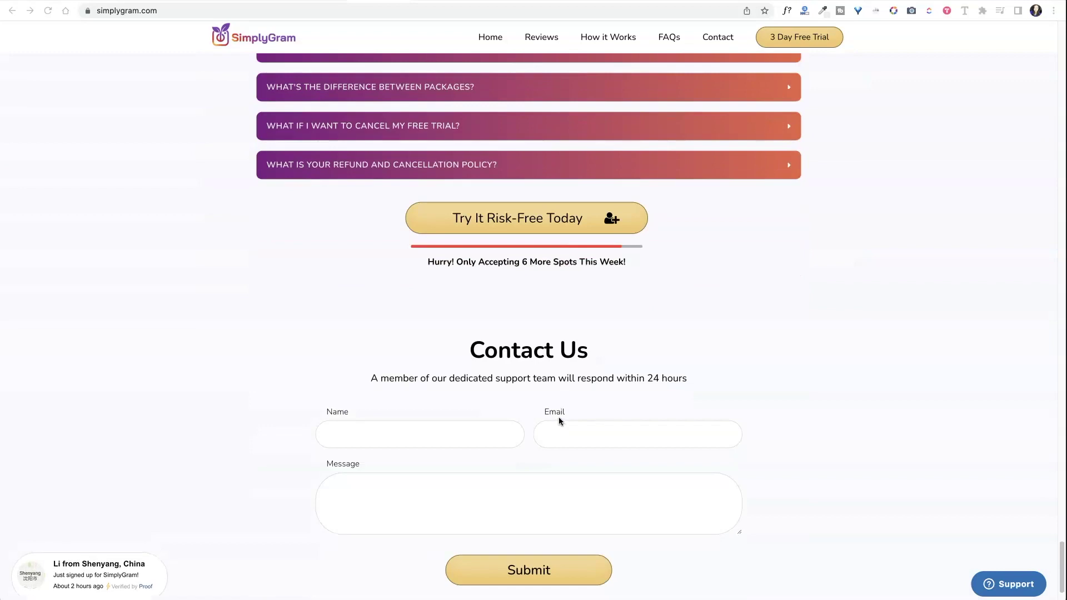
pyautogui.scroll(-1, 558, 418)
pyautogui.click(455, 469)
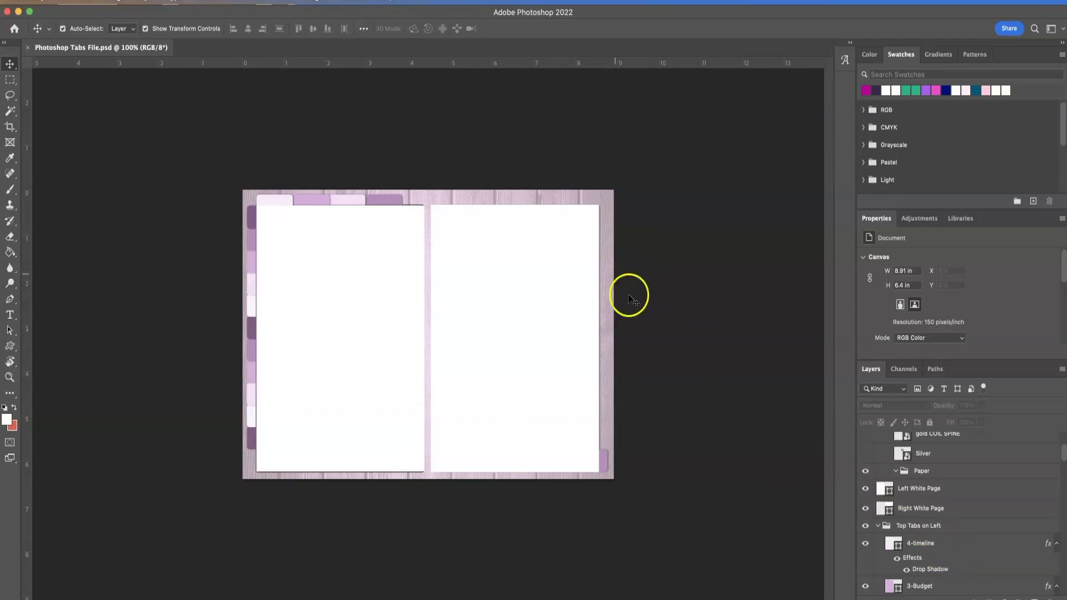
# Step: In Photoshop, inspect the wood background photo layer and the Brightness/Contrast 1 adjustment above it
pyautogui.scroll(-3, 932, 517)
pyautogui.scroll(-10, 932, 516)
pyautogui.scroll(-10, 925, 522)
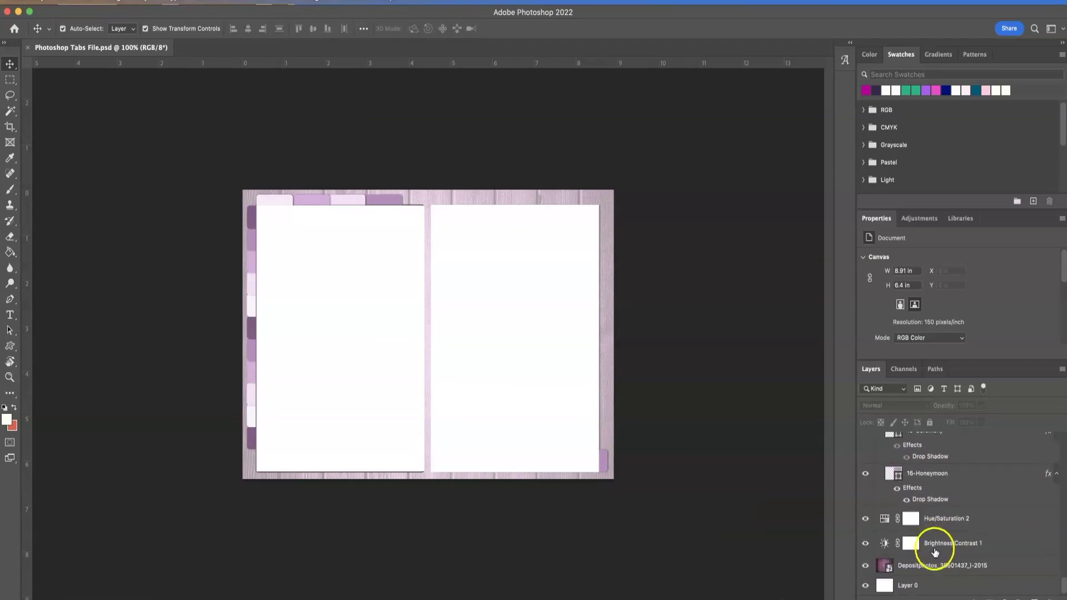
pyautogui.click(935, 567)
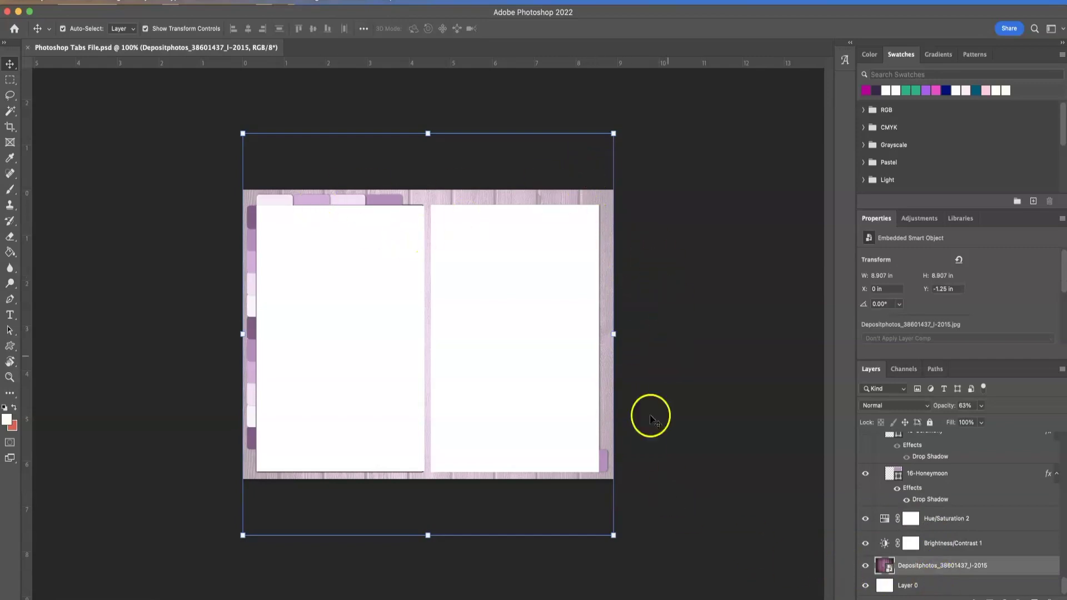
pyautogui.click(957, 544)
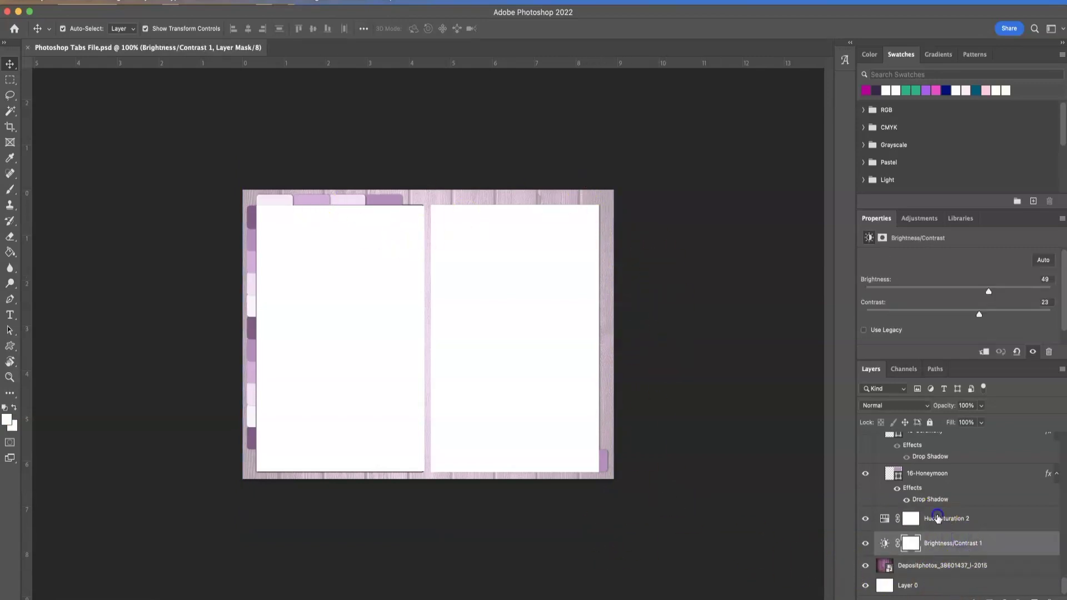
# Step: Set the Hue/Saturation 2 adjustment over the wood background to a hue of -11 and a saturation of +79
pyautogui.click(938, 518)
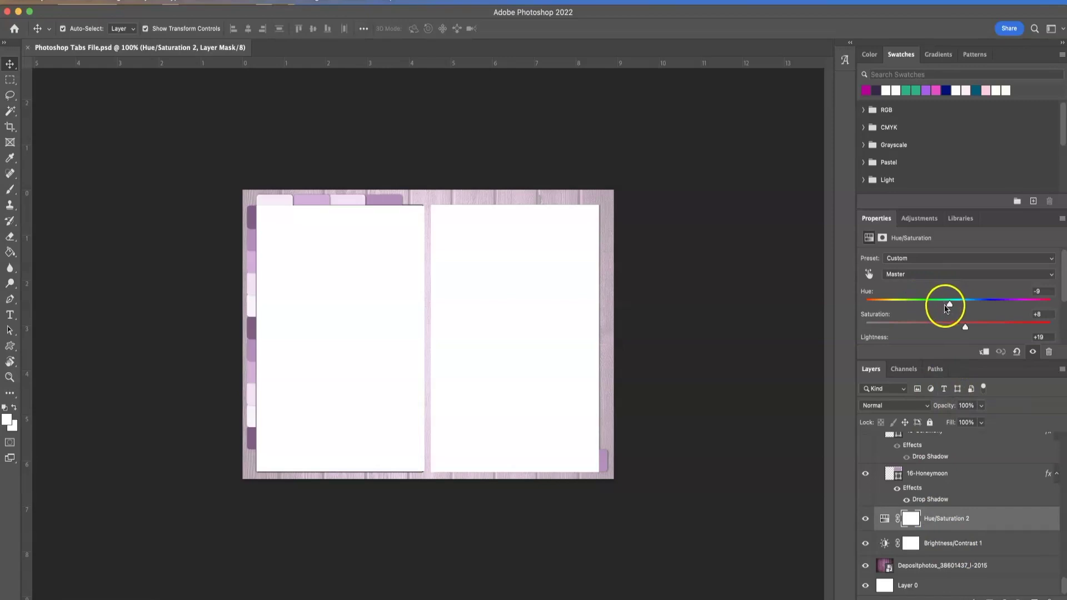
pyautogui.moveTo(950, 306); pyautogui.dragTo(1041, 314)
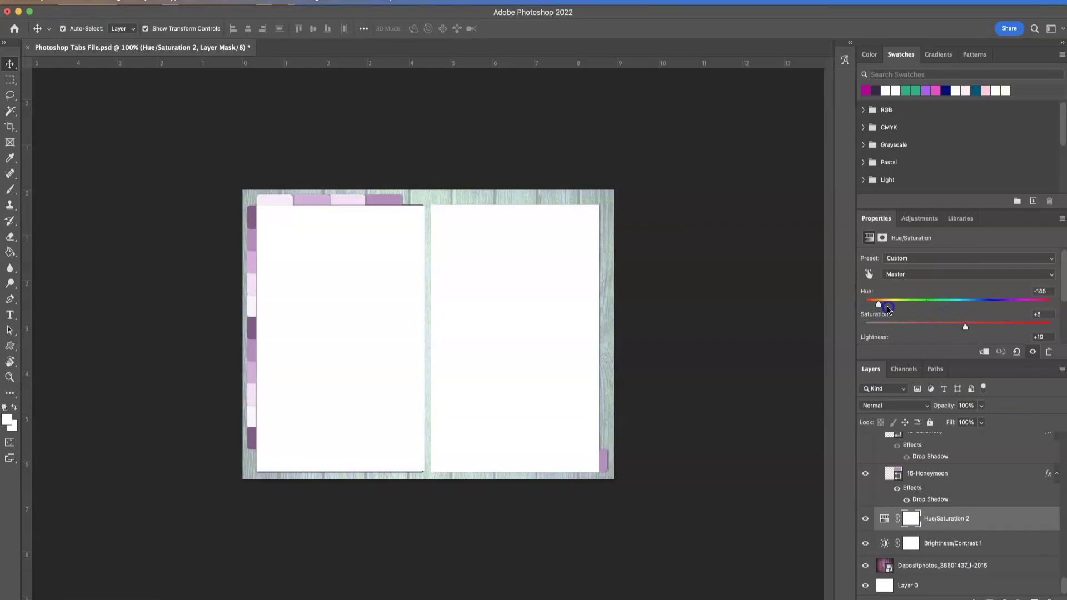
pyautogui.moveTo(931, 314); pyautogui.dragTo(1043, 329)
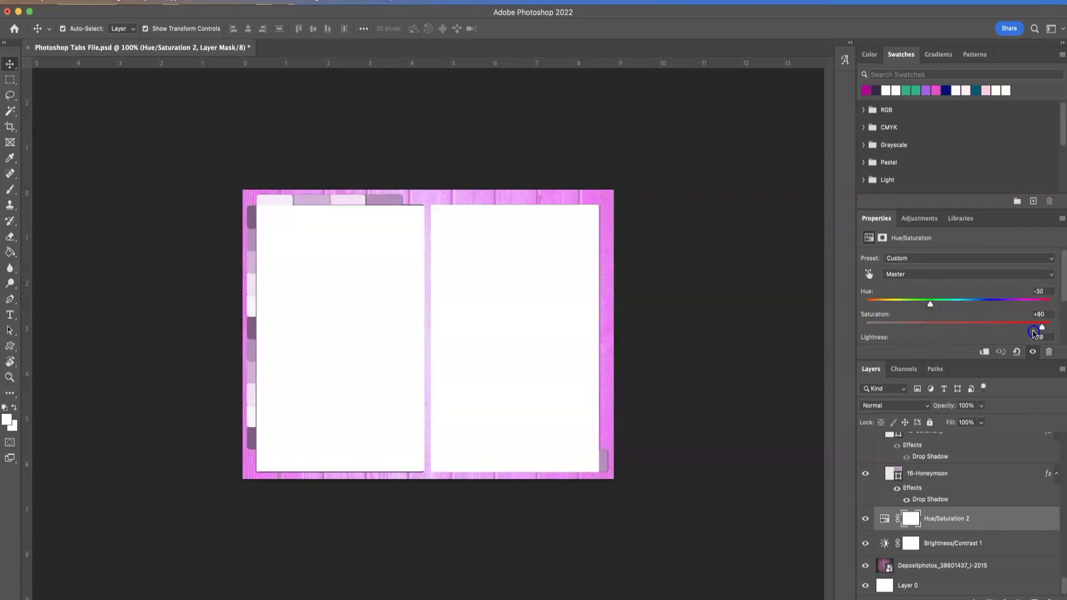
pyautogui.moveTo(929, 305); pyautogui.dragTo(985, 309)
# Step: Set the Brightness/Contrast 1 adjustment to a brightness of 83 and a contrast of -10
pyautogui.click(932, 548)
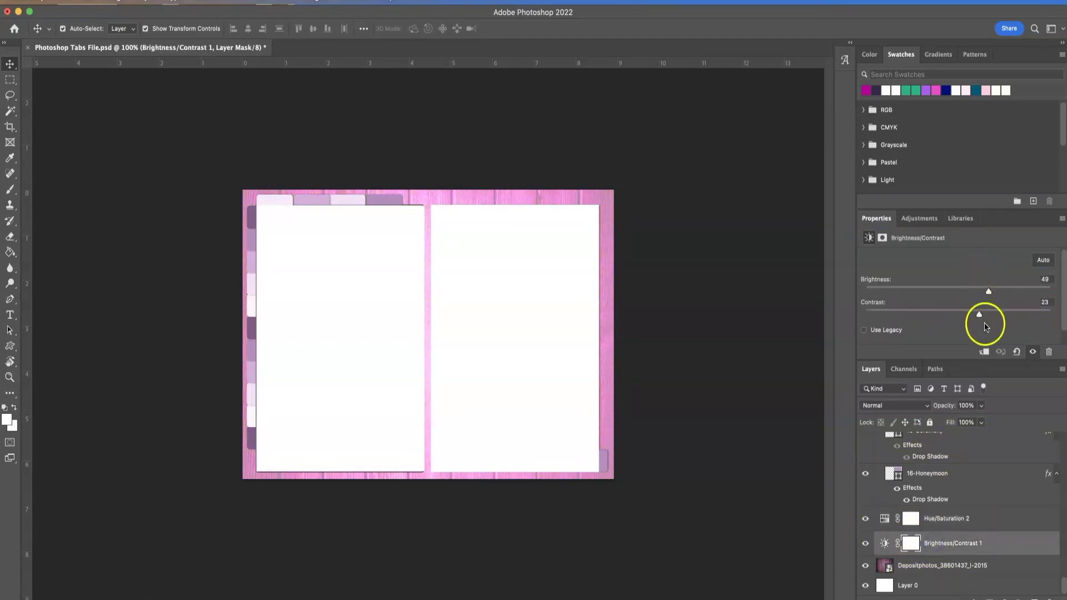
pyautogui.moveTo(980, 316); pyautogui.dragTo(939, 315)
pyautogui.moveTo(988, 291); pyautogui.dragTo(1014, 293)
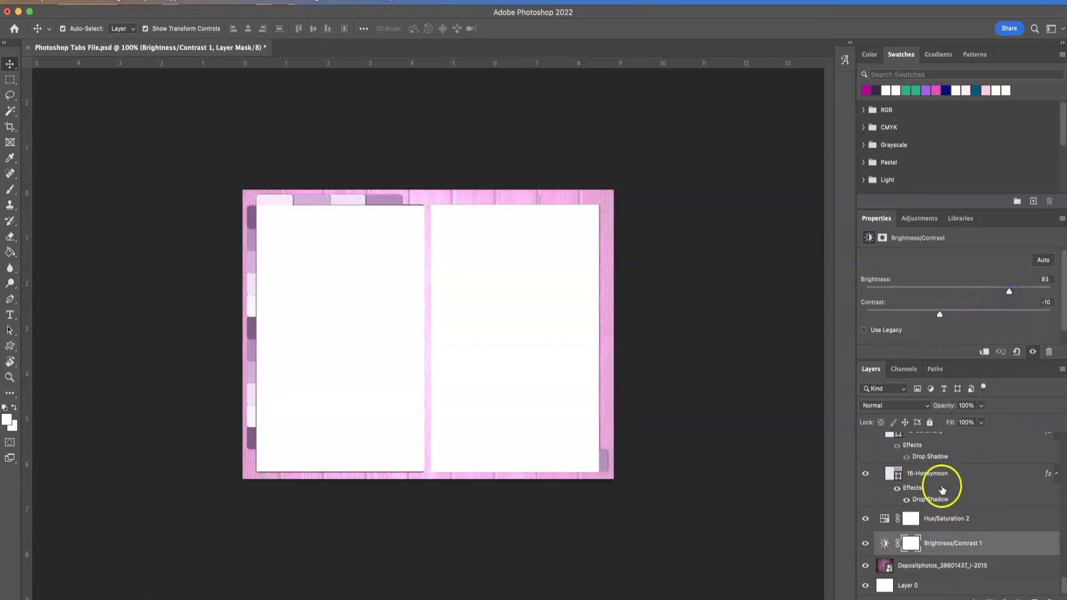
# Step: Shift the hue of the Hue/Saturation 2 adjustment to +20 for a pink wood background and slightly lower its saturation
pyautogui.click(929, 519)
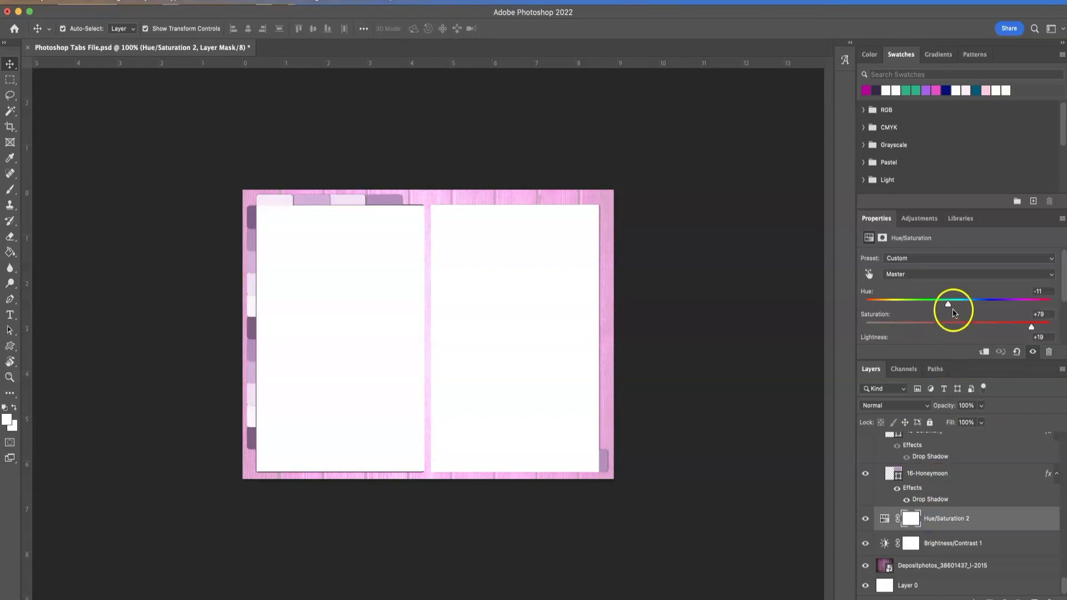
pyautogui.moveTo(948, 304); pyautogui.dragTo(913, 309)
pyautogui.moveTo(994, 312); pyautogui.dragTo(1028, 312)
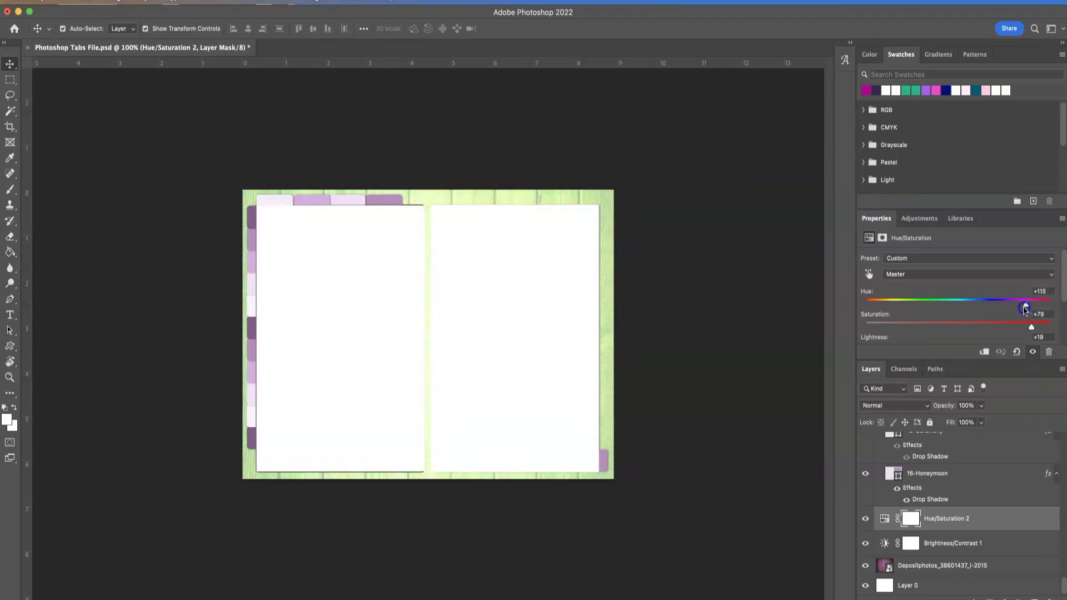
pyautogui.moveTo(1022, 306); pyautogui.dragTo(996, 306)
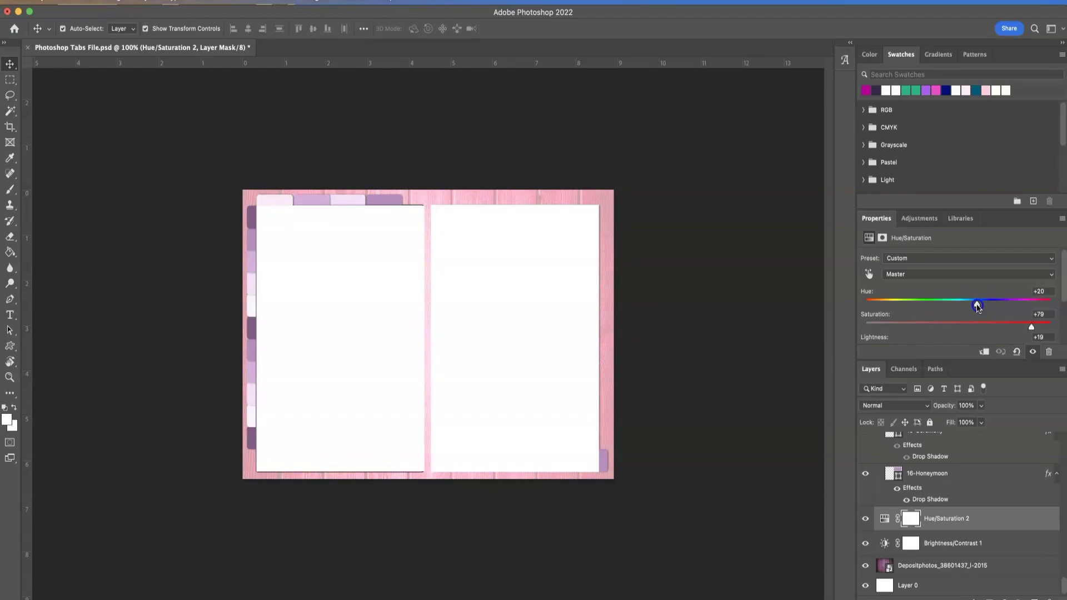
pyautogui.moveTo(1031, 326); pyautogui.dragTo(1027, 328)
# Step: Select the 16-Honeymoon tab layer and toggle its visibility to identify its tab on the planner page
pyautogui.scroll(3, 932, 543)
pyautogui.click(893, 544)
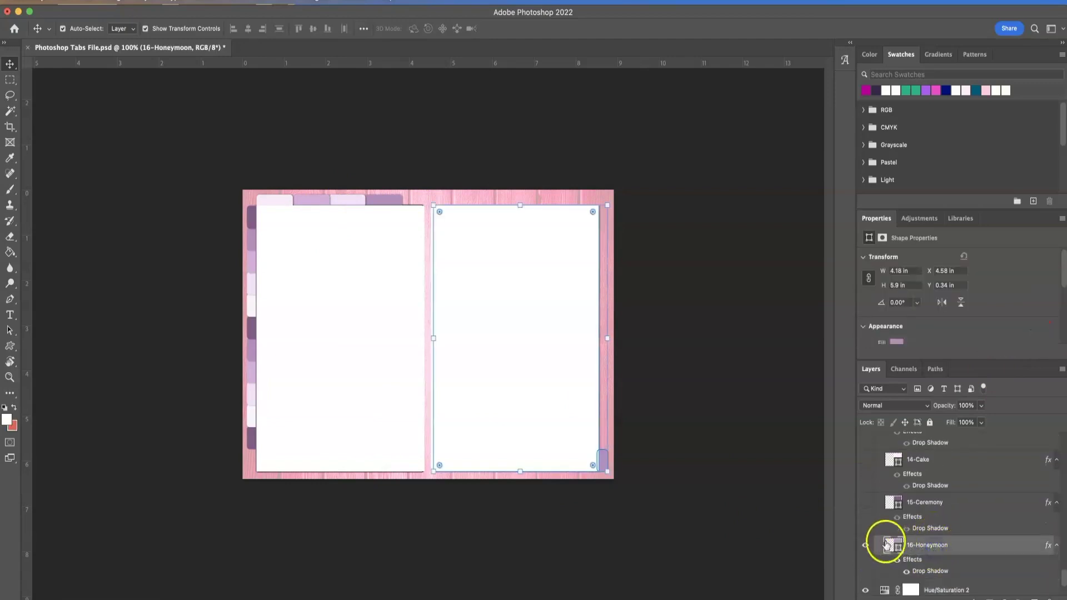
pyautogui.scroll(1, 915, 550)
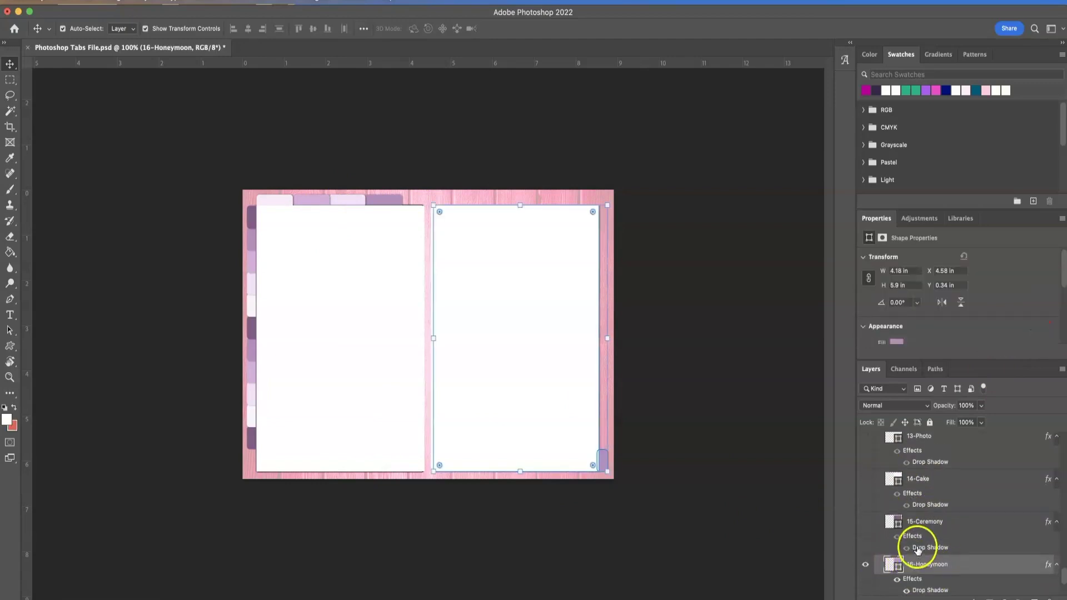
pyautogui.scroll(1, 933, 494)
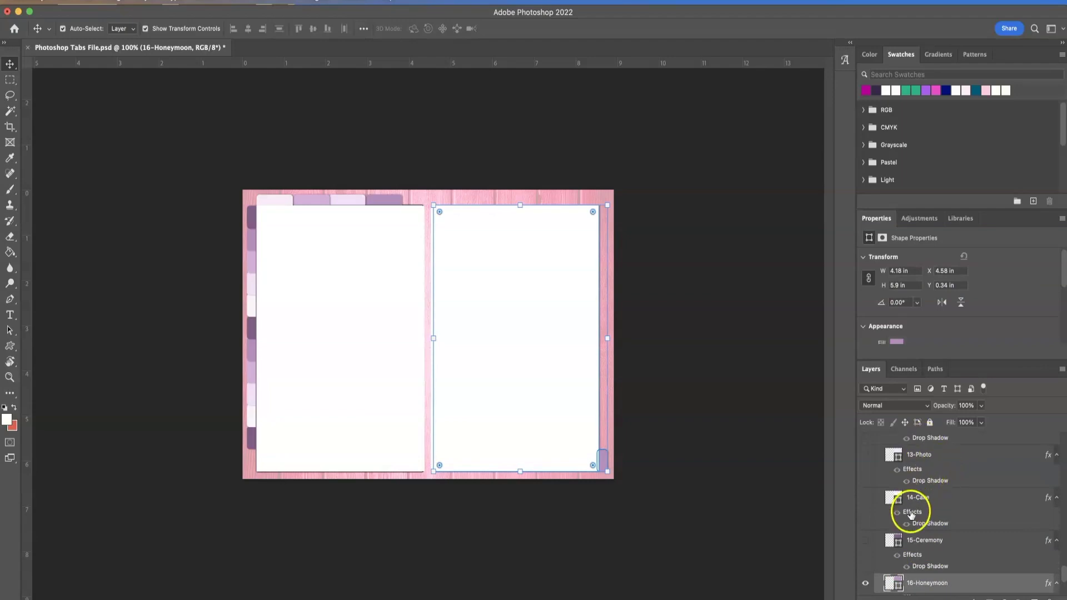
pyautogui.scroll(-1, 912, 509)
pyautogui.scroll(-4, 910, 508)
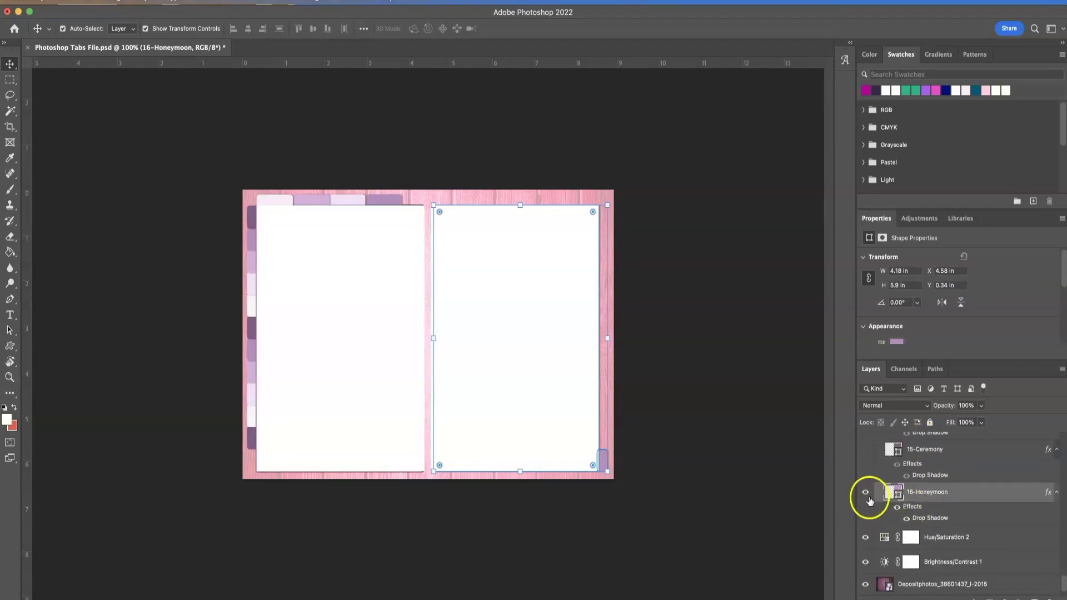
pyautogui.click(865, 494)
pyautogui.click(865, 494)
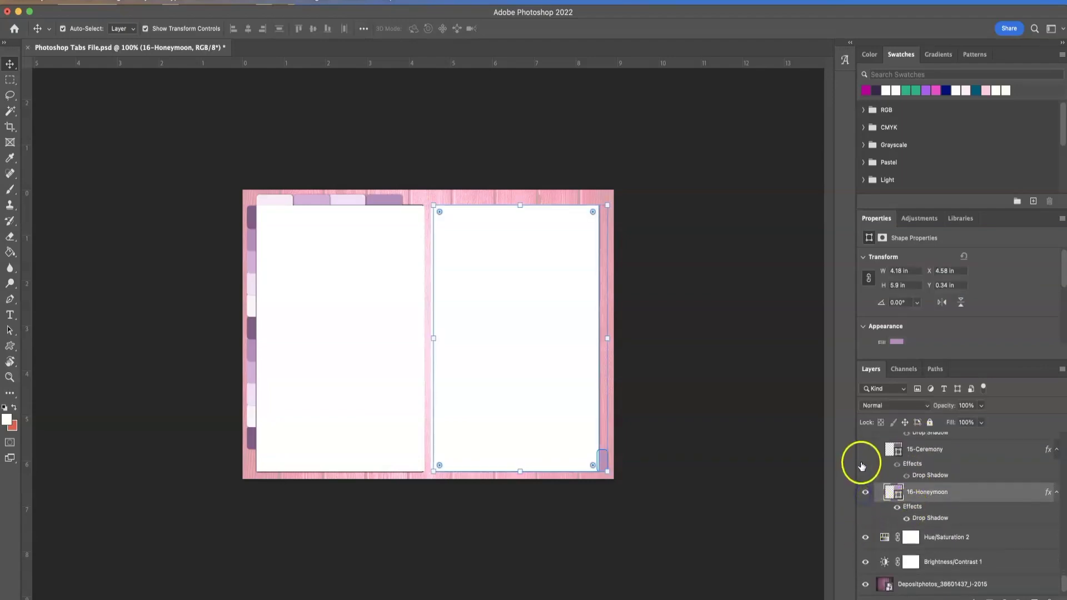
# Step: Make the right-side tab layers 15-Ceremony, 14-Cake, 13-Photo, 12-Guest List and 11-Hotel visible
pyautogui.scroll(2, 862, 483)
pyautogui.click(864, 505)
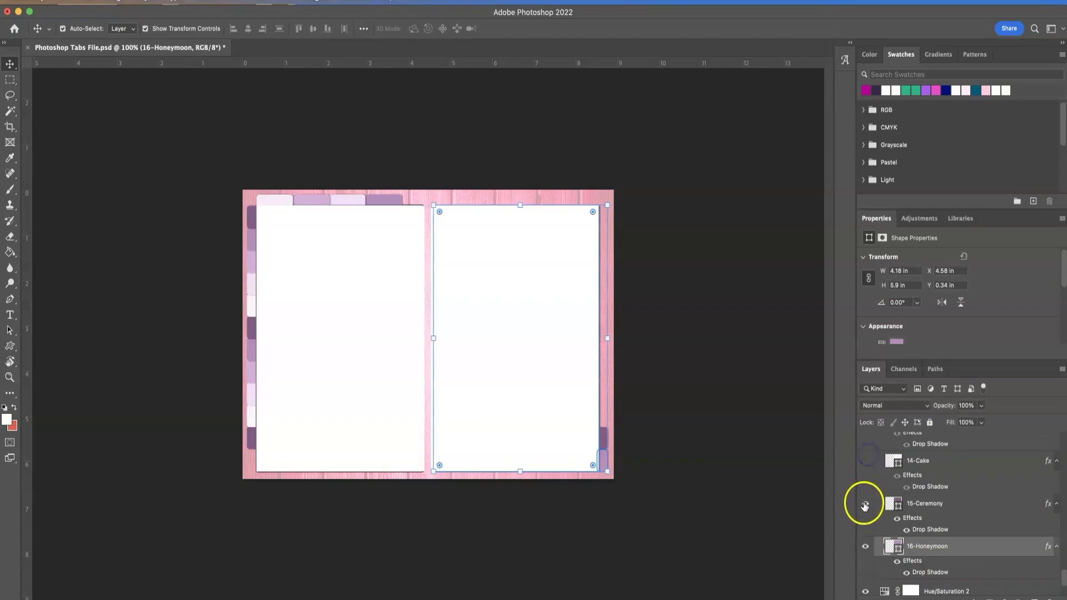
pyautogui.click(865, 461)
pyautogui.scroll(2, 867, 464)
pyautogui.click(866, 468)
pyautogui.scroll(1, 917, 504)
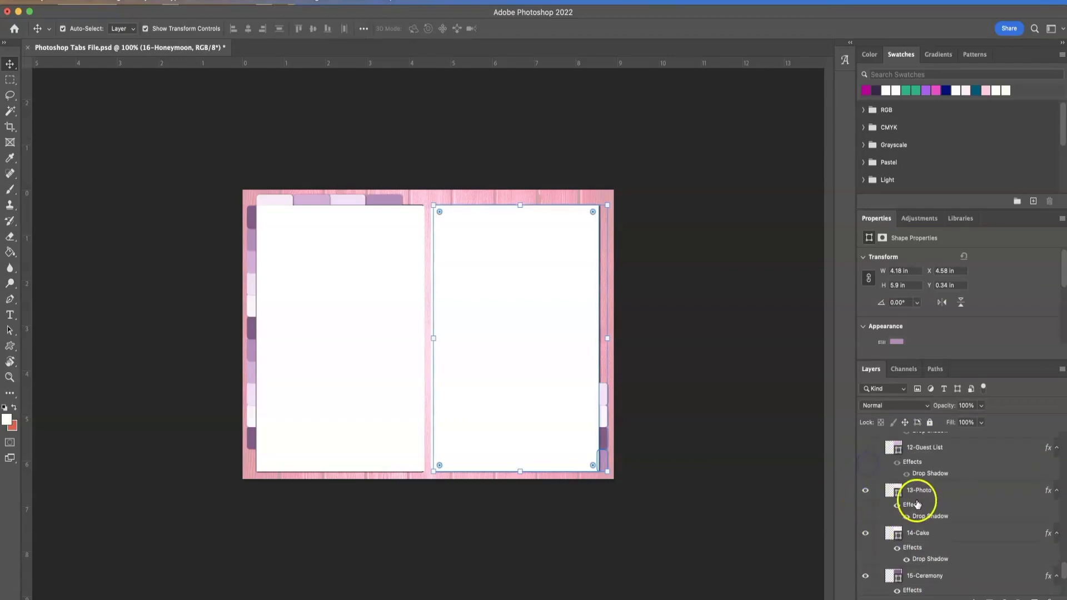
pyautogui.scroll(3, 888, 489)
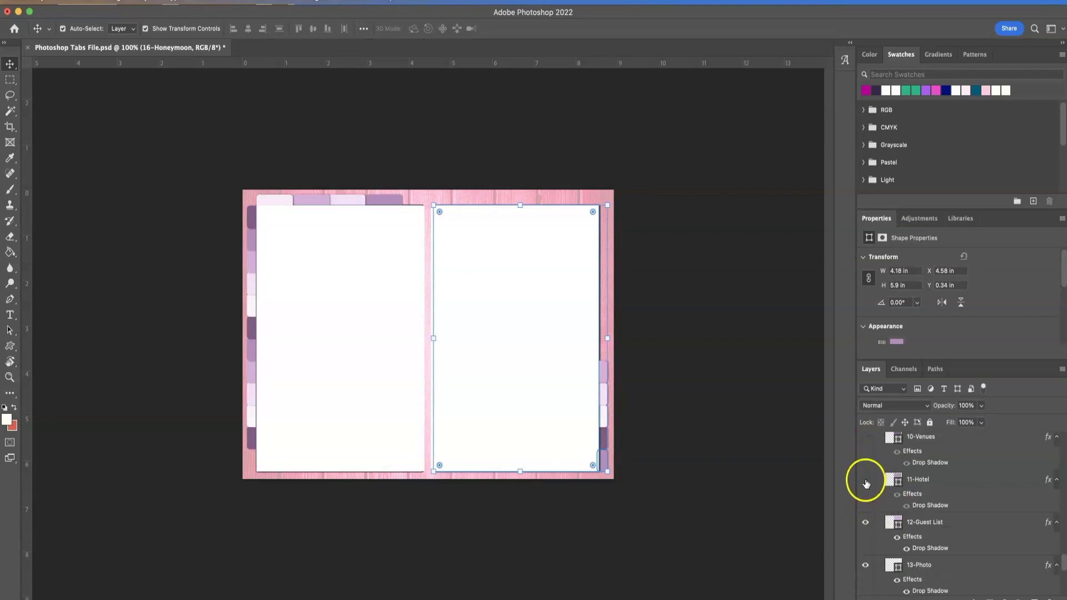
pyautogui.scroll(3, 888, 497)
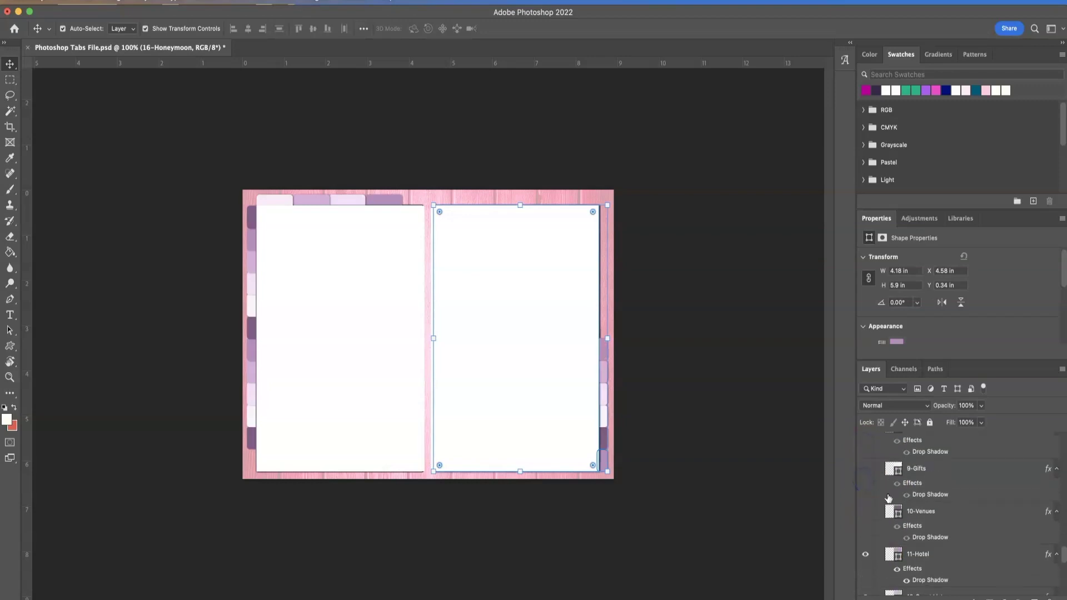
# Step: Make the remaining right-side tab layers visible, from 10-Venues and 9-Gifts up to 5-Dress
pyautogui.click(866, 468)
pyautogui.scroll(1, 888, 493)
pyautogui.scroll(3, 878, 486)
pyautogui.click(866, 457)
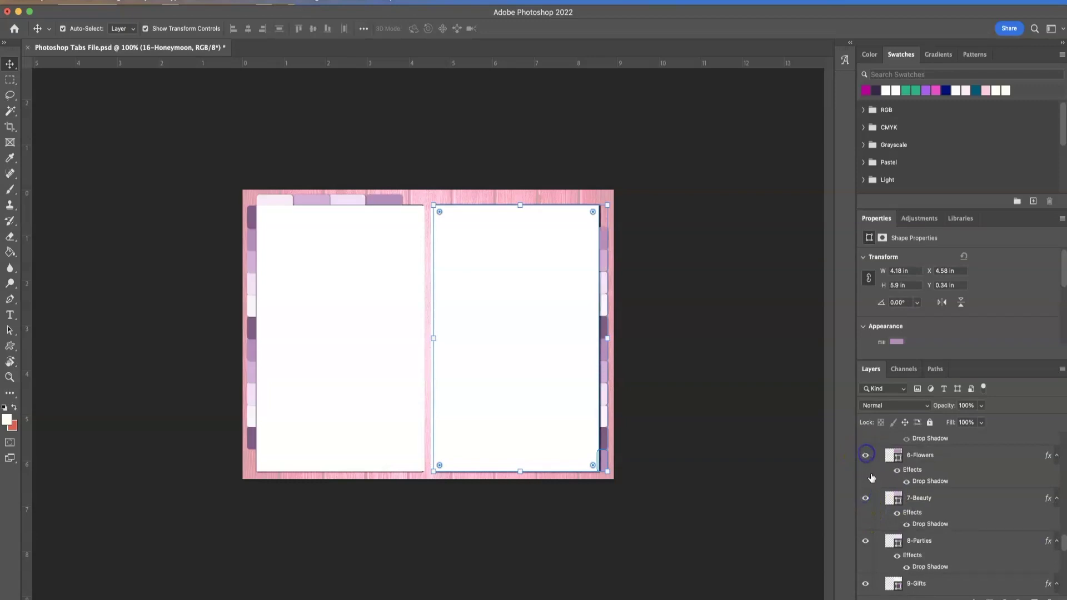
pyautogui.scroll(2, 868, 497)
pyautogui.click(865, 473)
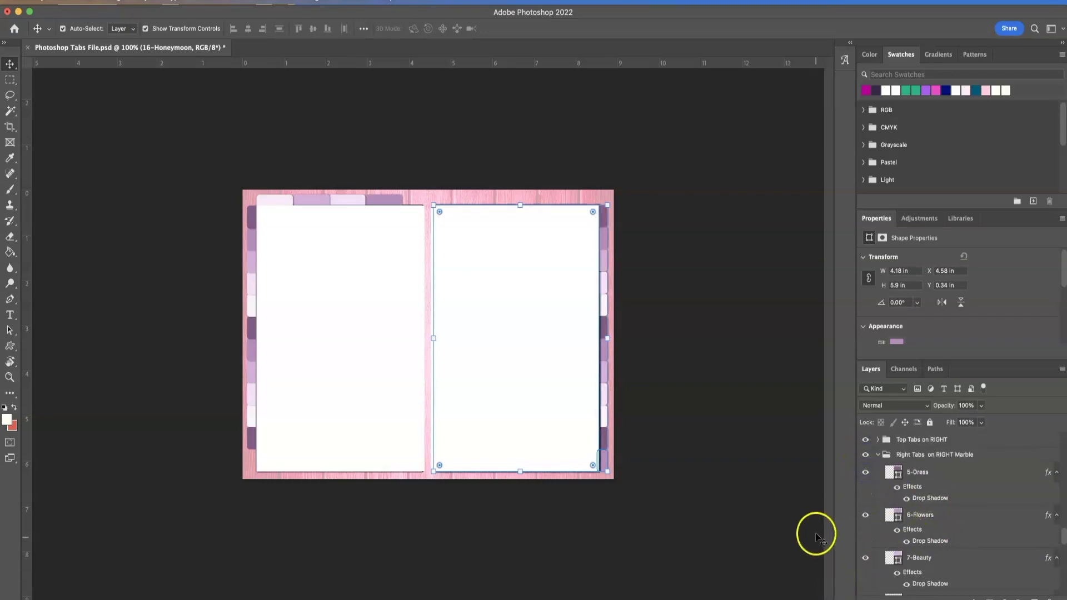
# Step: Expand the Top Tabs on RIGHT group and make its Home, Contacts, Budget and Timeline layers visible
pyautogui.scroll(2, 883, 500)
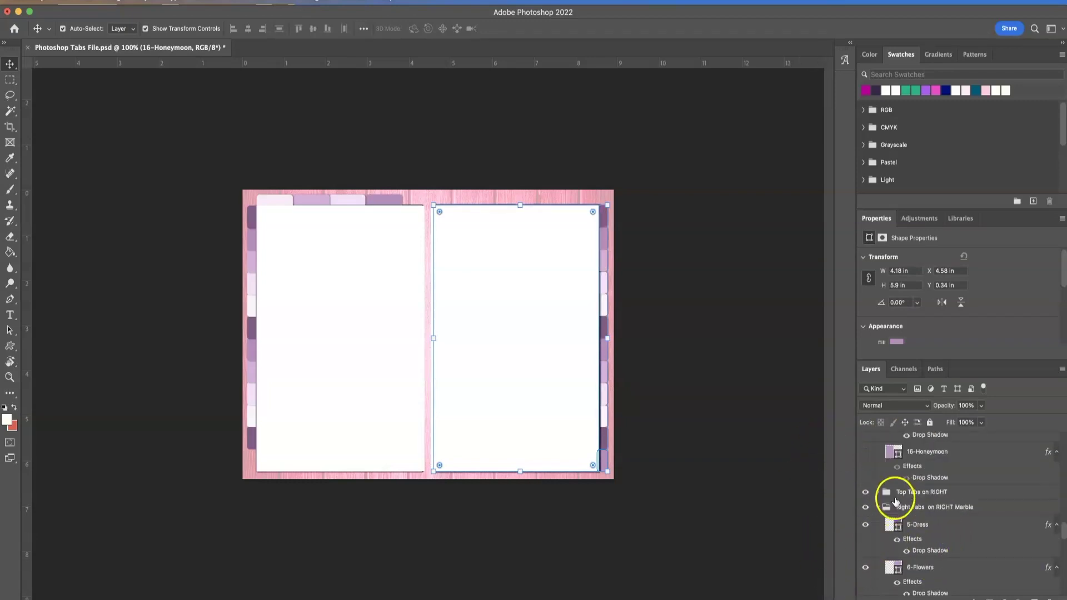
pyautogui.click(877, 493)
pyautogui.click(865, 506)
pyautogui.click(866, 553)
pyautogui.scroll(-3, 873, 561)
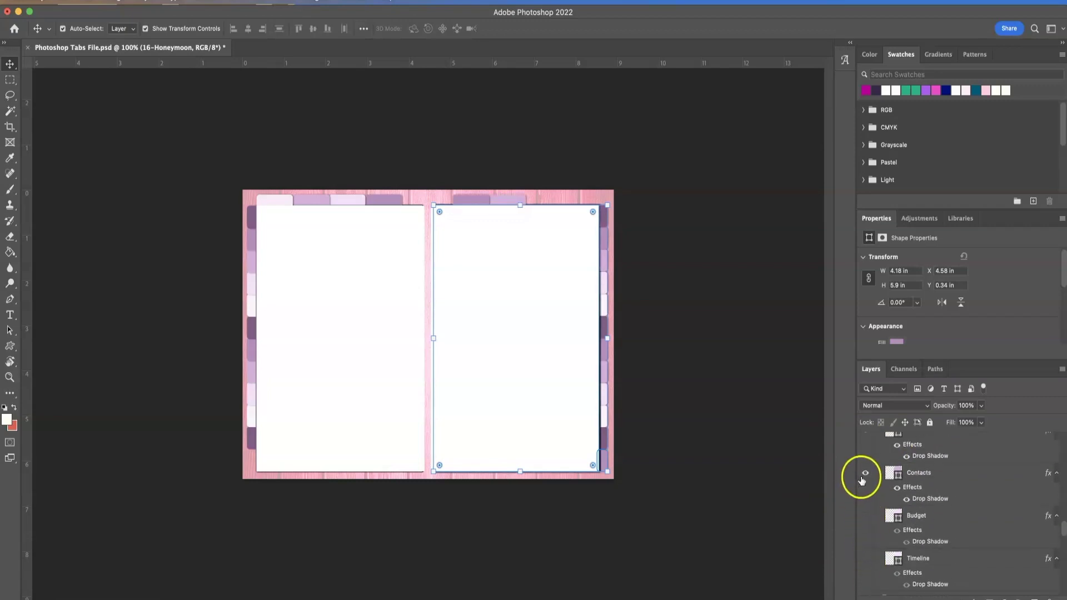
pyautogui.click(865, 517)
pyautogui.click(865, 558)
pyautogui.scroll(-3, 869, 560)
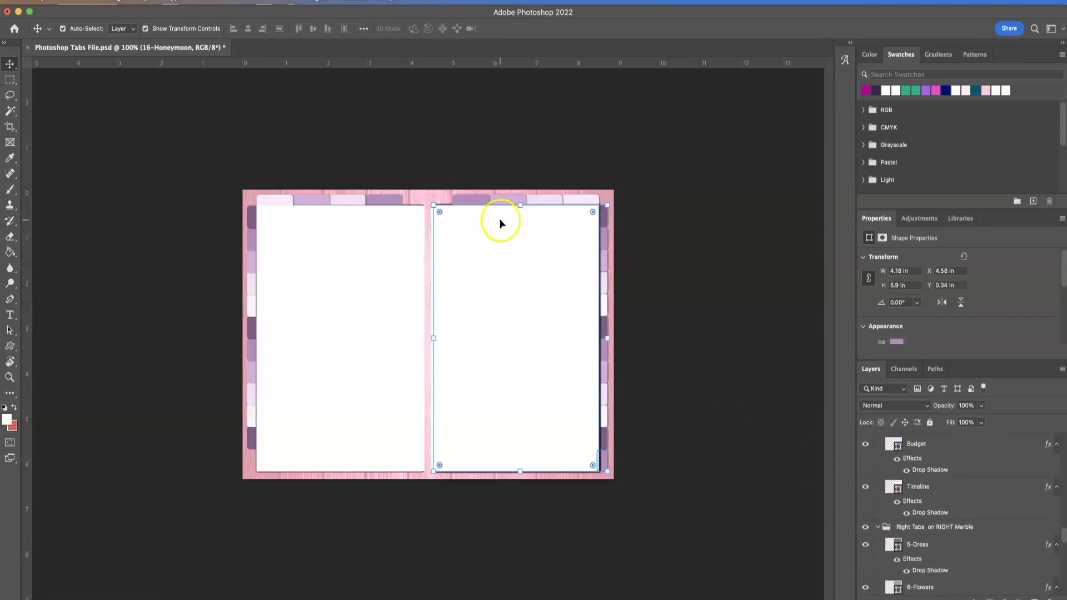
pyautogui.scroll(1, 914, 525)
pyautogui.scroll(1, 915, 527)
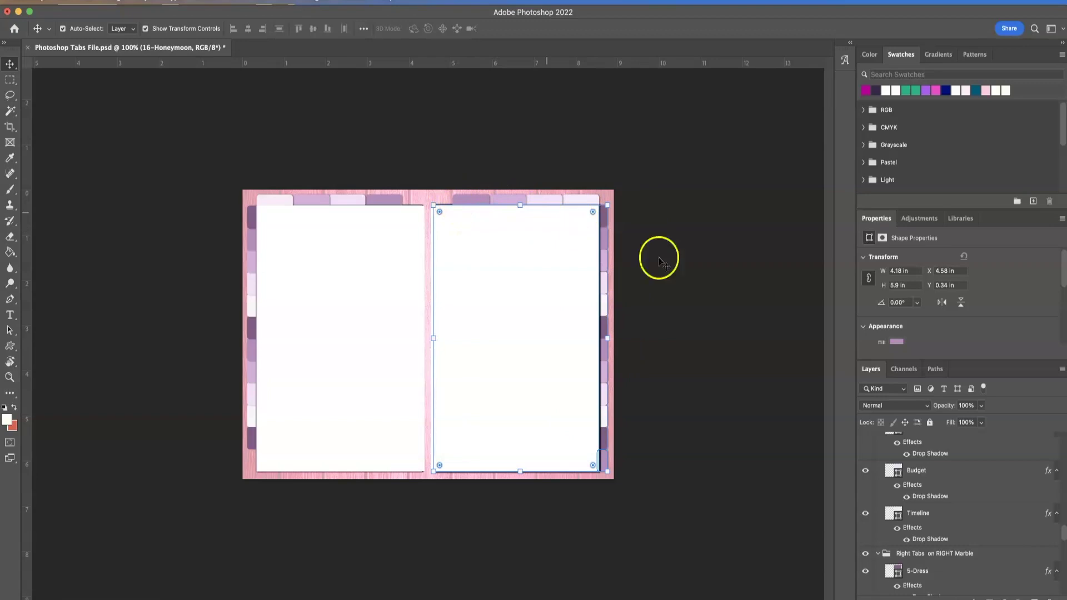
pyautogui.scroll(3, 945, 495)
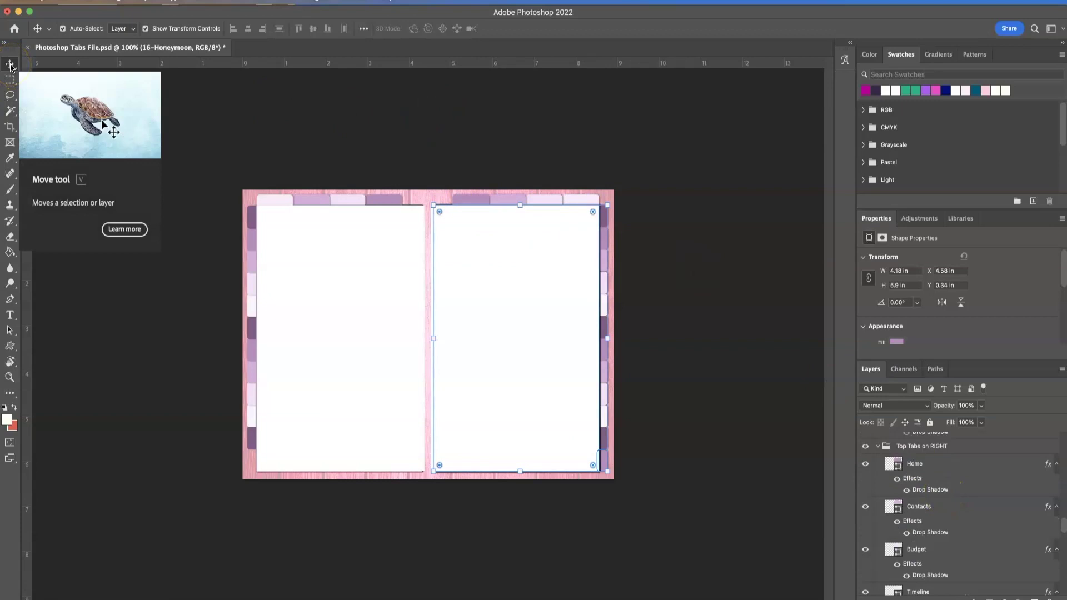
pyautogui.click(471, 200)
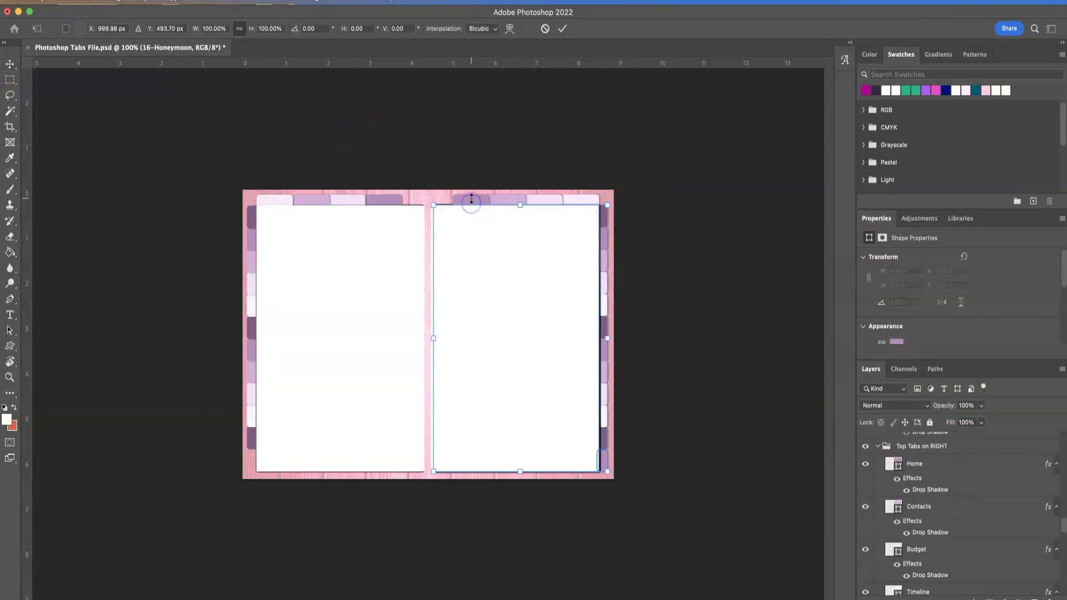
pyautogui.click(708, 193)
pyautogui.click(86, 178)
pyautogui.click(291, 107)
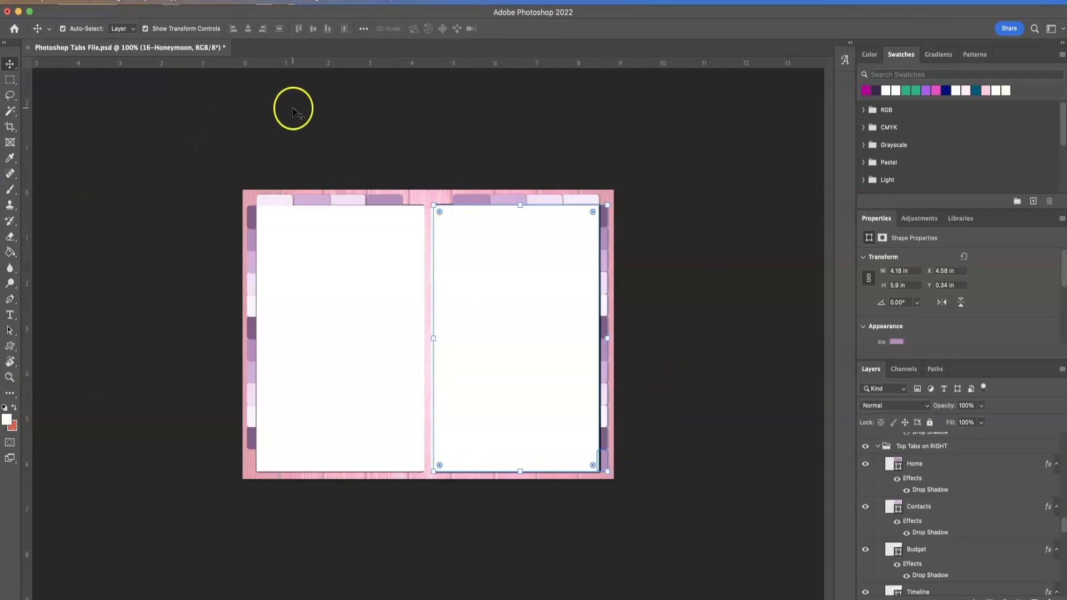
# Step: Change the fill of the Home tab in the Top Tabs on RIGHT group to magenta #db11b7
pyautogui.click(474, 199)
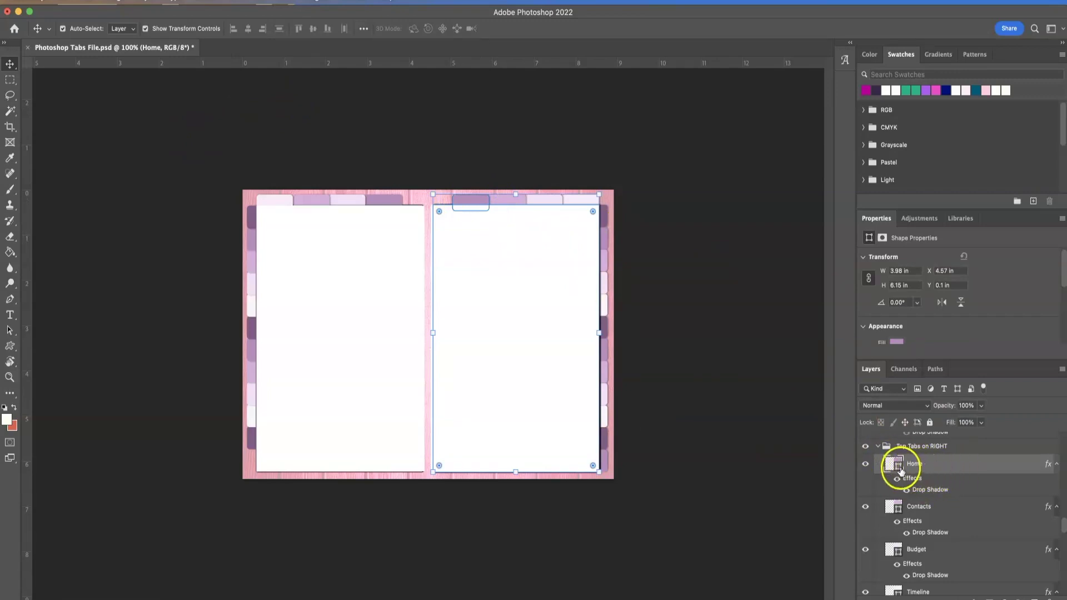
pyautogui.doubleClick(899, 468)
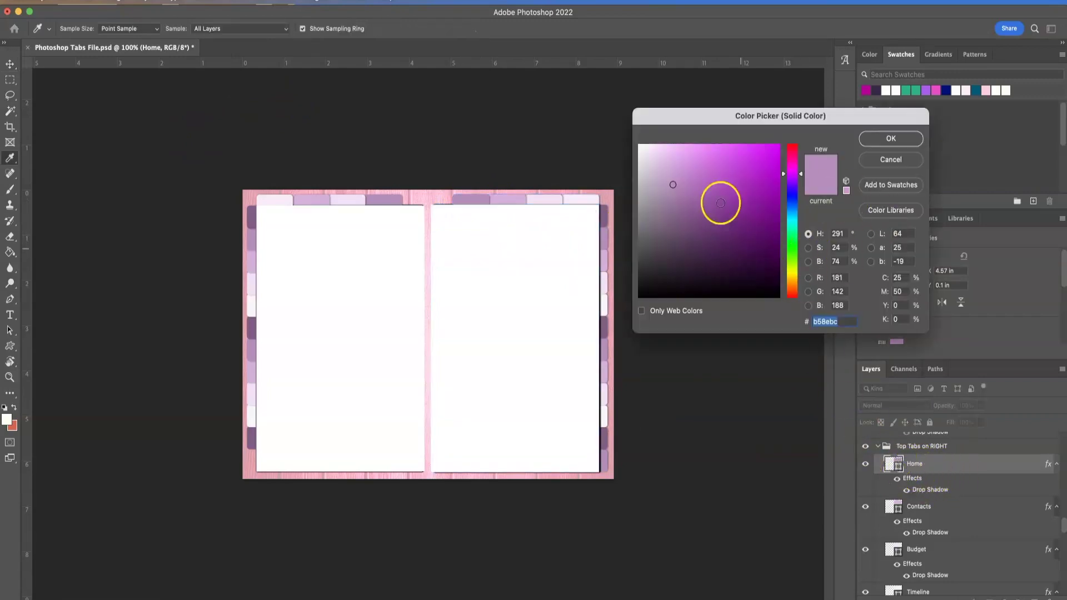
pyautogui.click(610, 195)
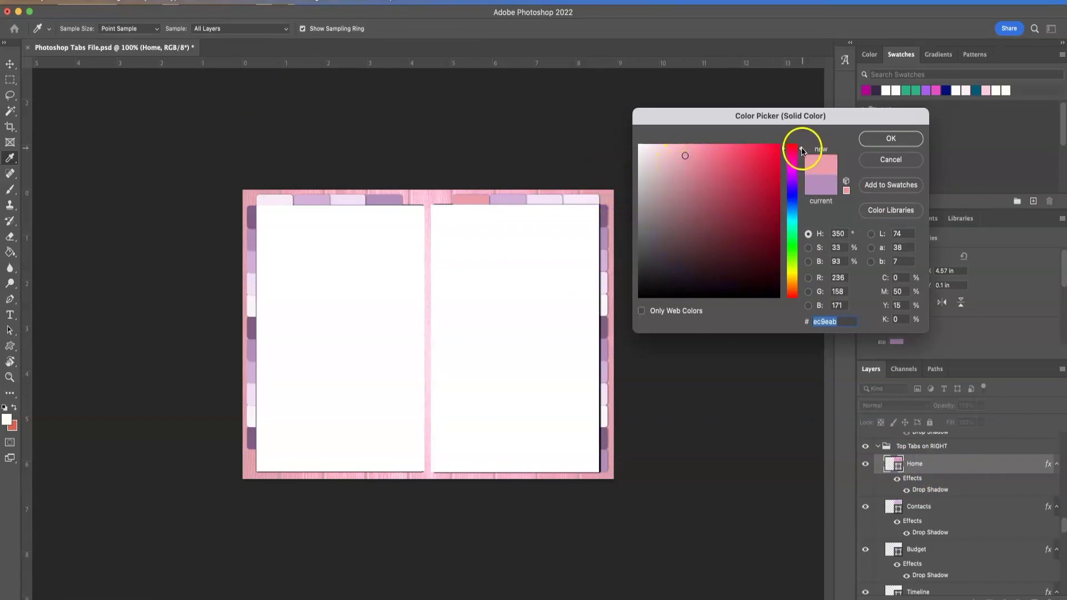
pyautogui.moveTo(721, 153); pyautogui.dragTo(725, 149)
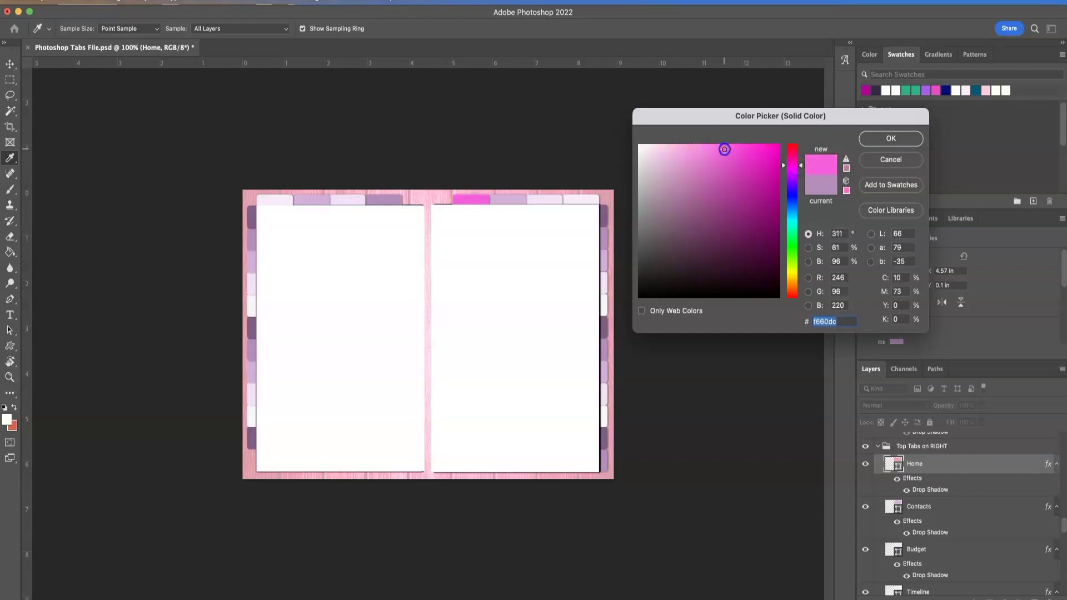
pyautogui.click(769, 166)
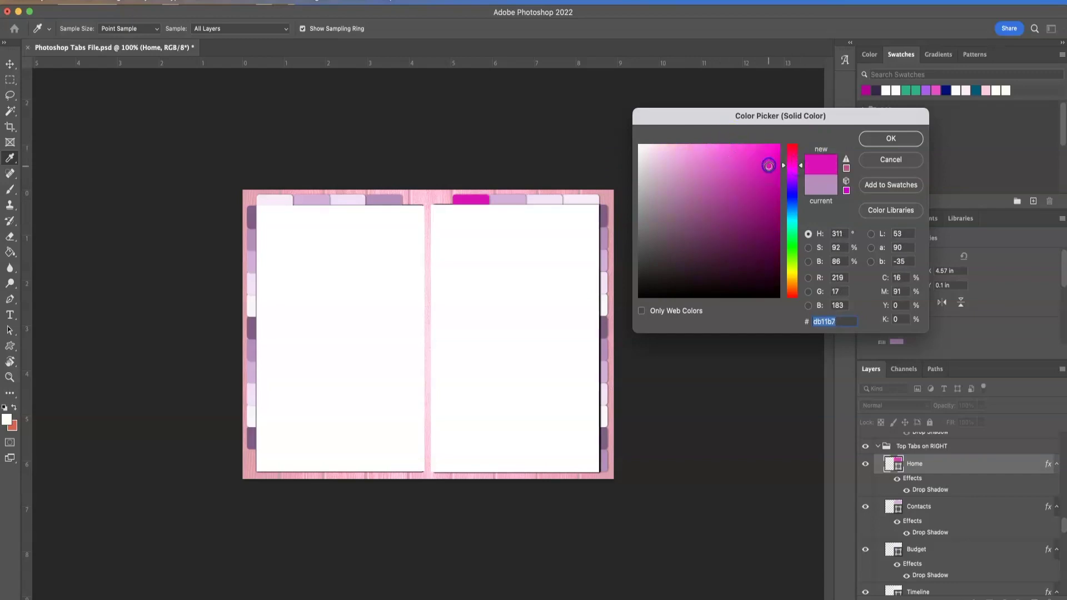
pyautogui.click(890, 138)
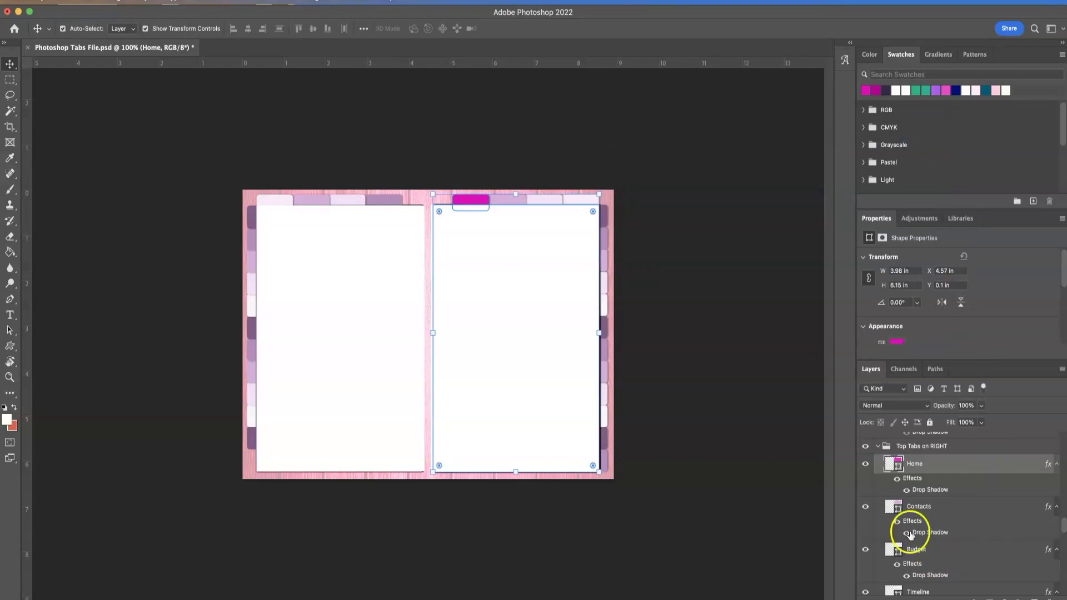
# Step: Recolour the Contacts tab with a lighter tint of the Home tab's magenta, #e76bd1
pyautogui.doubleClick(898, 511)
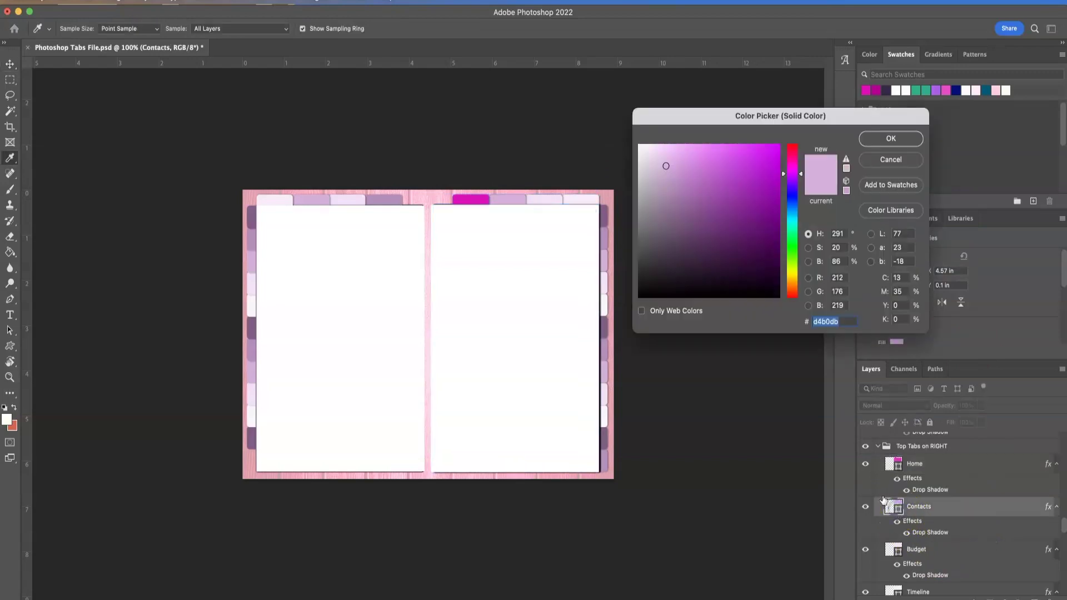
pyautogui.click(465, 197)
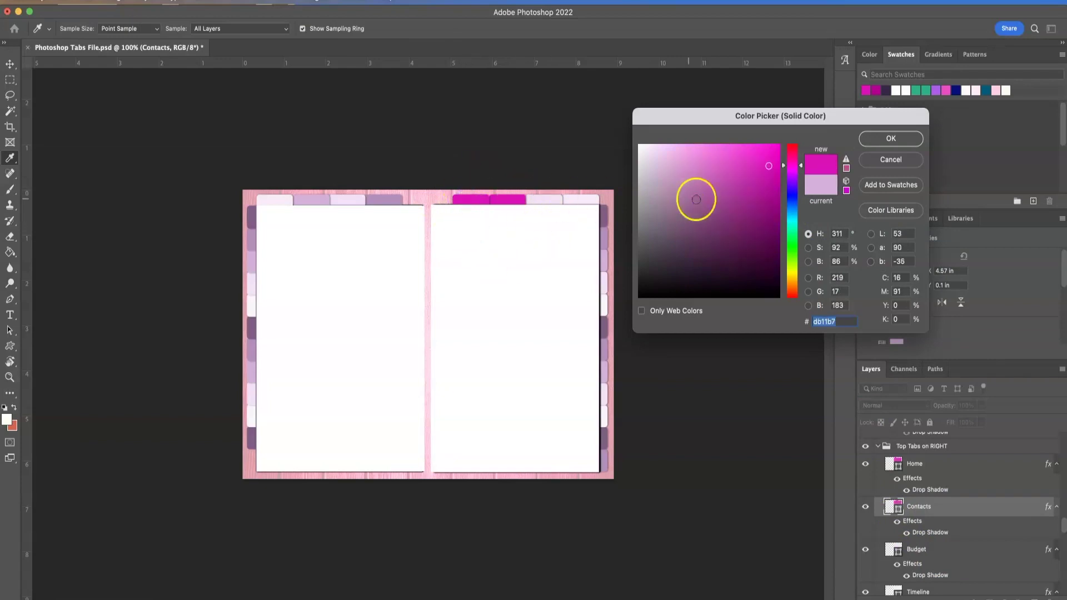
pyautogui.click(737, 157)
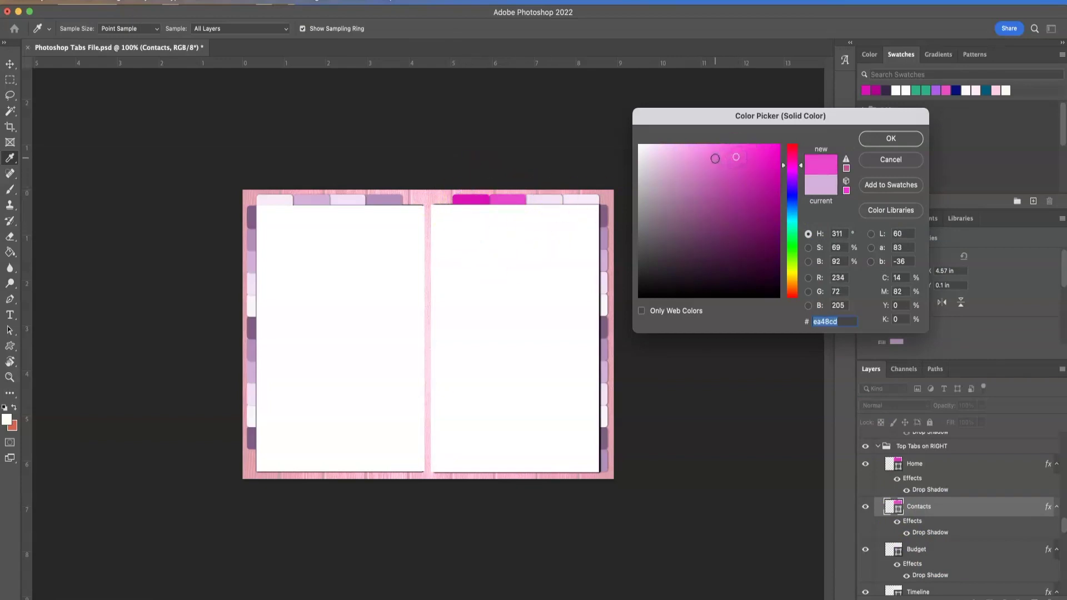
pyautogui.click(715, 158)
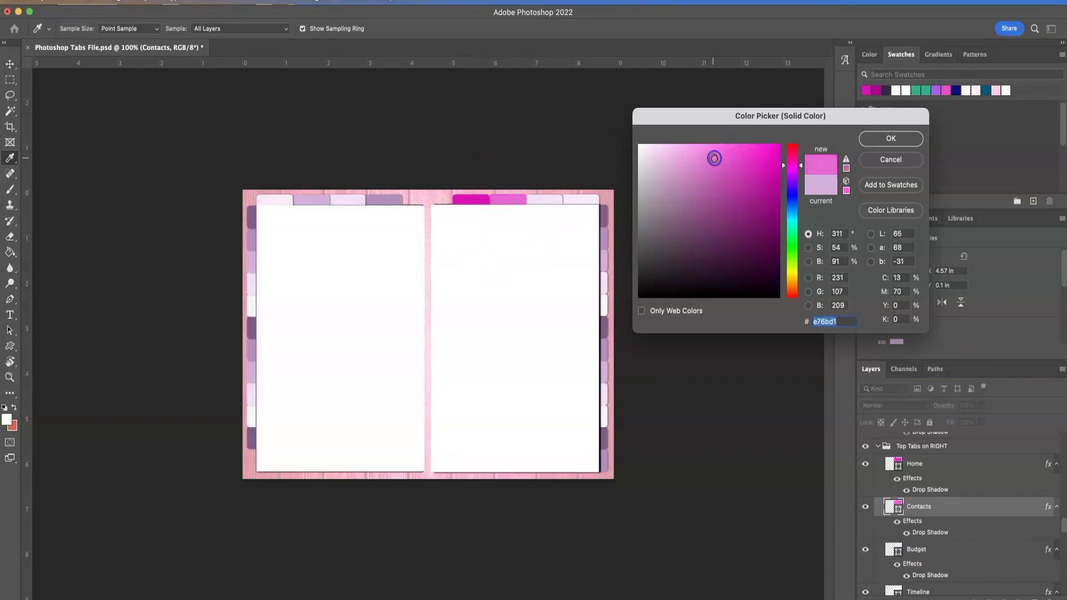
pyautogui.click(898, 139)
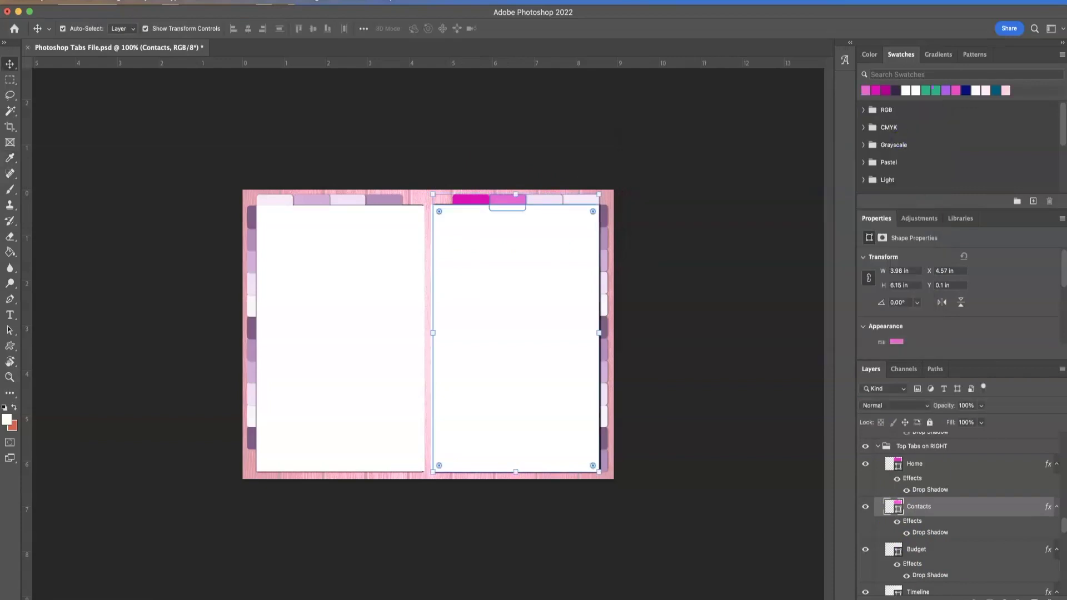
# Step: Recolour the Budget tab light pink #f6bbec, starting from a colour sampled from the Contacts tab
pyautogui.doubleClick(895, 551)
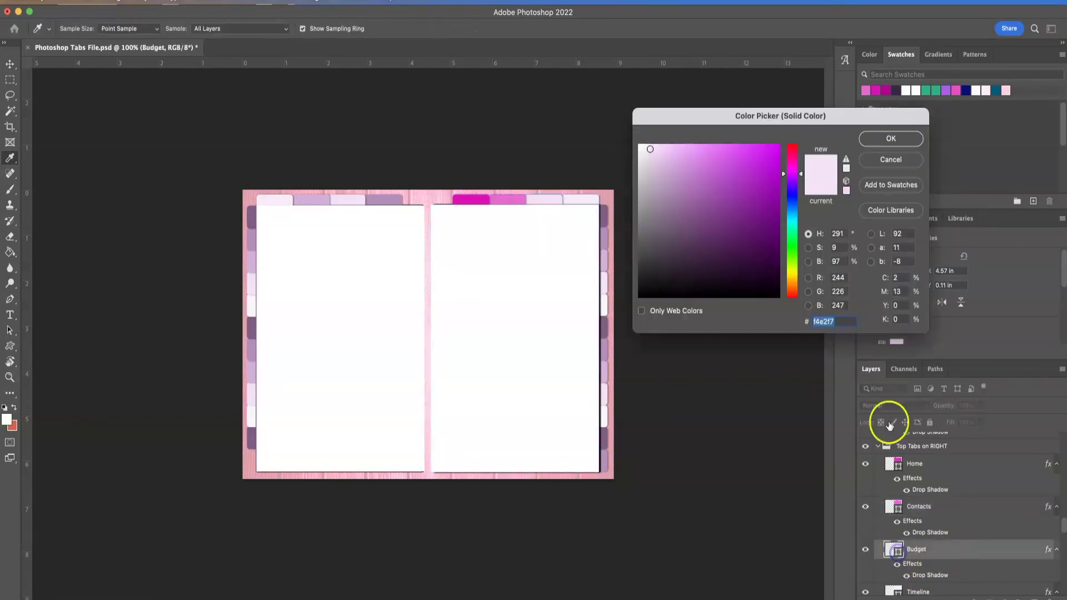
pyautogui.click(503, 200)
pyautogui.moveTo(677, 150); pyautogui.dragTo(672, 150)
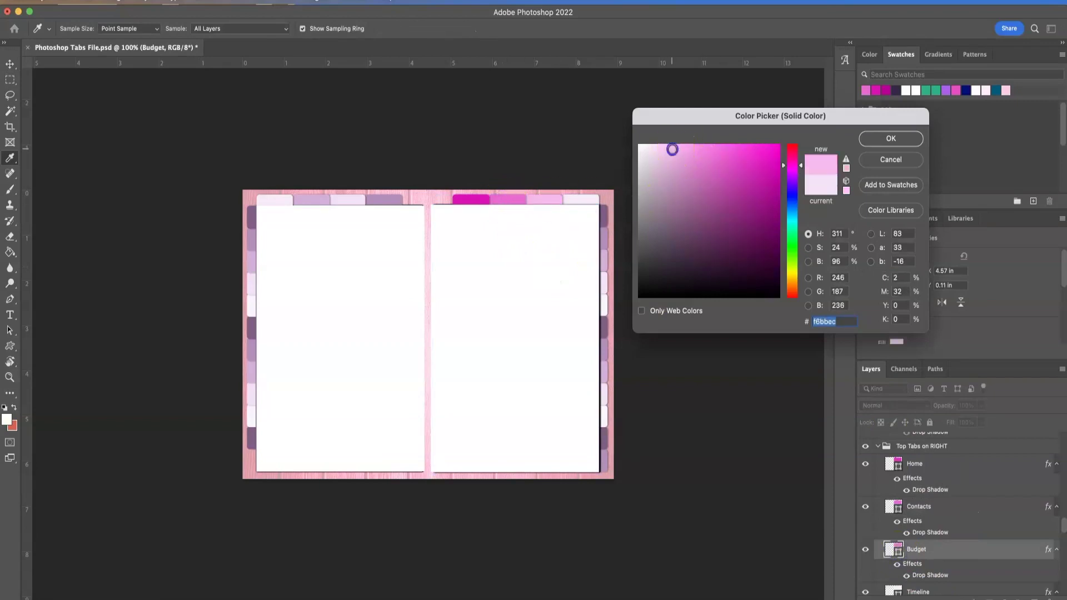
pyautogui.click(888, 139)
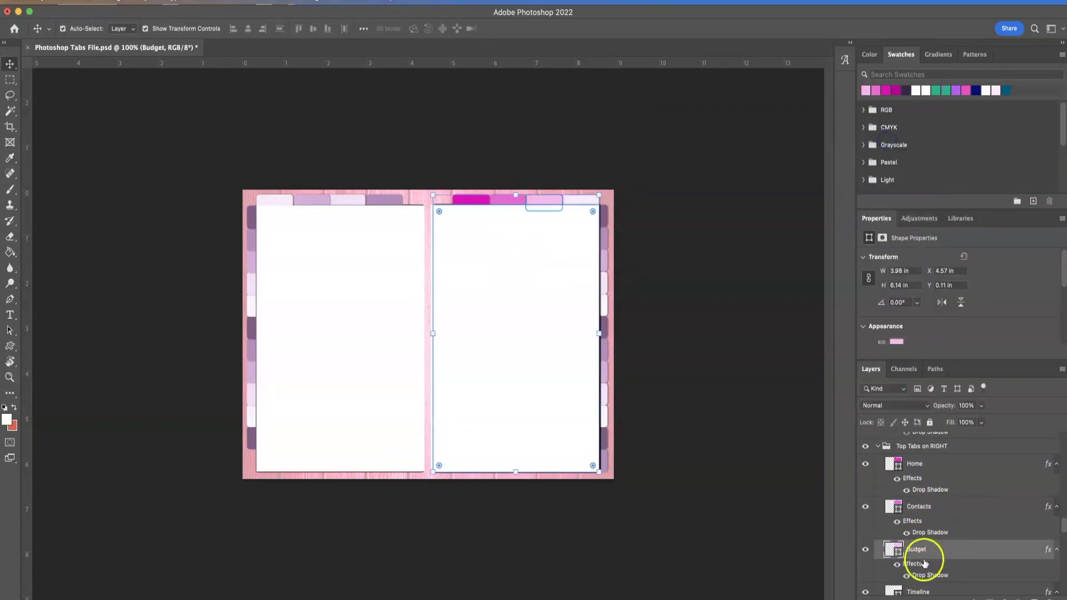
# Step: Recolour the Timeline tab with a very pale tint of the Home tab's magenta and deselect the layer
pyautogui.scroll(-3, 917, 561)
pyautogui.doubleClick(889, 547)
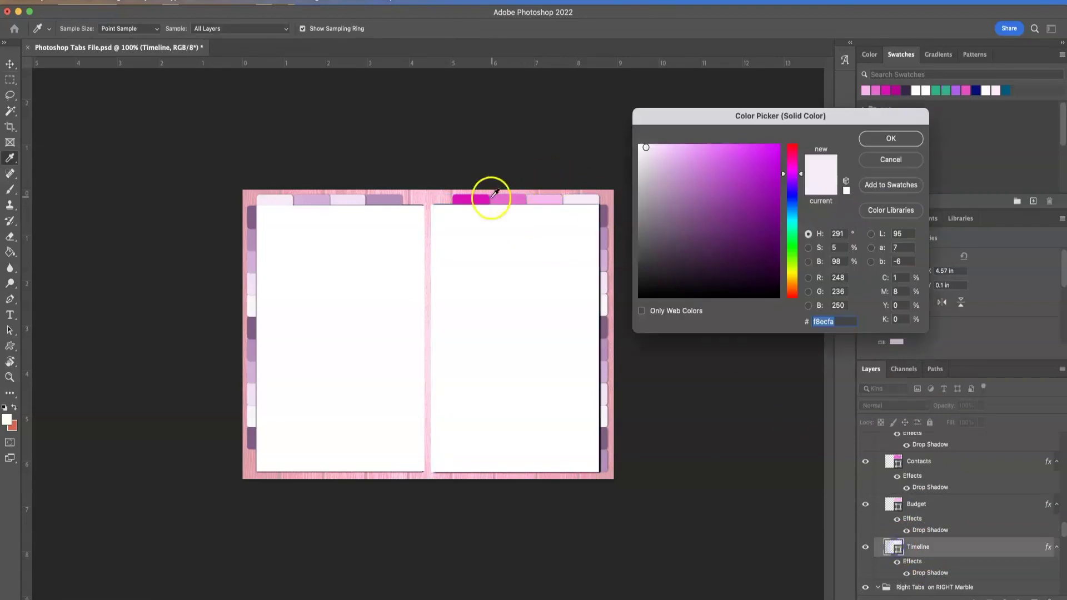
pyautogui.click(477, 194)
pyautogui.click(650, 148)
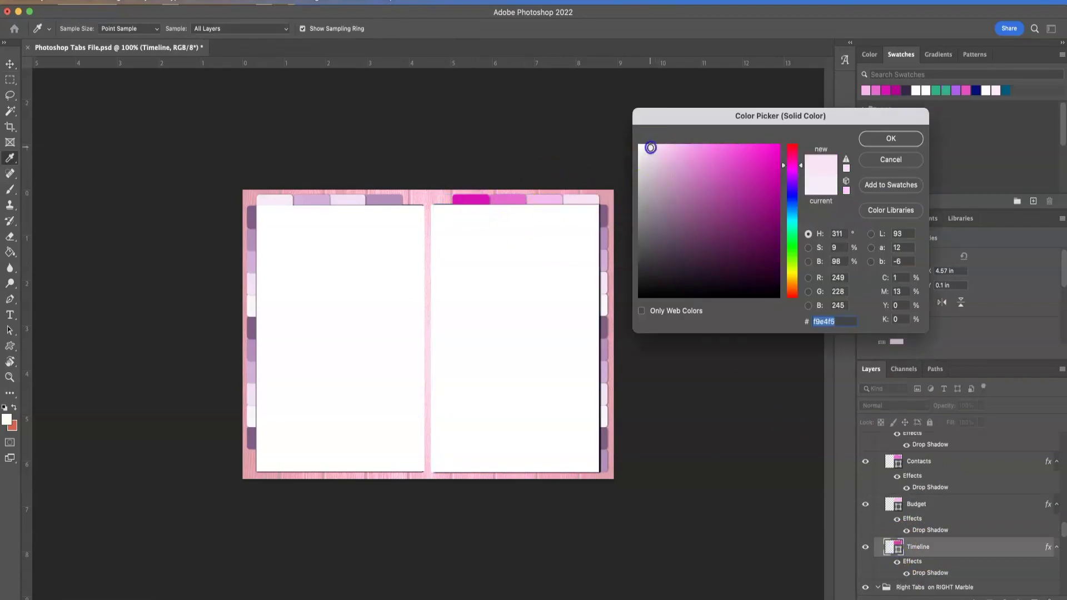
pyautogui.moveTo(667, 150); pyautogui.dragTo(658, 148)
pyautogui.click(892, 139)
pyautogui.click(750, 262)
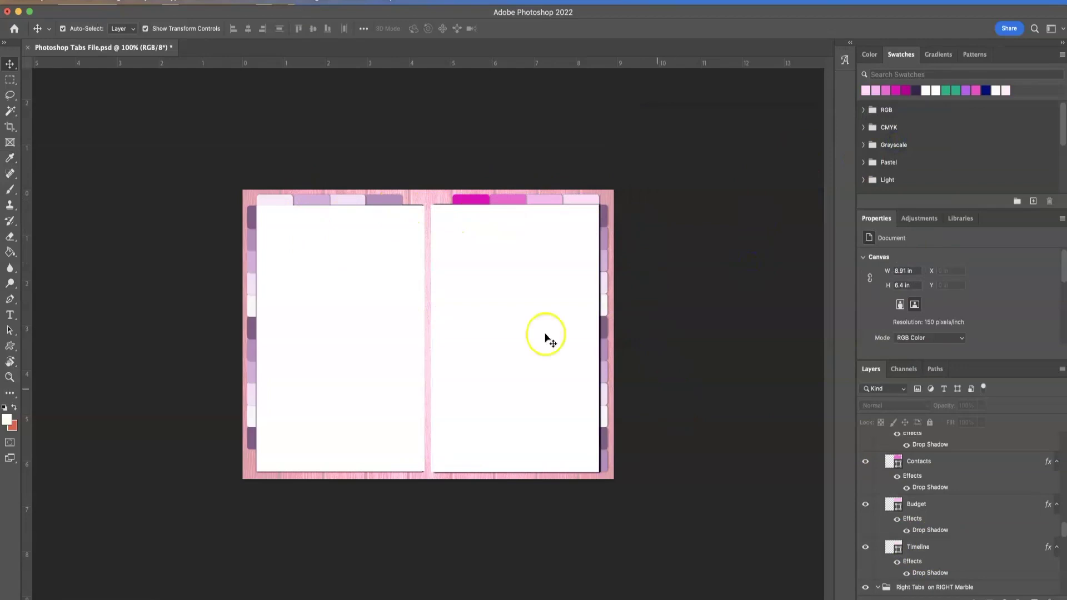
# Step: Recolour the Home tab above the left page with the magenta sampled from the right page's Home tab
pyautogui.click(384, 202)
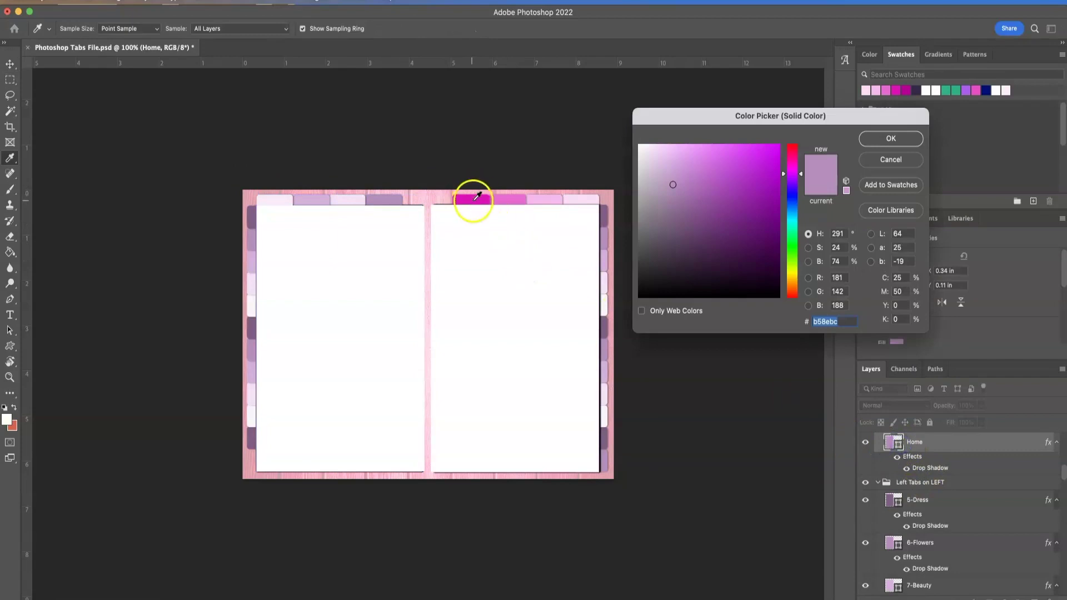
pyautogui.click(476, 196)
pyautogui.click(889, 140)
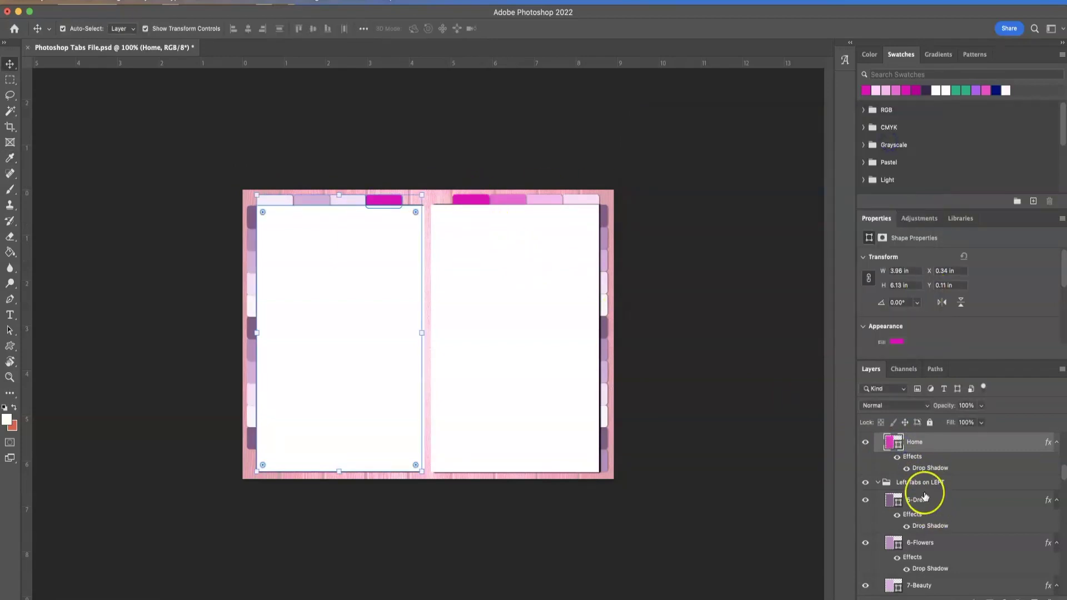
# Step: Recolour the 2-Contact tab above the left page pink #e76bd1, sampled from the right page's Contacts tab
pyautogui.scroll(3, 924, 496)
pyautogui.doubleClick(899, 454)
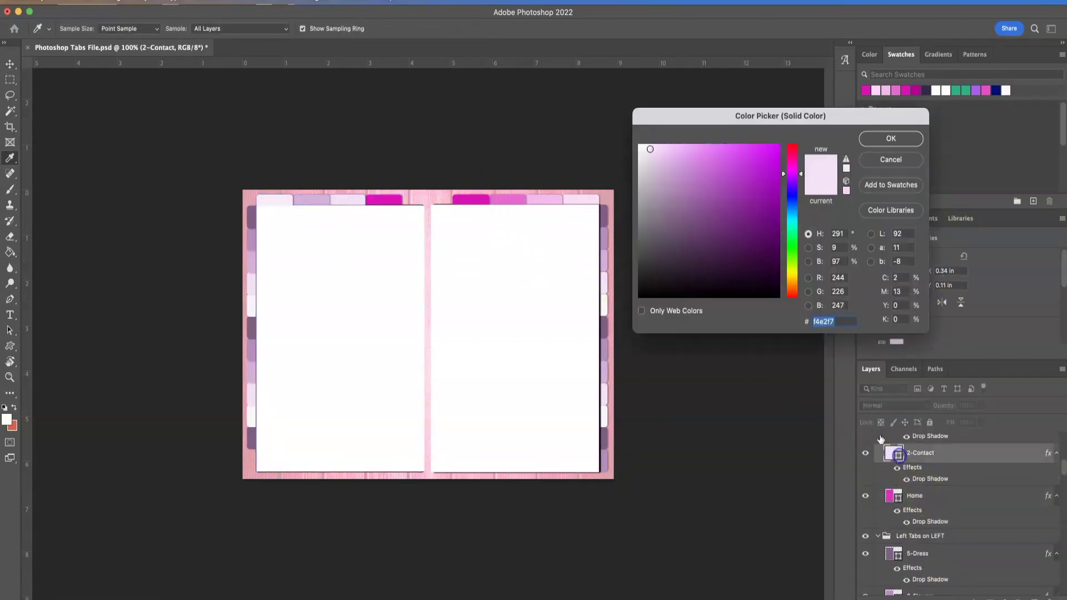
pyautogui.click(510, 200)
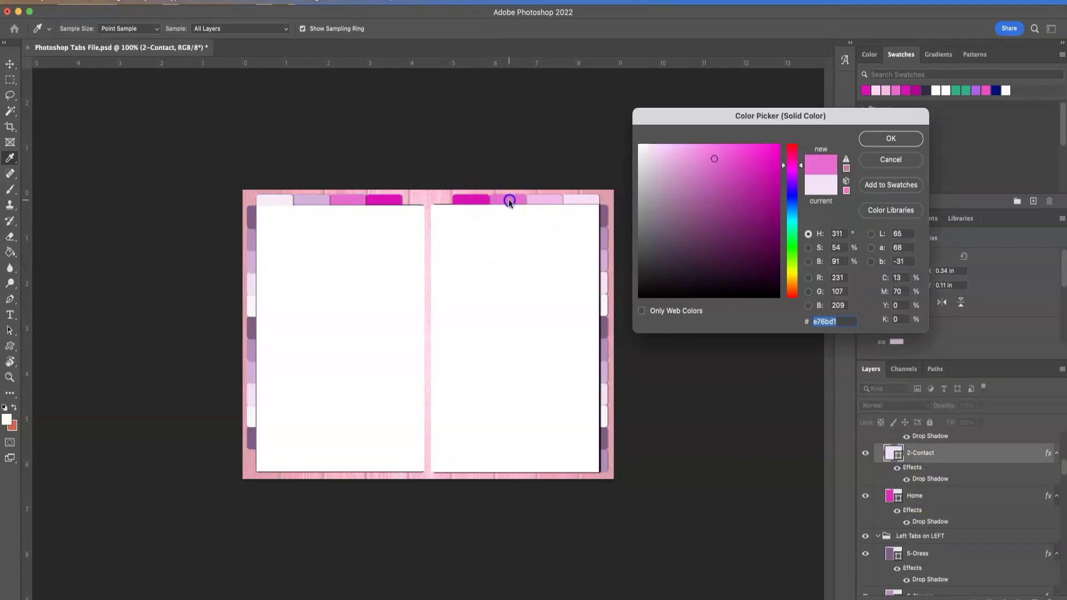
pyautogui.click(889, 140)
# Step: Recolour the 3-Budget tab above the left page light pink #f6bbec, sampled from the right page's Budget tab
pyautogui.scroll(3, 916, 503)
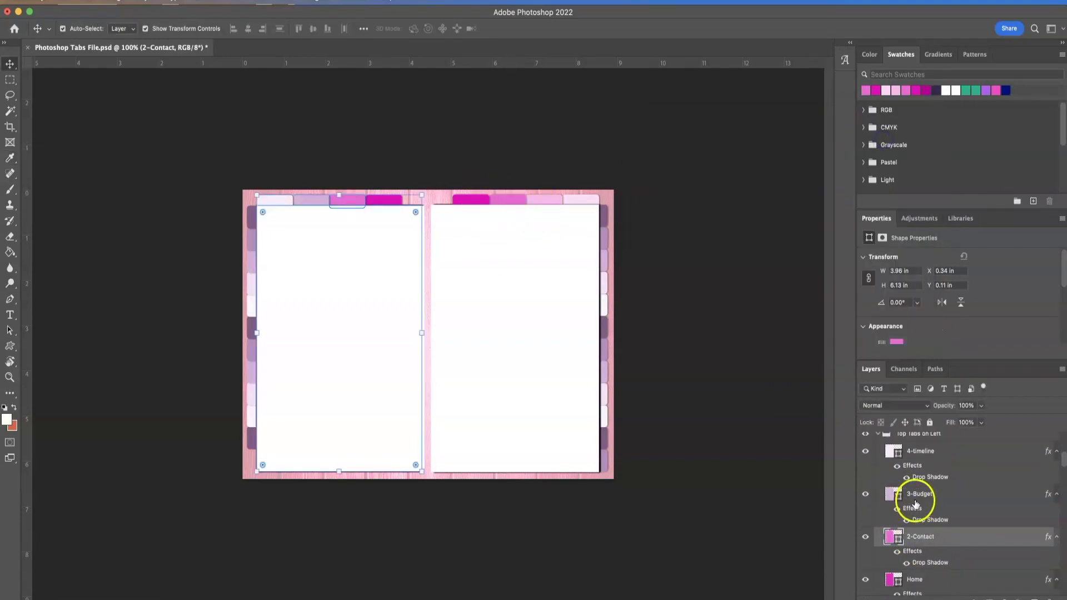
pyautogui.doubleClick(893, 493)
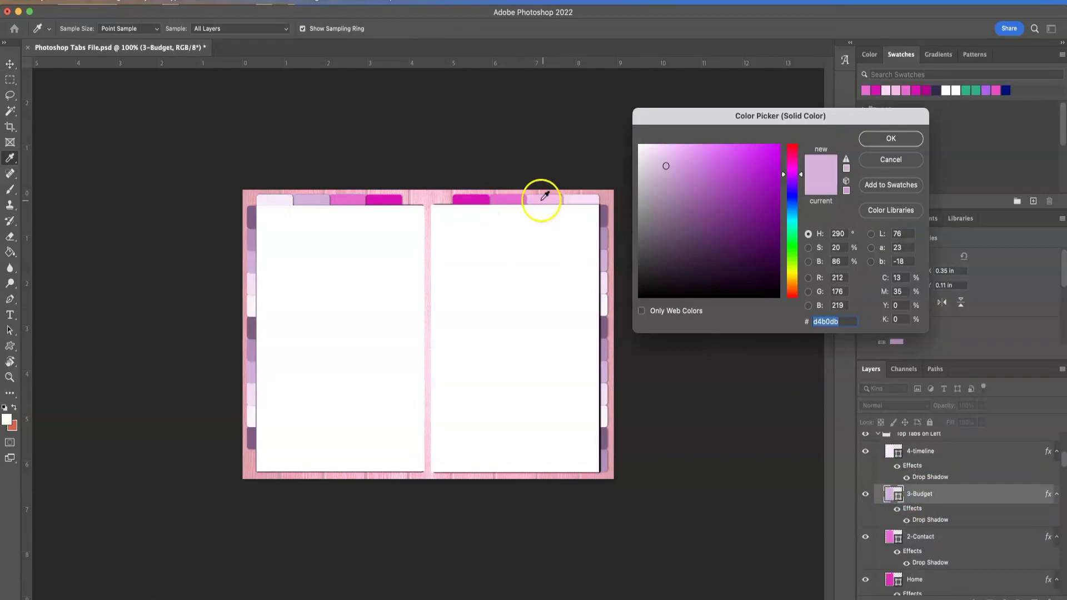
pyautogui.click(544, 198)
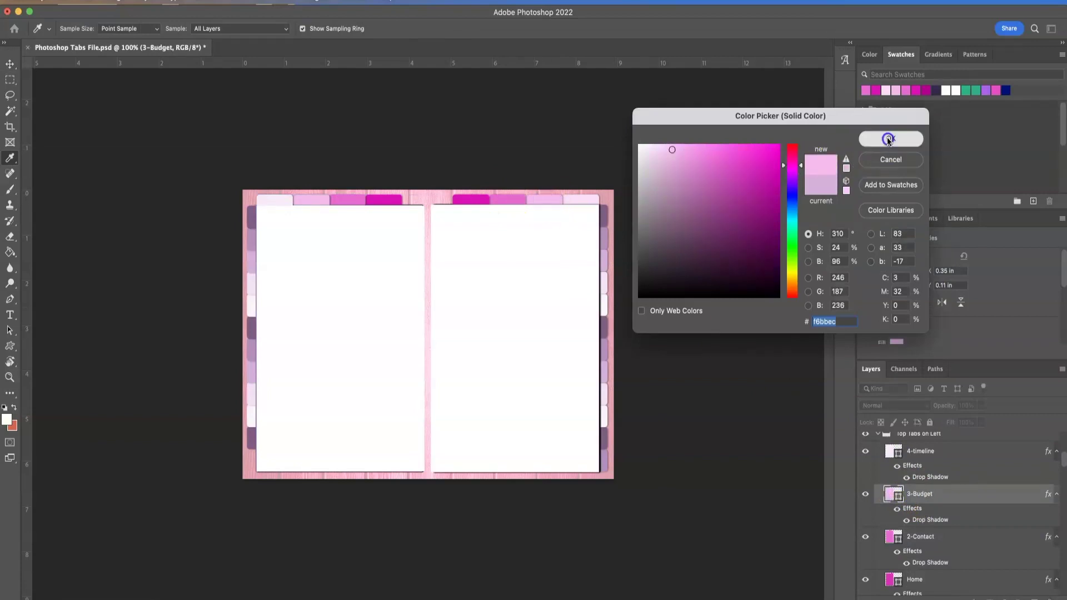
pyautogui.click(883, 138)
# Step: Recolour the 4-timeline tab above the left page with the very pale pink of the right page's Timeline tab
pyautogui.scroll(2, 889, 468)
pyautogui.doubleClick(893, 480)
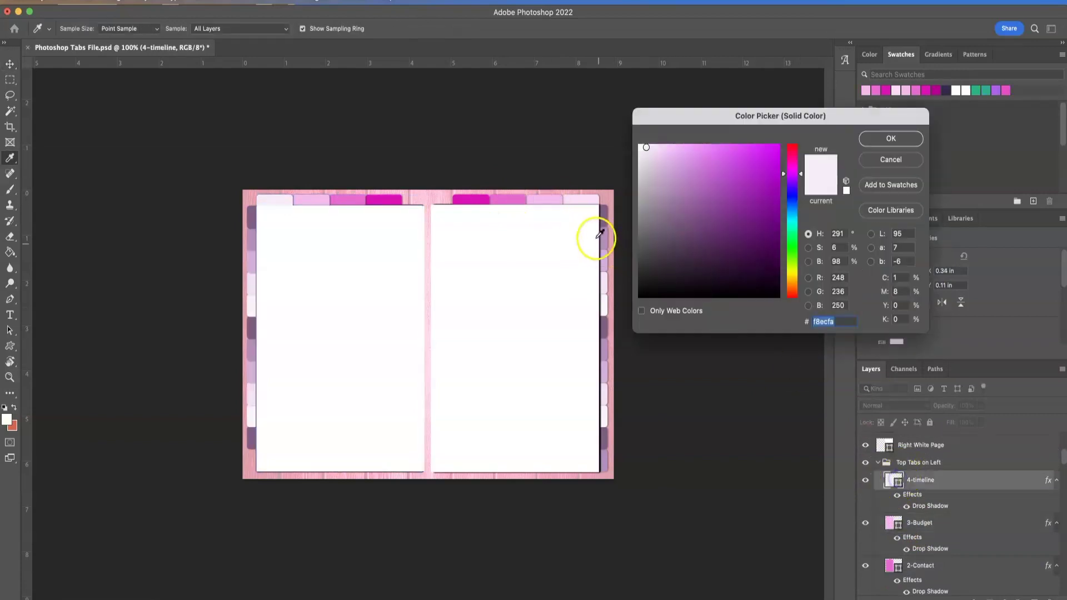
pyautogui.click(890, 139)
pyautogui.press('v')
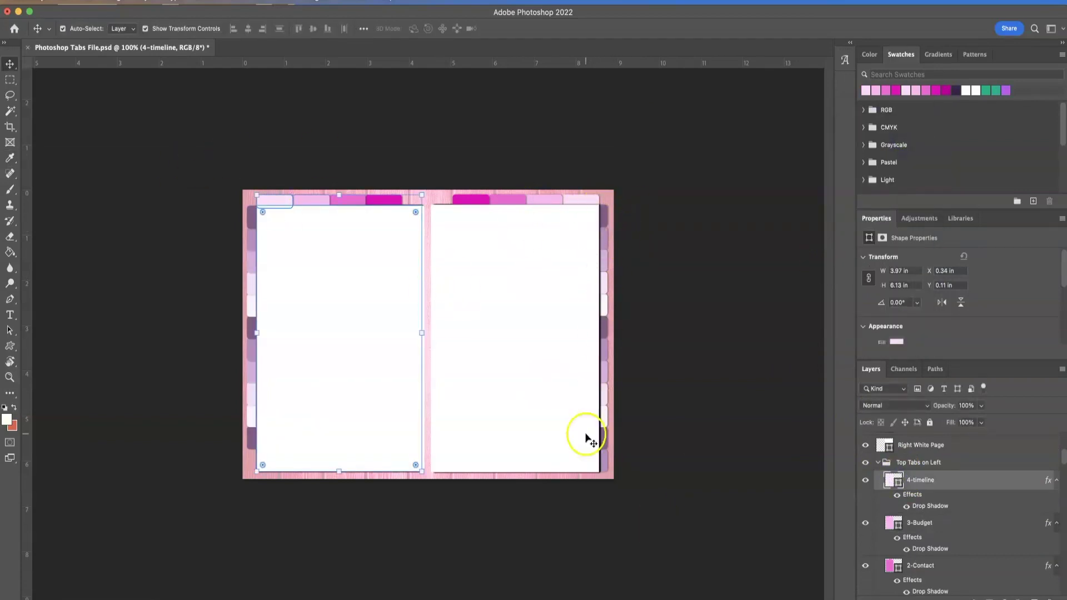
# Step: Toggle the visibility of the Left Tabs on LEFT and Right Tabs on RIGHT Marble groups to check which tabs each contains
pyautogui.scroll(-3, 952, 495)
pyautogui.scroll(-4, 912, 553)
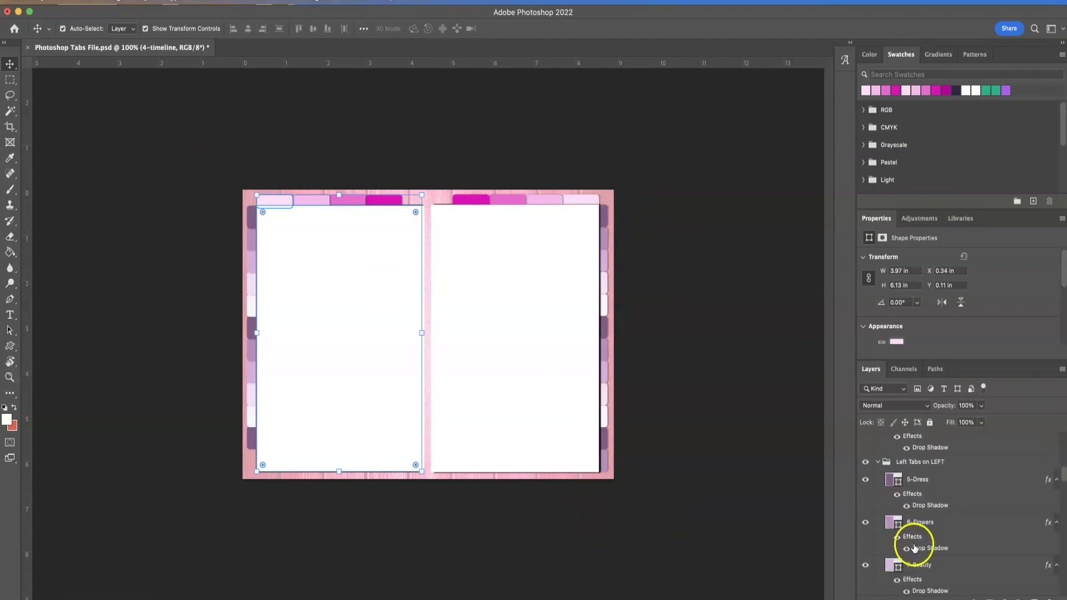
pyautogui.click(914, 462)
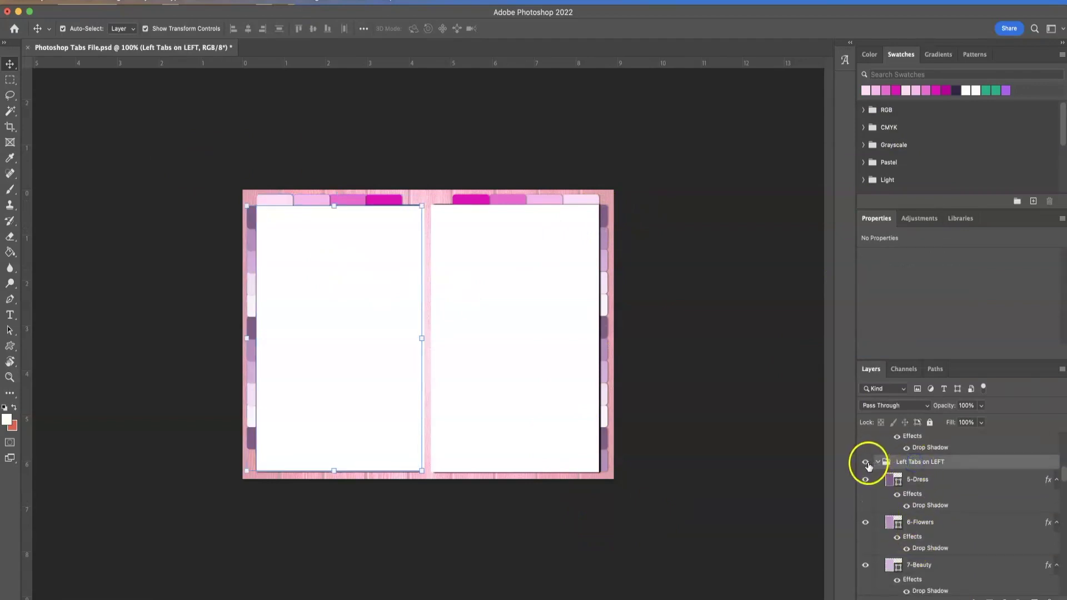
pyautogui.click(865, 463)
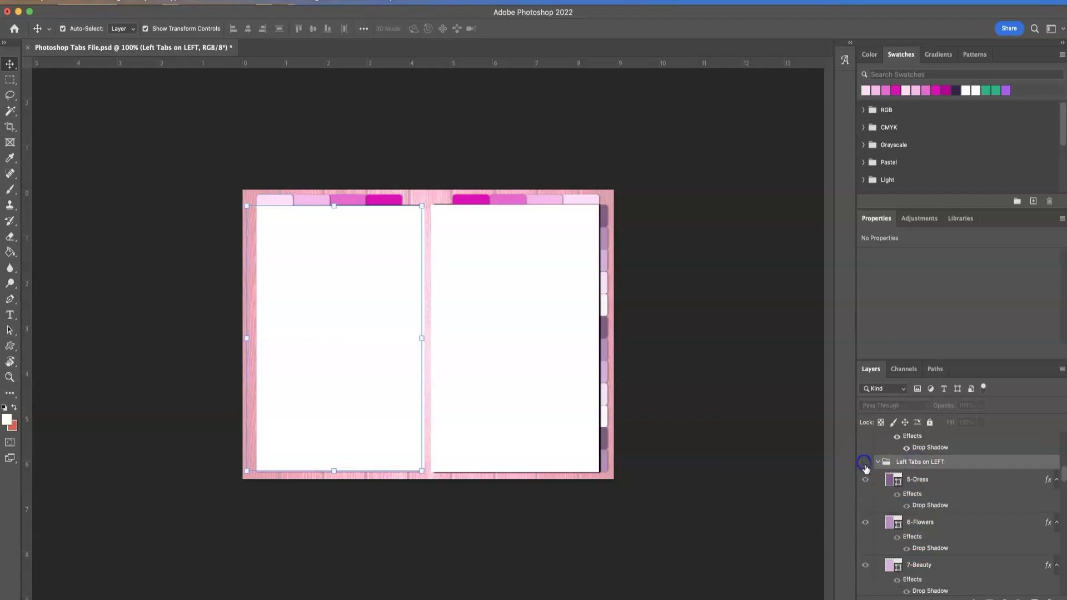
pyautogui.click(865, 464)
pyautogui.scroll(-3, 892, 528)
pyautogui.scroll(5, 893, 530)
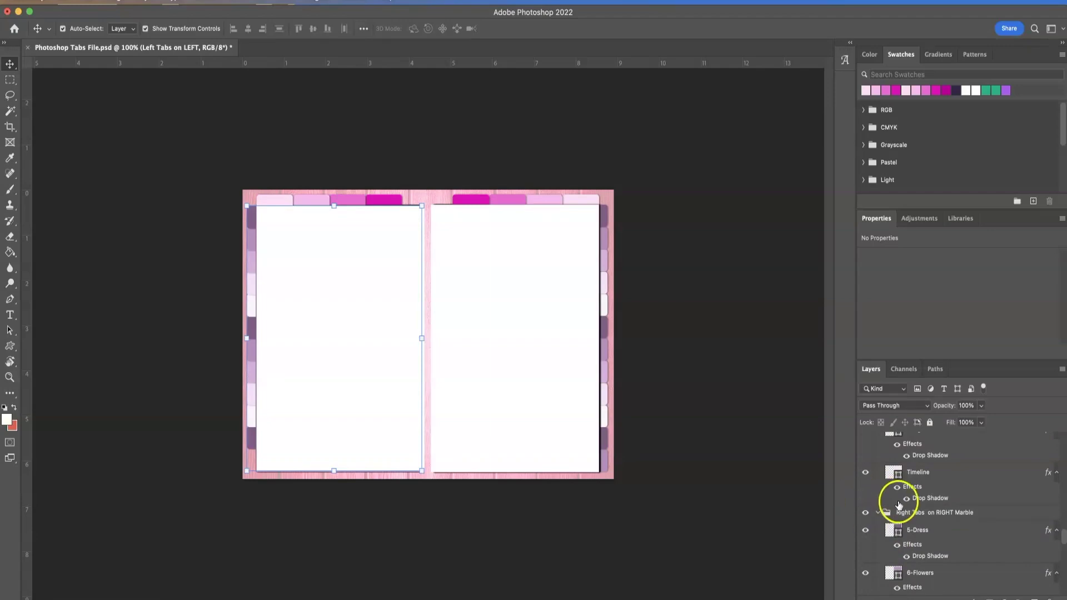
pyautogui.click(864, 513)
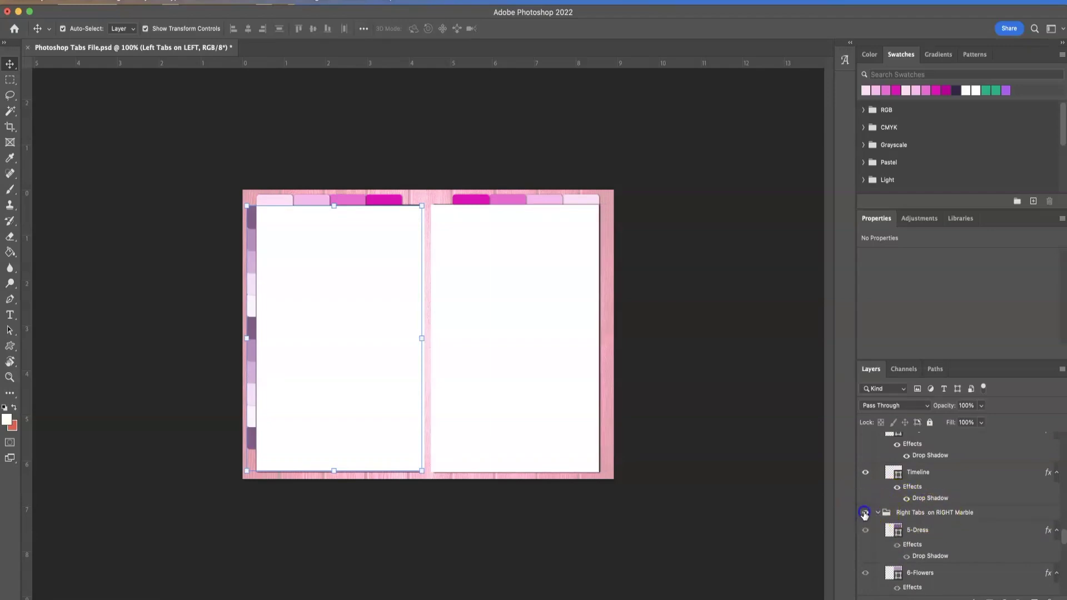
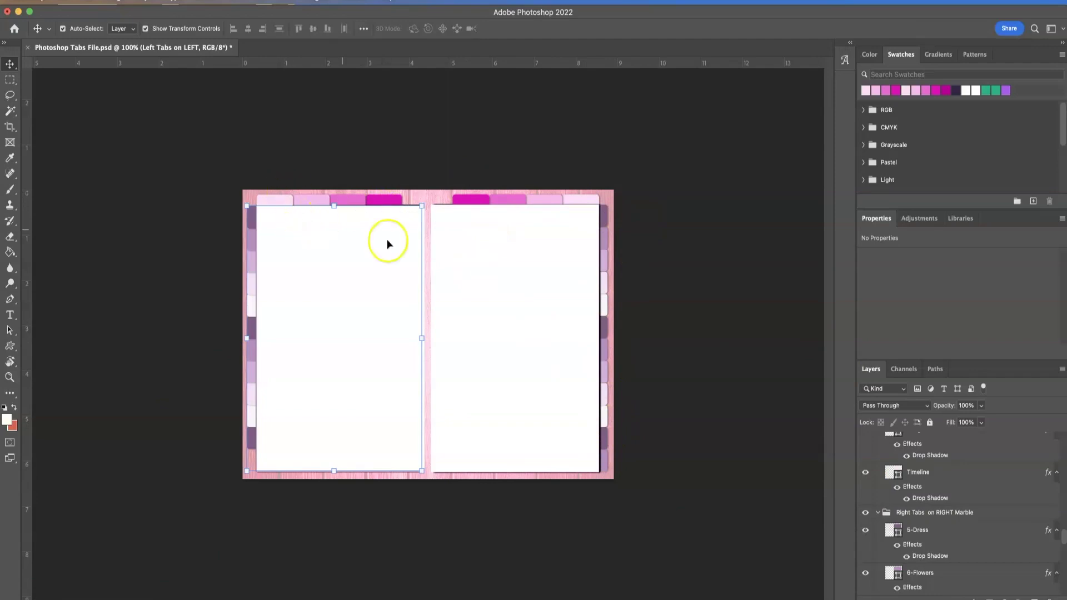
# Step: Hide the Left Tabs on LEFT and Top Tabs on Left groups and deselect all layers
pyautogui.scroll(-1, 893, 567)
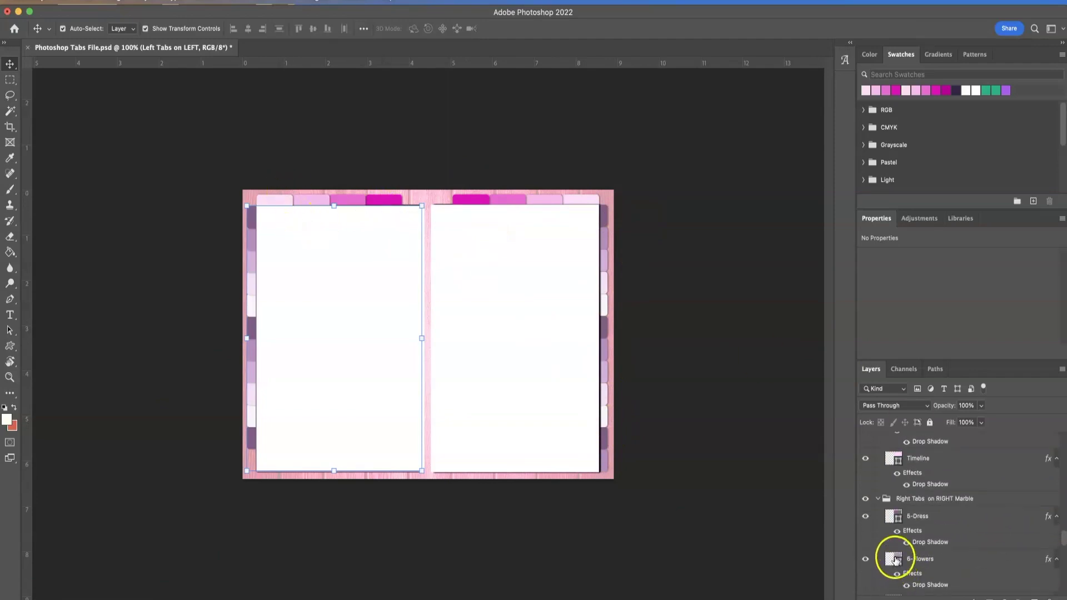
pyautogui.scroll(3, 886, 512)
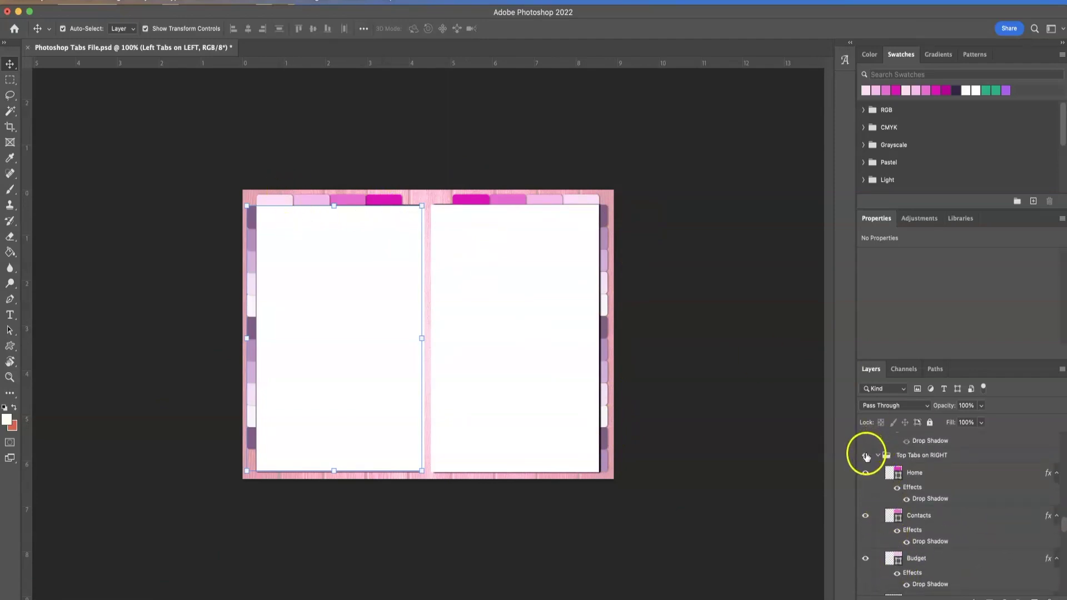
pyautogui.scroll(5, 867, 457)
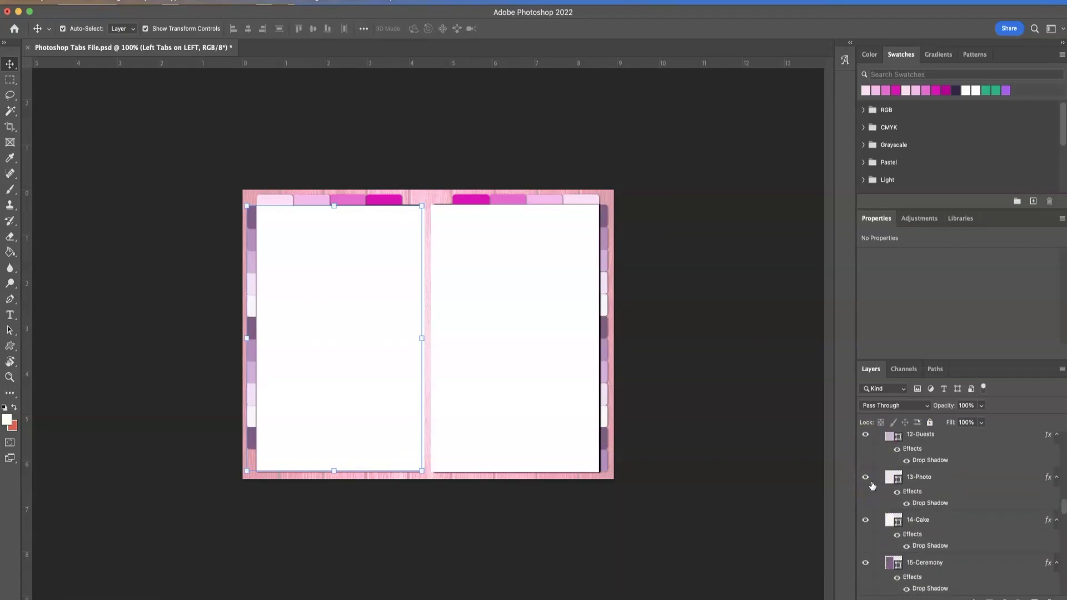
pyautogui.scroll(8, 871, 486)
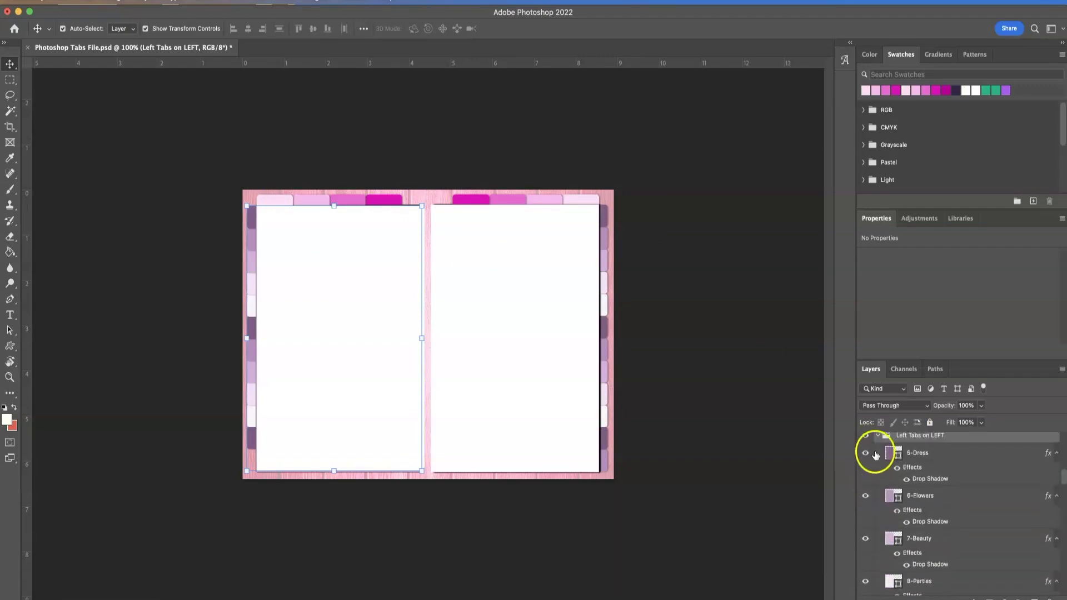
pyautogui.click(865, 437)
pyautogui.scroll(5, 921, 507)
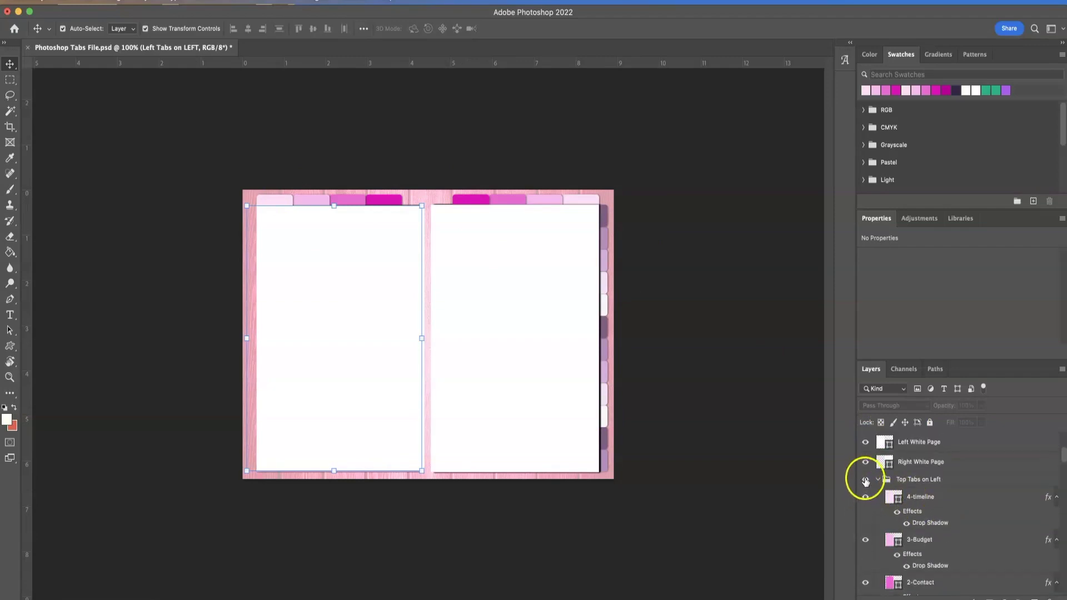
pyautogui.click(867, 480)
pyautogui.click(772, 449)
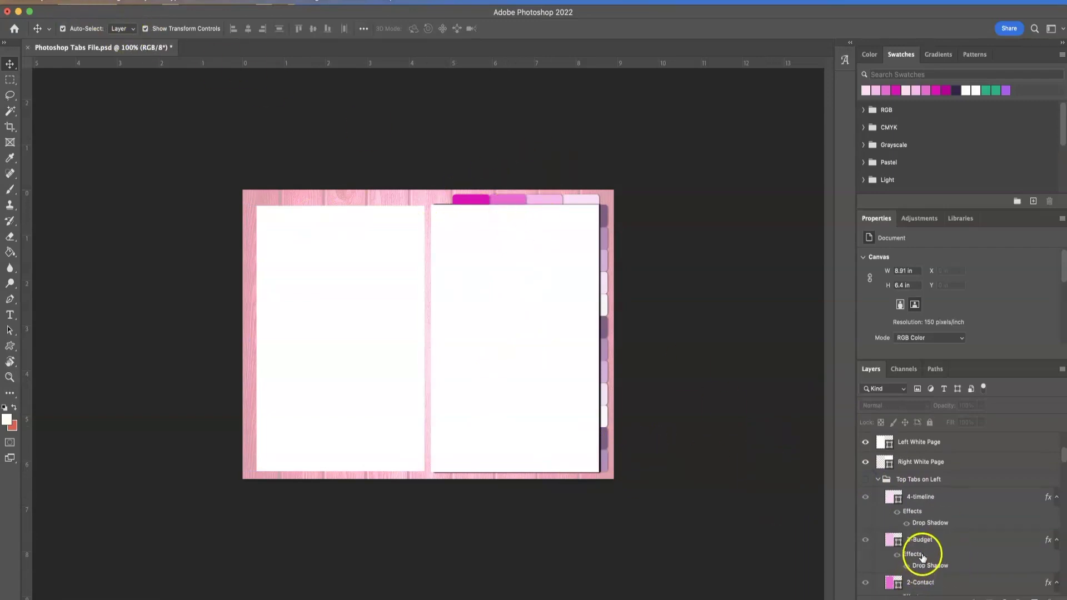
# Step: Export the planner page with Save for Web as a high-quality JPEG named 01 Home in the Downloads folder
pyautogui.scroll(-5, 923, 556)
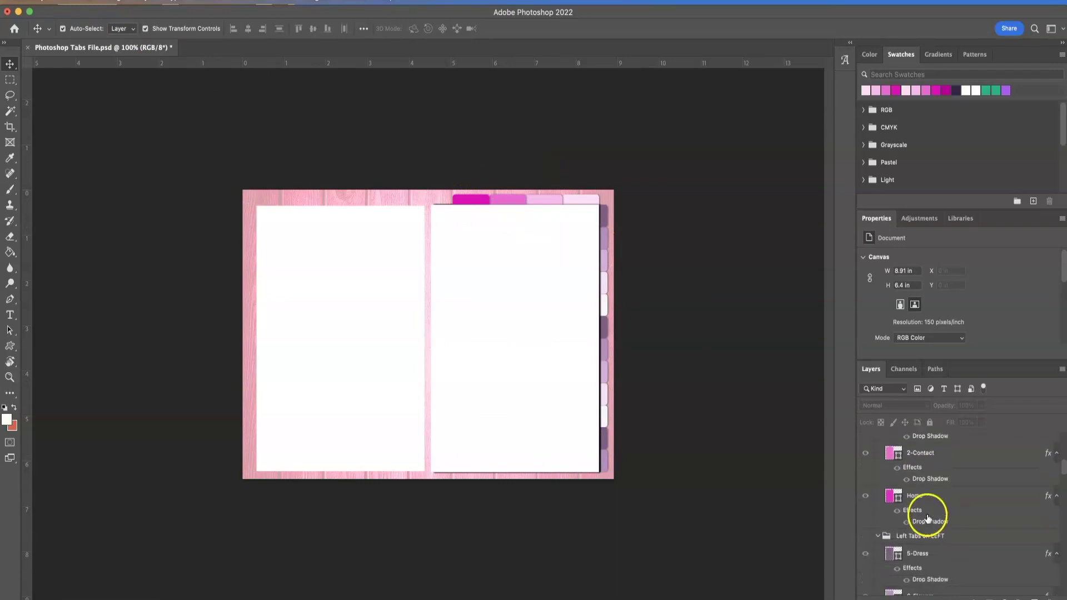
pyautogui.scroll(-8, 927, 518)
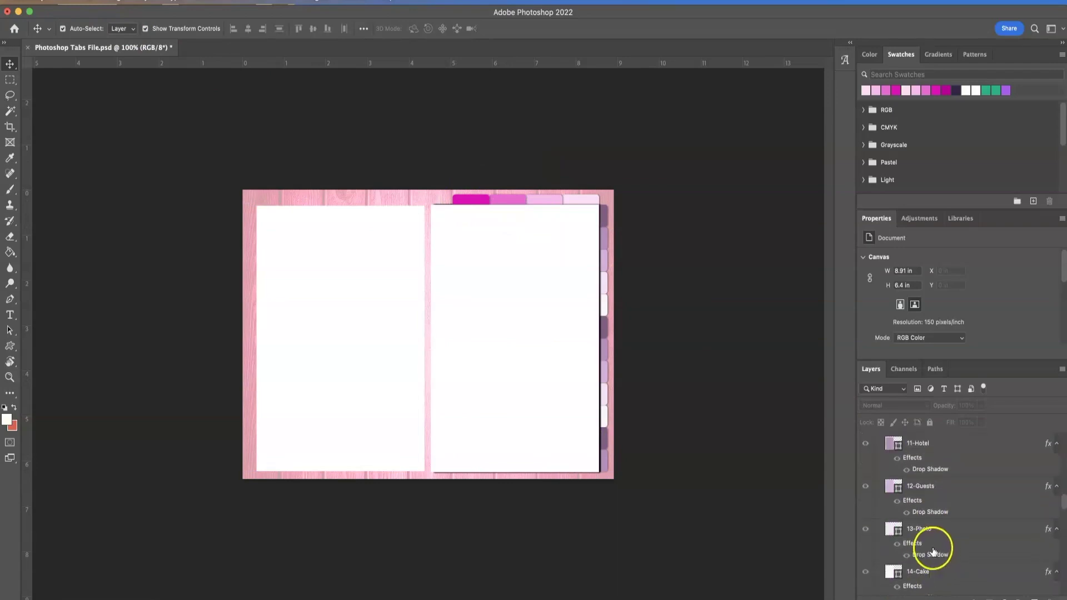
pyautogui.scroll(-5, 934, 551)
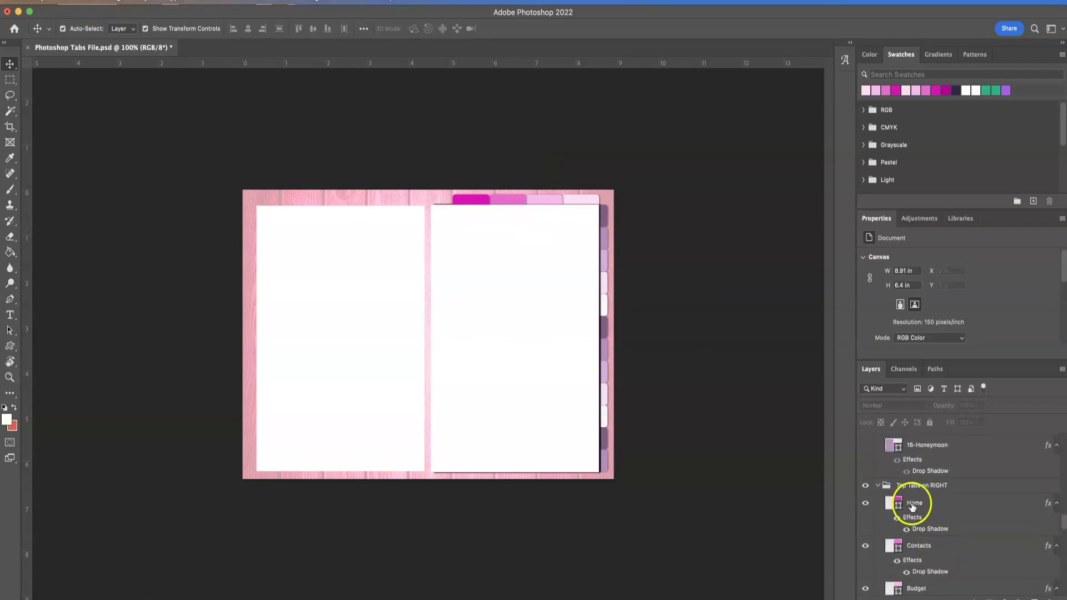
pyautogui.click(77, 12)
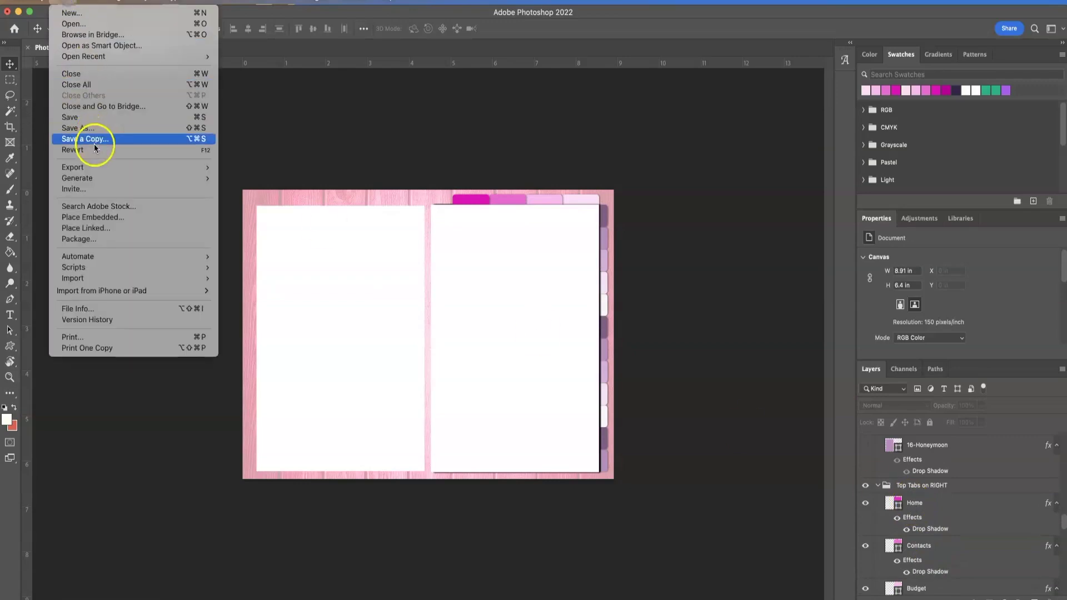
pyautogui.moveTo(148, 166)
pyautogui.click(358, 217)
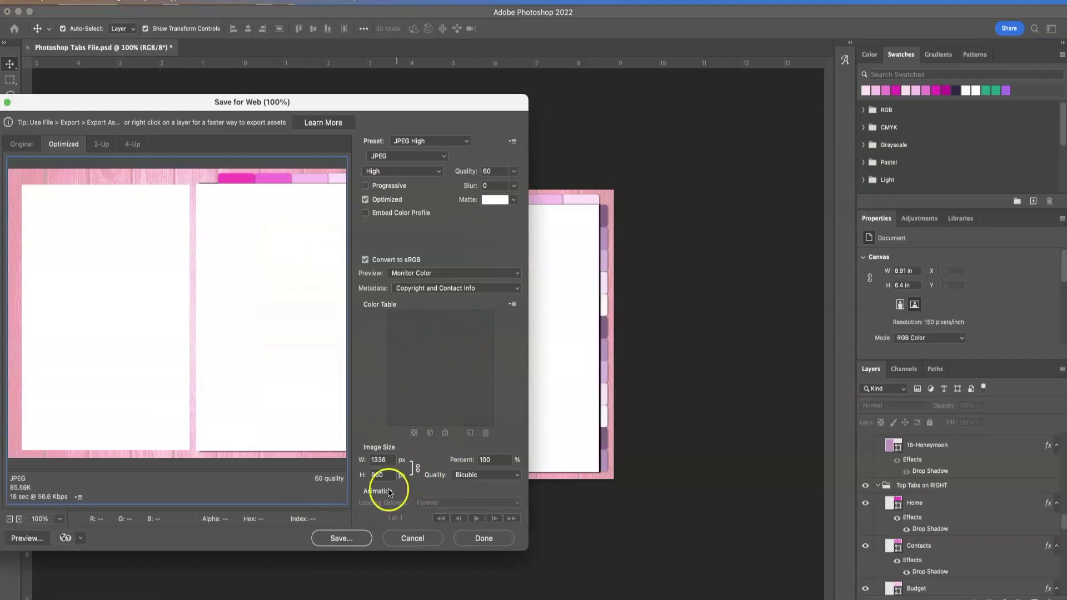
pyautogui.click(366, 539)
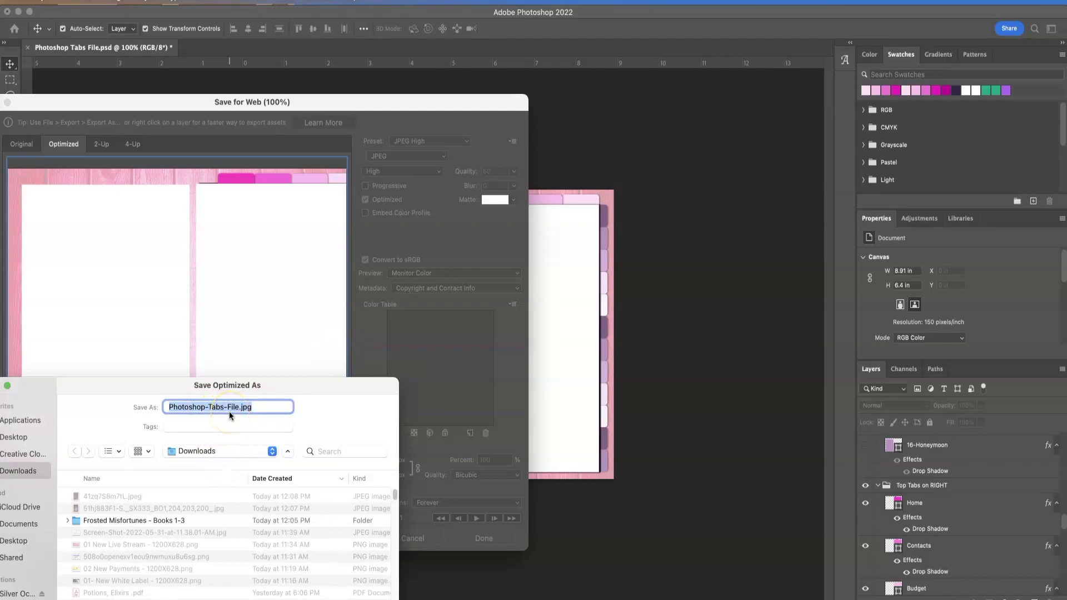
pyautogui.write('01 Home')
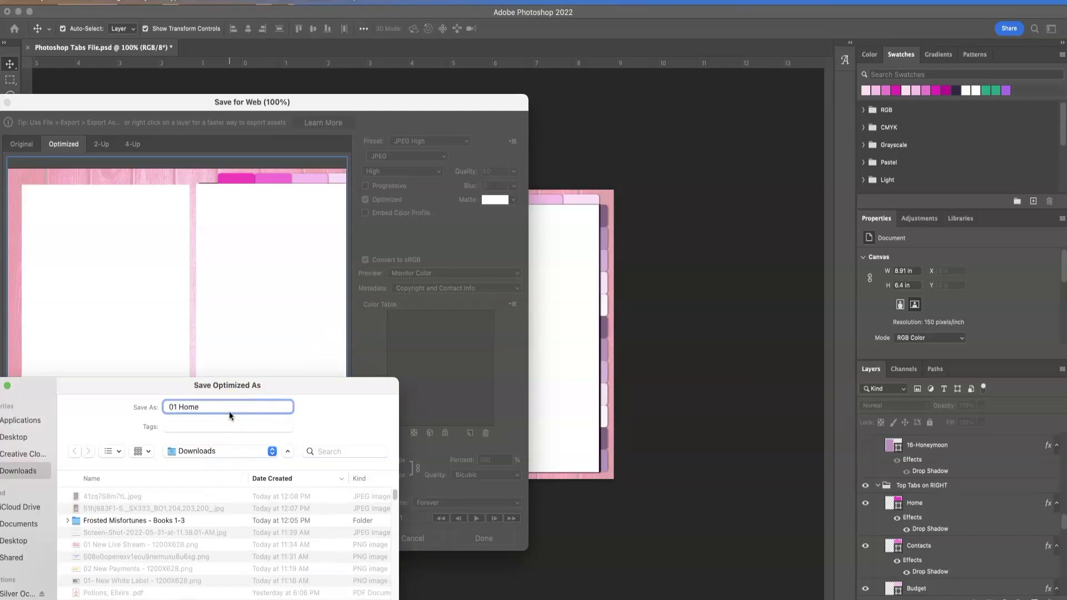
pyautogui.press('Return')
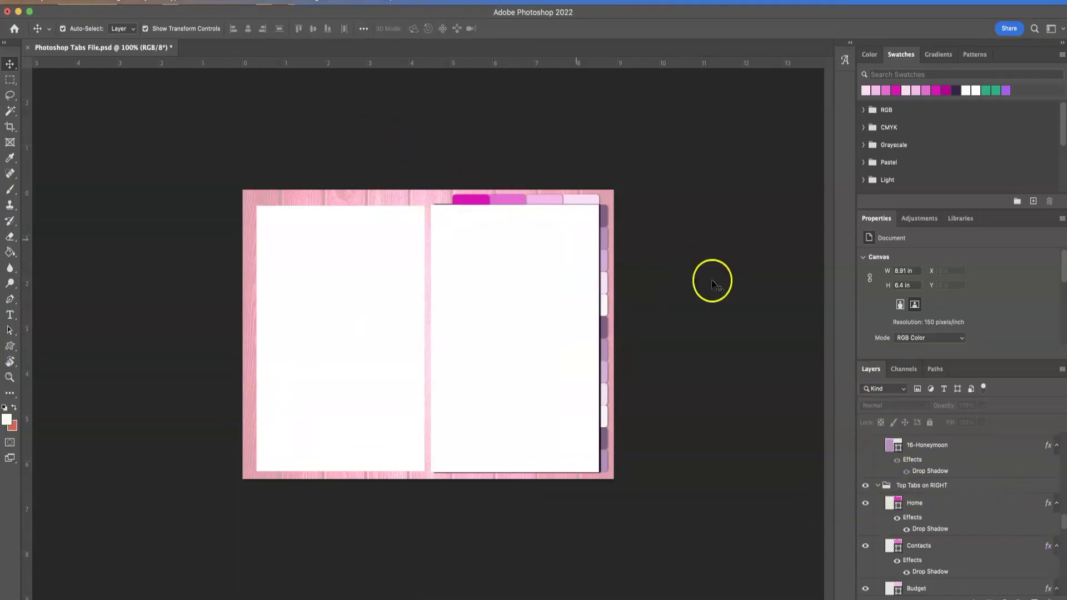
# Step: Hide the right page's Home top tab and show the Top Tabs on Left group with only its Home tab visible
pyautogui.scroll(-1, 990, 514)
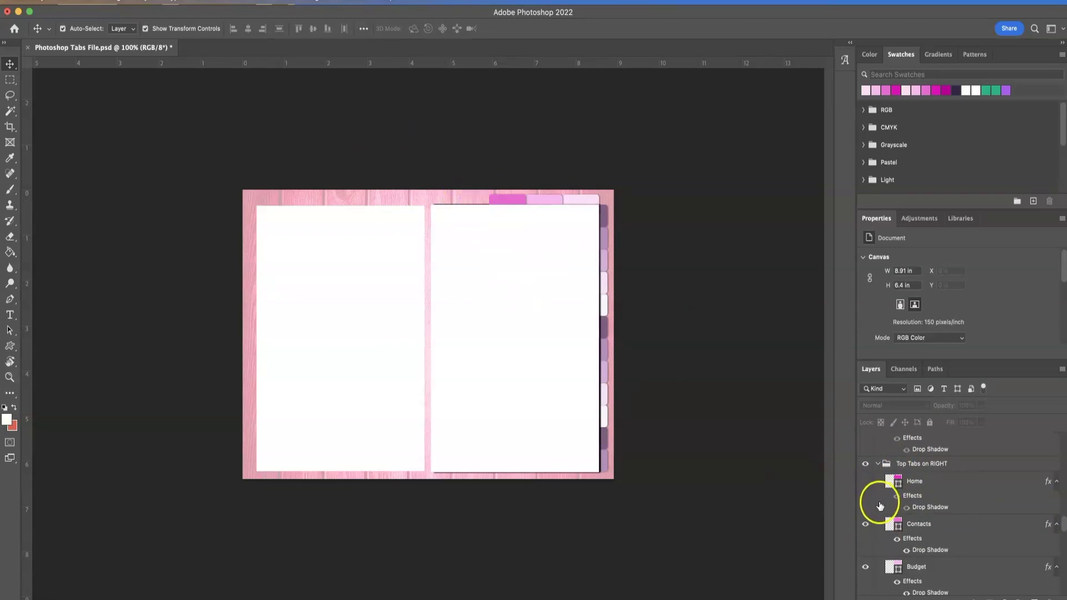
pyautogui.scroll(15, 880, 505)
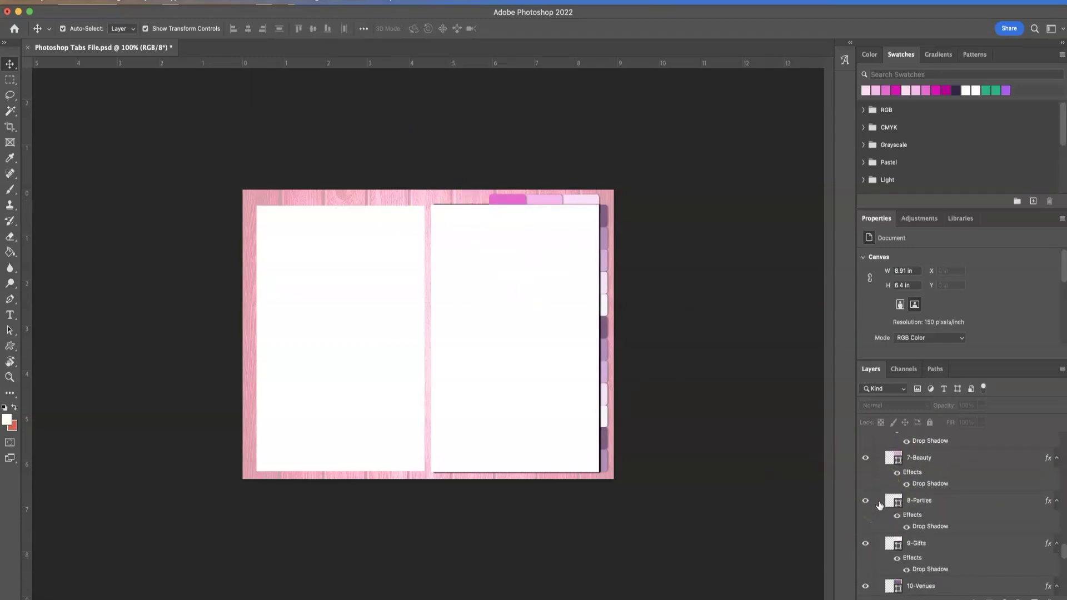
pyautogui.scroll(5, 880, 505)
pyautogui.scroll(-10, 886, 504)
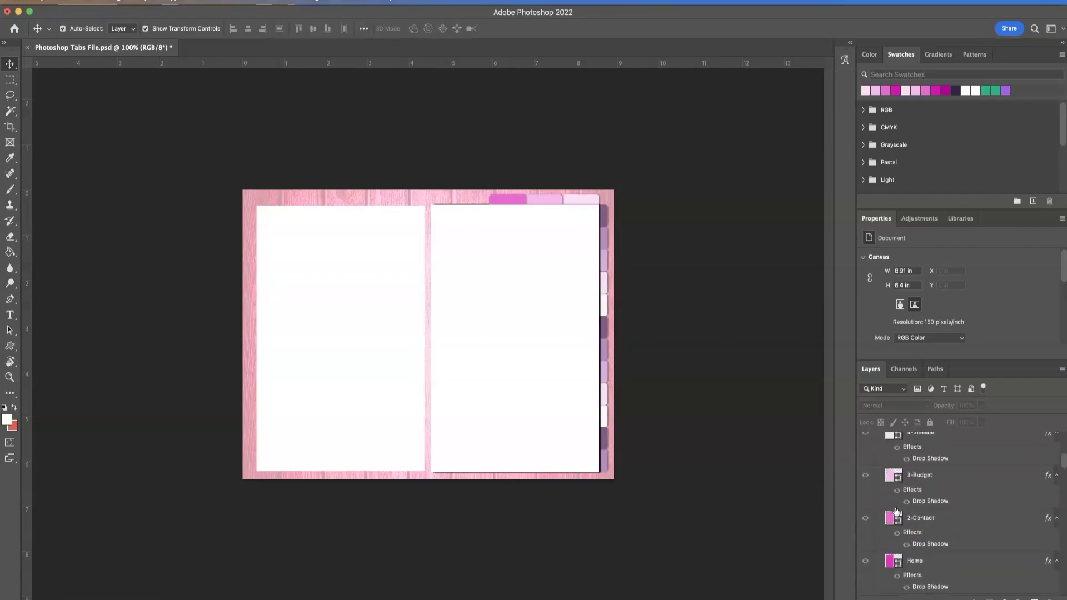
pyautogui.scroll(-5, 896, 511)
pyautogui.scroll(-3, 896, 508)
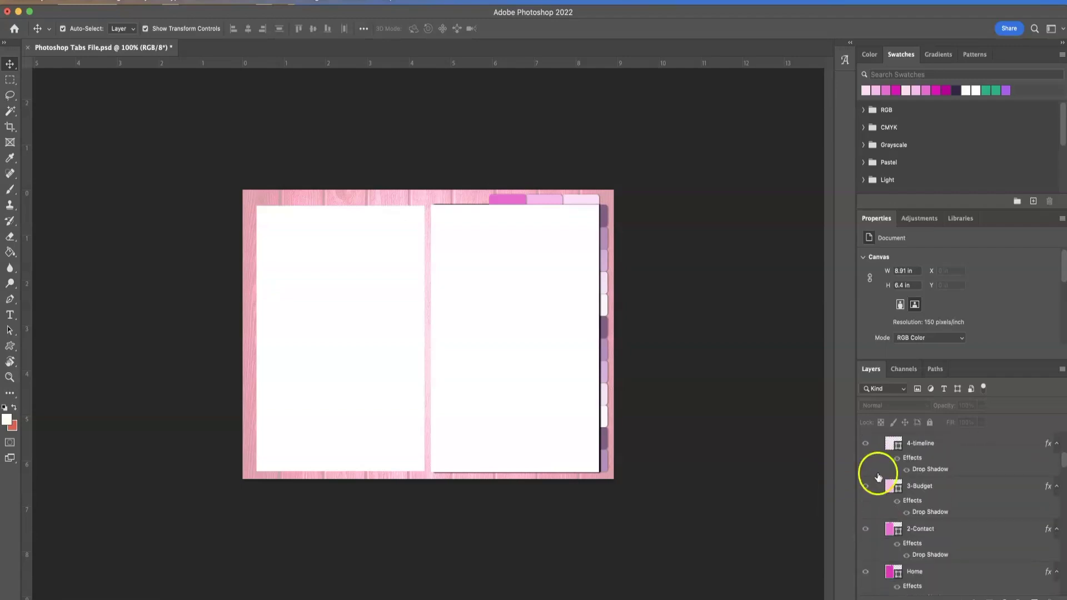
pyautogui.click(866, 466)
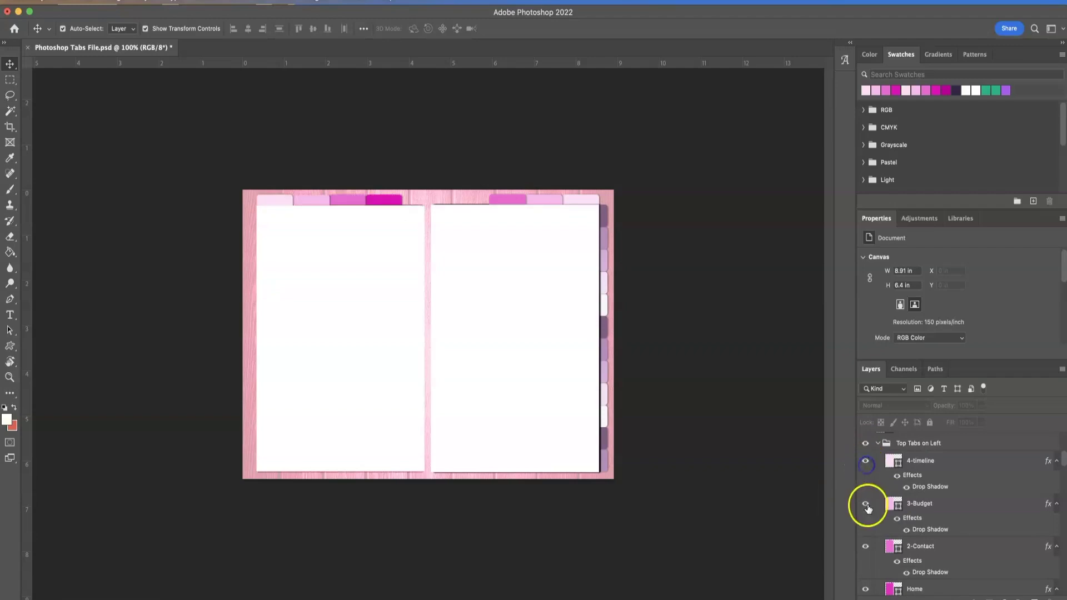
pyautogui.click(865, 460)
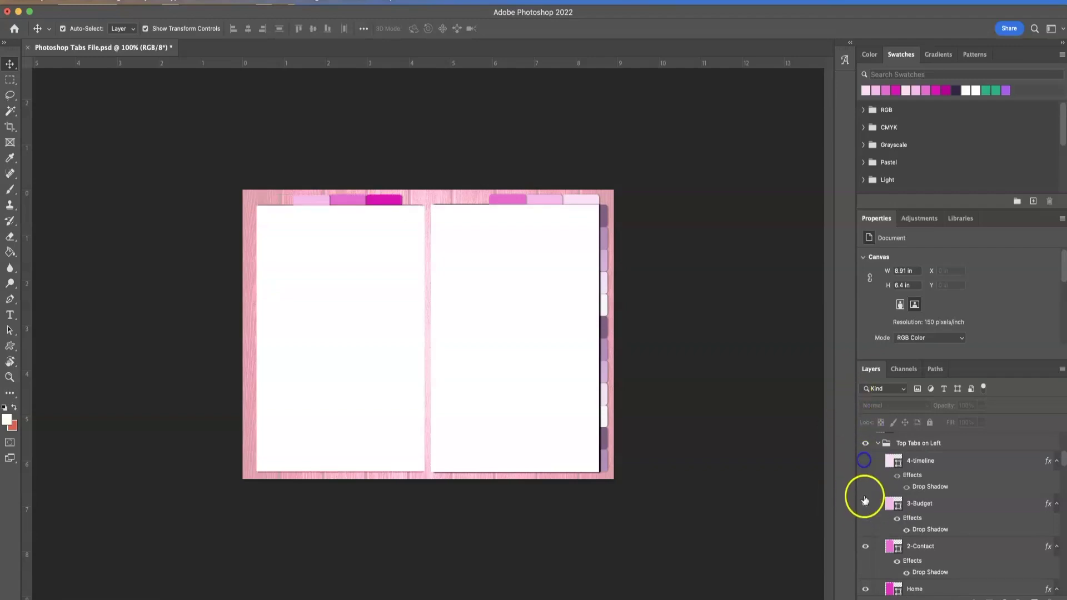
pyautogui.click(865, 503)
pyautogui.click(865, 546)
pyautogui.scroll(-3, 911, 572)
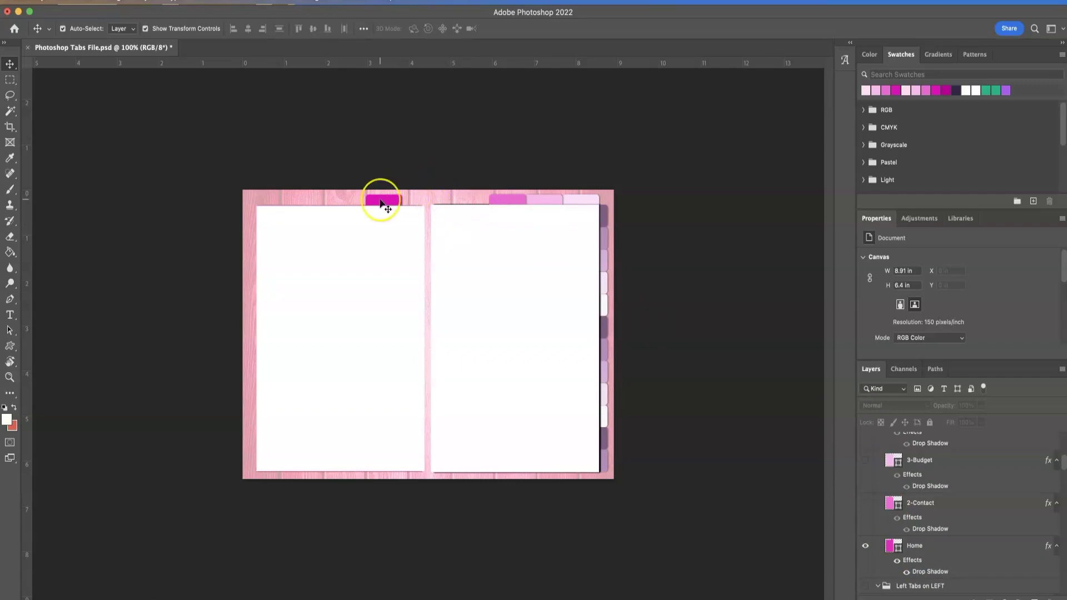
pyautogui.click(506, 201)
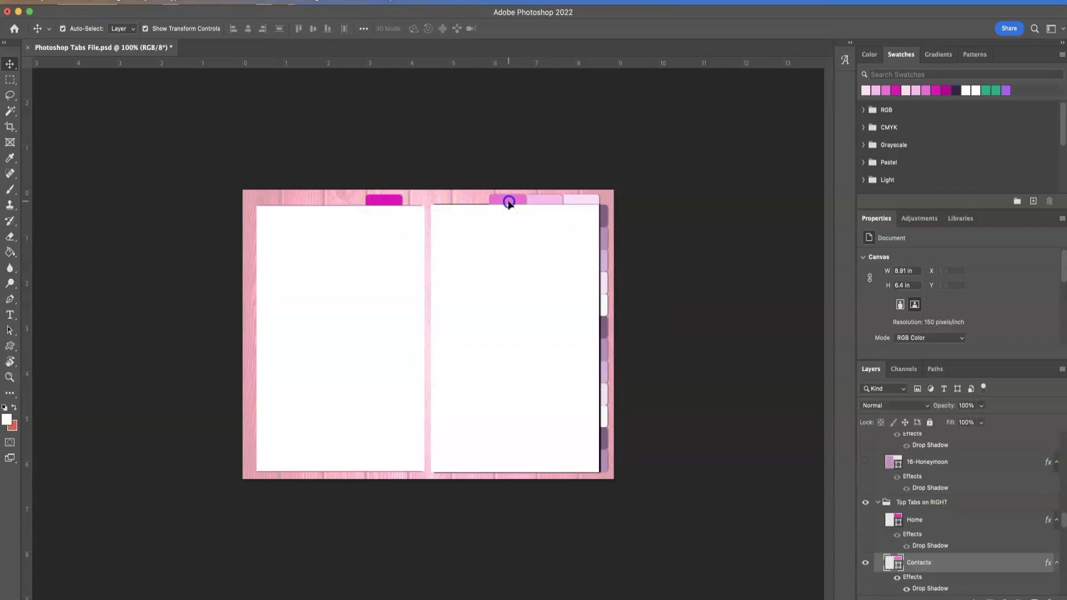
pyautogui.click(726, 331)
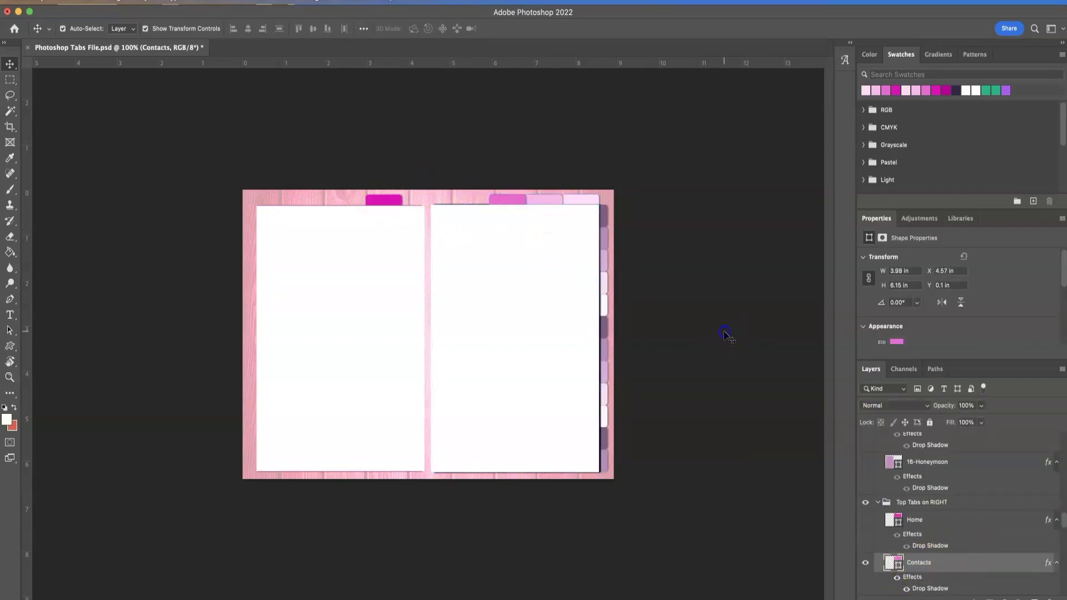
# Step: Export the page with Save for Web as a high-quality JPEG named 02 Contacts in the Downloads folder
pyautogui.click(57, 3)
pyautogui.moveTo(123, 167)
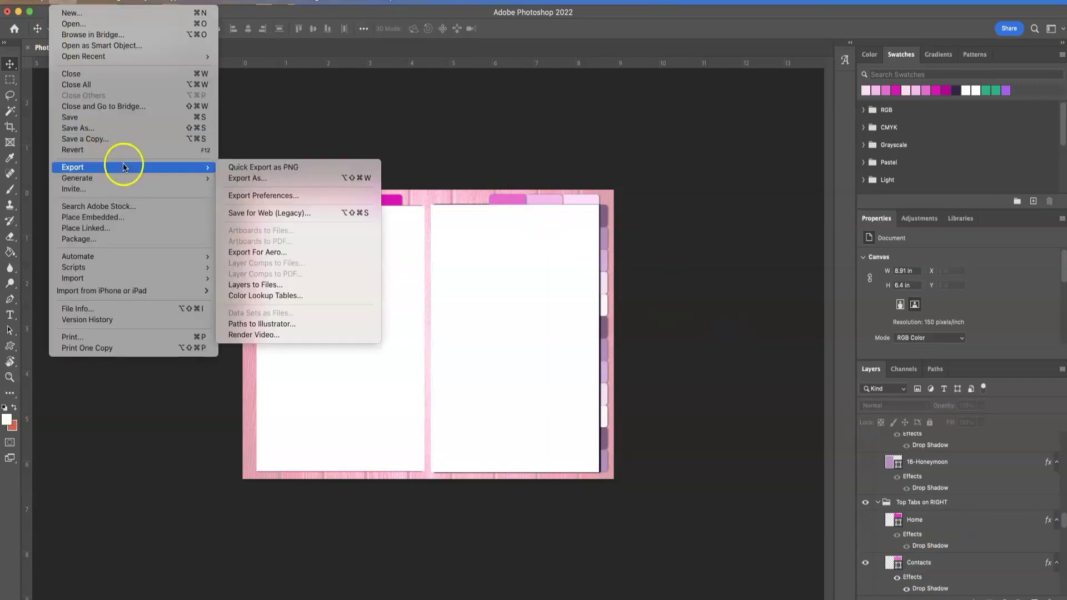
pyautogui.click(278, 213)
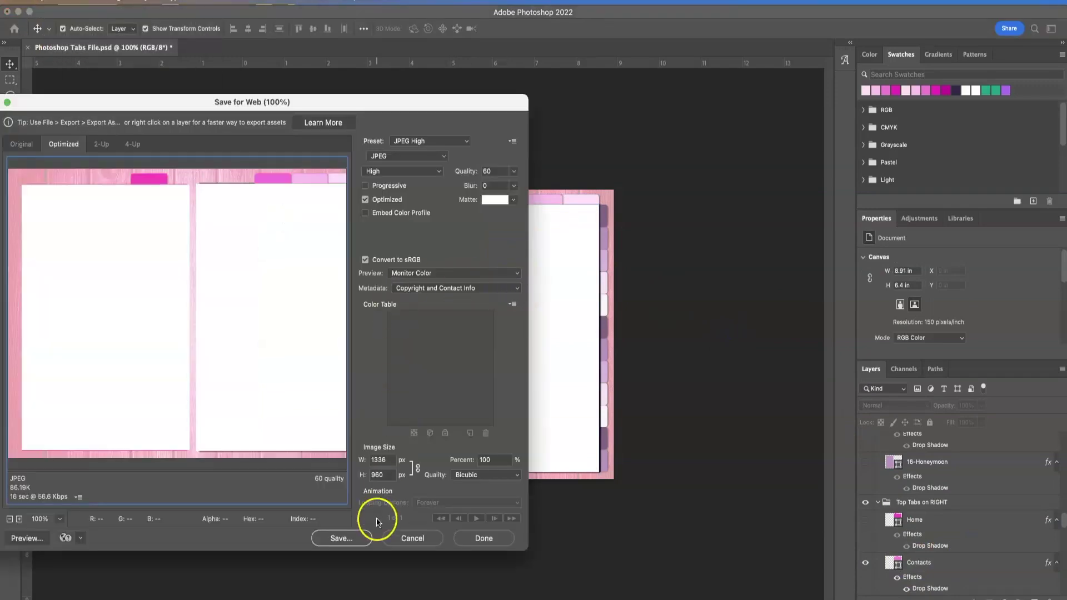
pyautogui.click(350, 538)
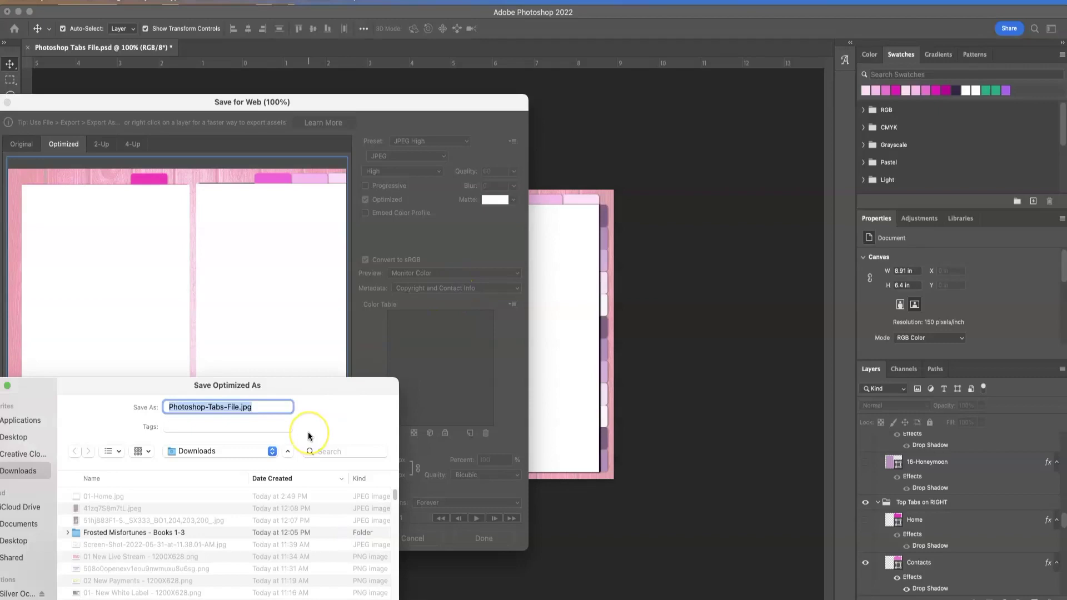
pyautogui.write('02 Cont')
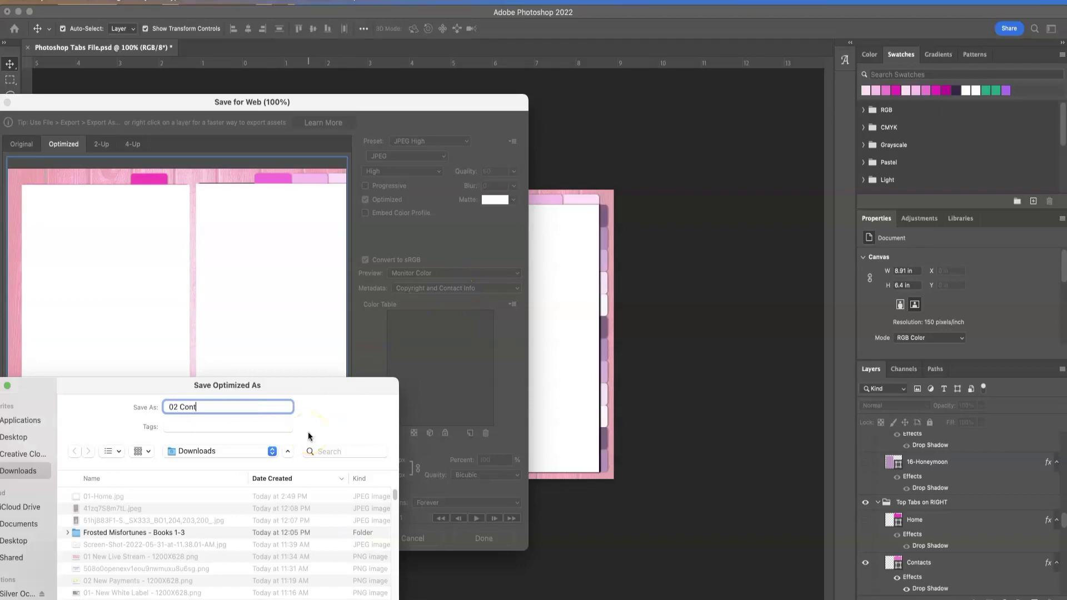
pyautogui.write('acts')
pyautogui.press('Return')
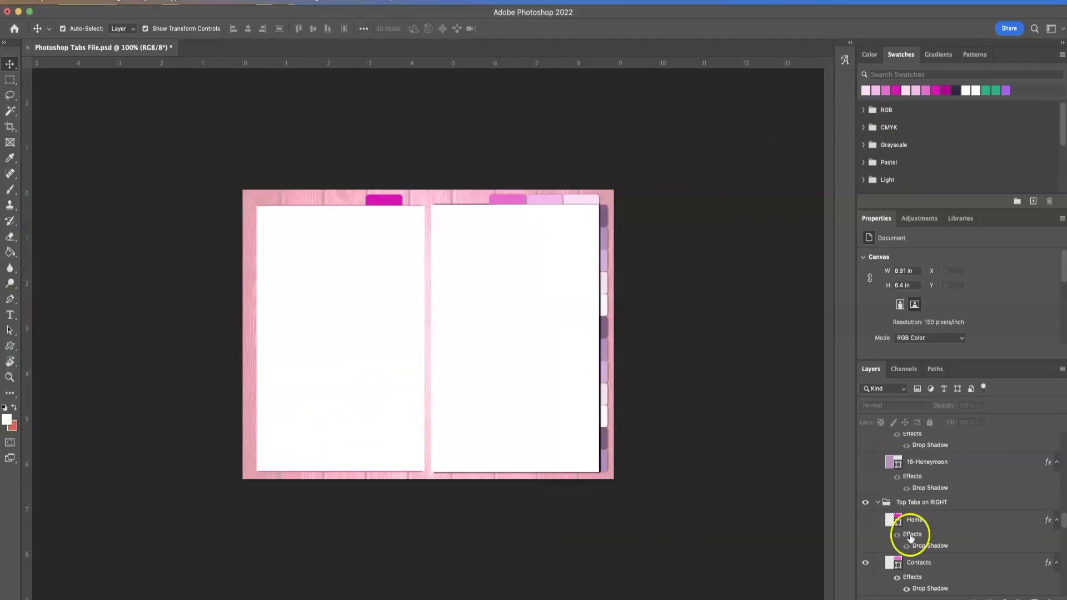
# Step: Hide the Contacts tab in Top Tabs on RIGHT and show the 2-Contact tab in Top Tabs on Left
pyautogui.click(862, 566)
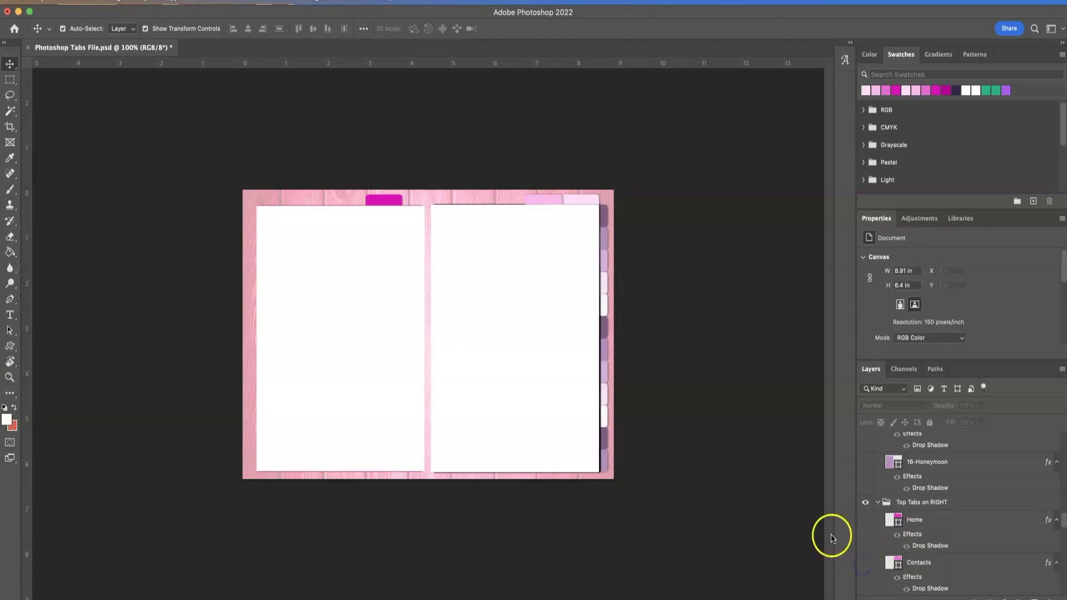
pyautogui.scroll(2, 888, 500)
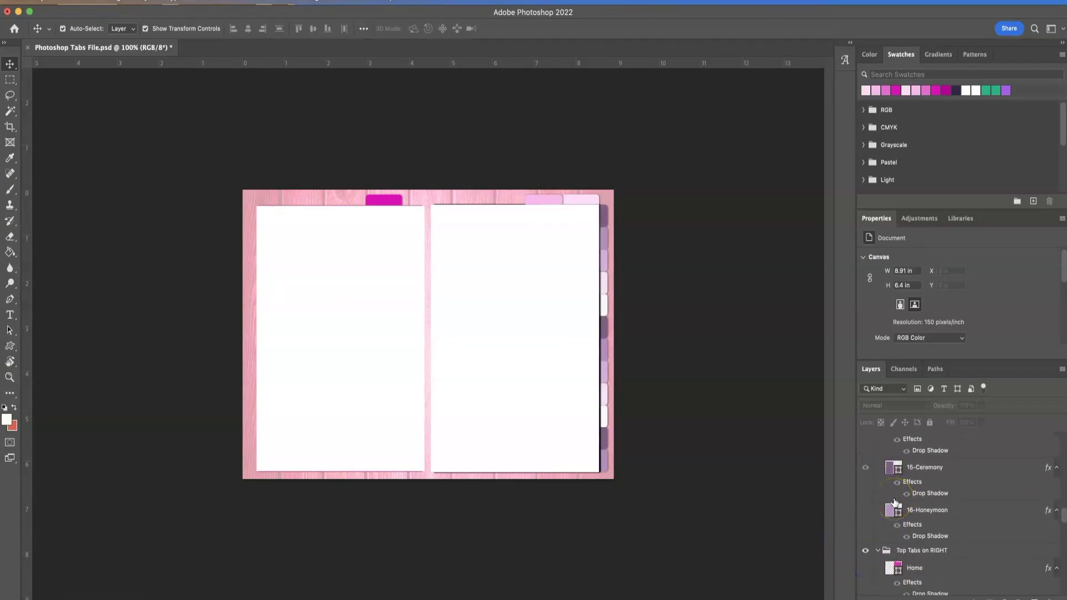
pyautogui.scroll(-4, 917, 539)
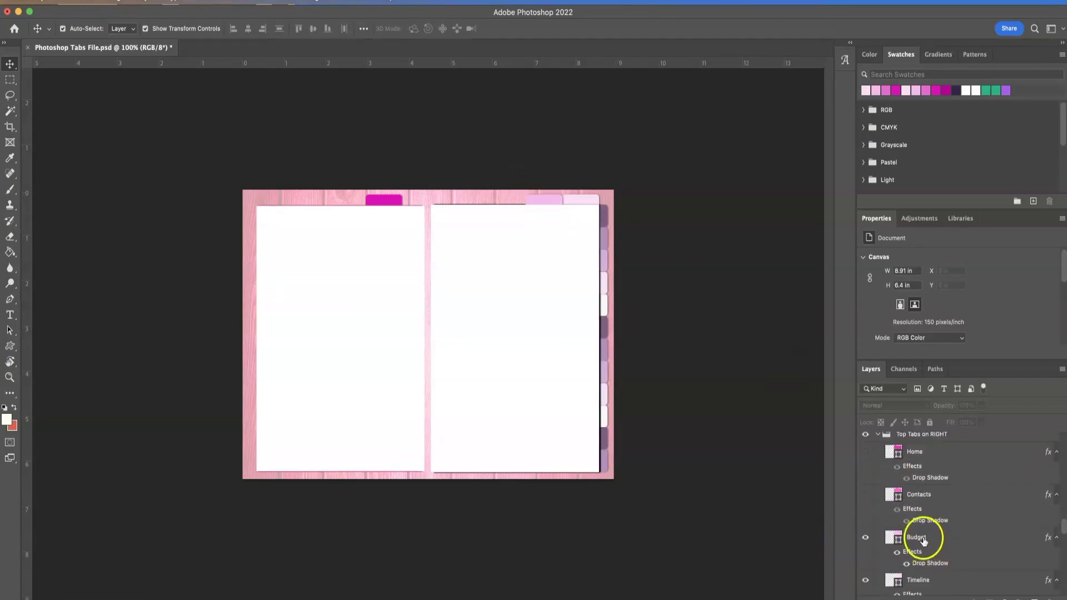
pyautogui.click(866, 495)
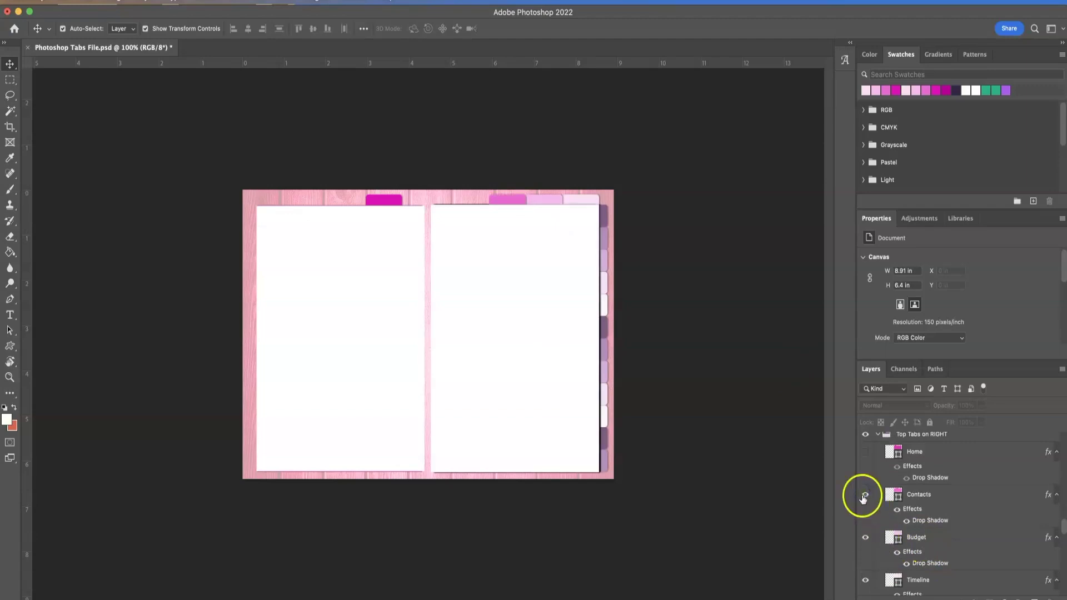
pyautogui.scroll(-6, 917, 536)
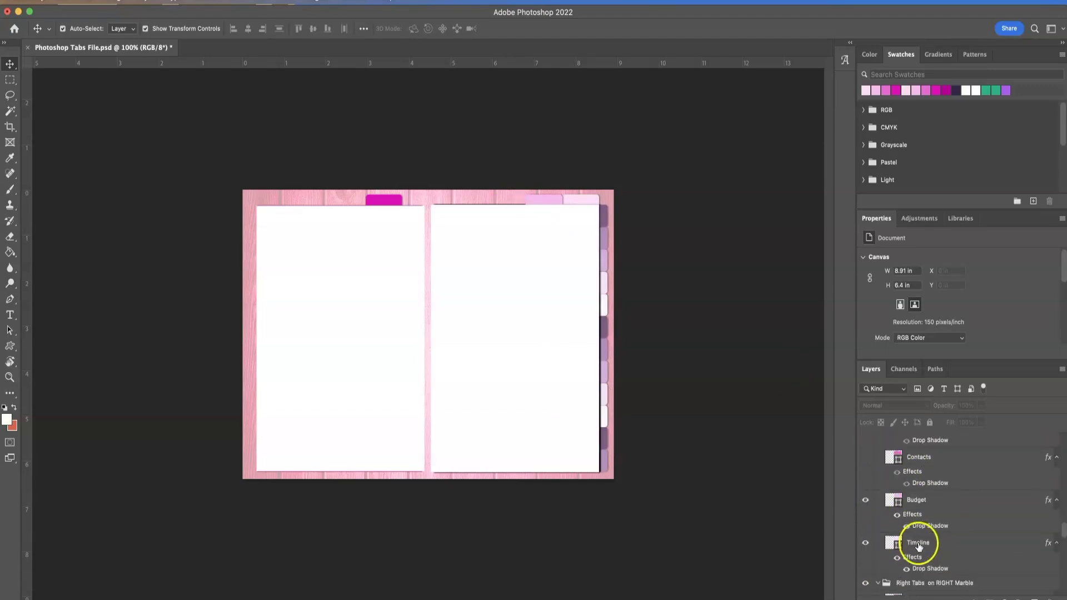
pyautogui.scroll(6, 919, 548)
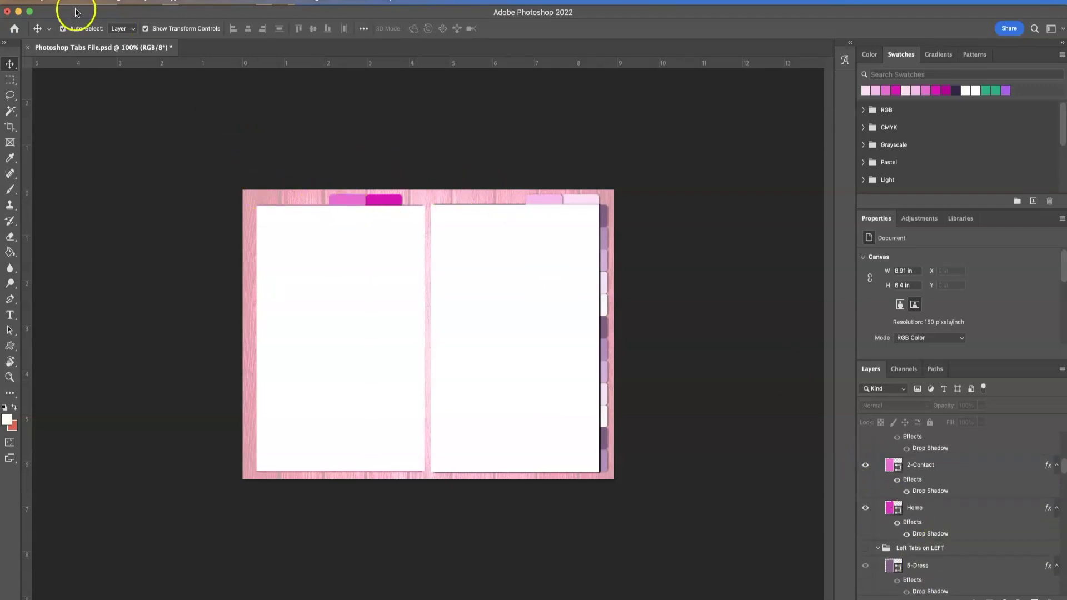
pyautogui.scroll(1, 896, 505)
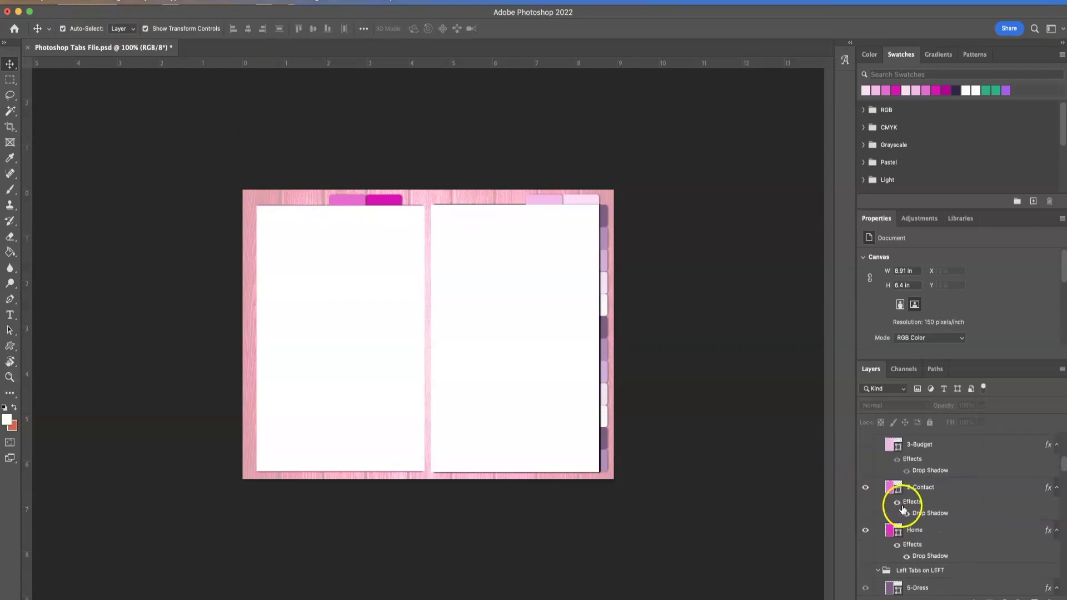
# Step: Export the page with Save for Web as a high-quality JPEG named 03 Budget in the Downloads folder
pyautogui.click(63, 1)
pyautogui.moveTo(178, 167)
pyautogui.click(292, 214)
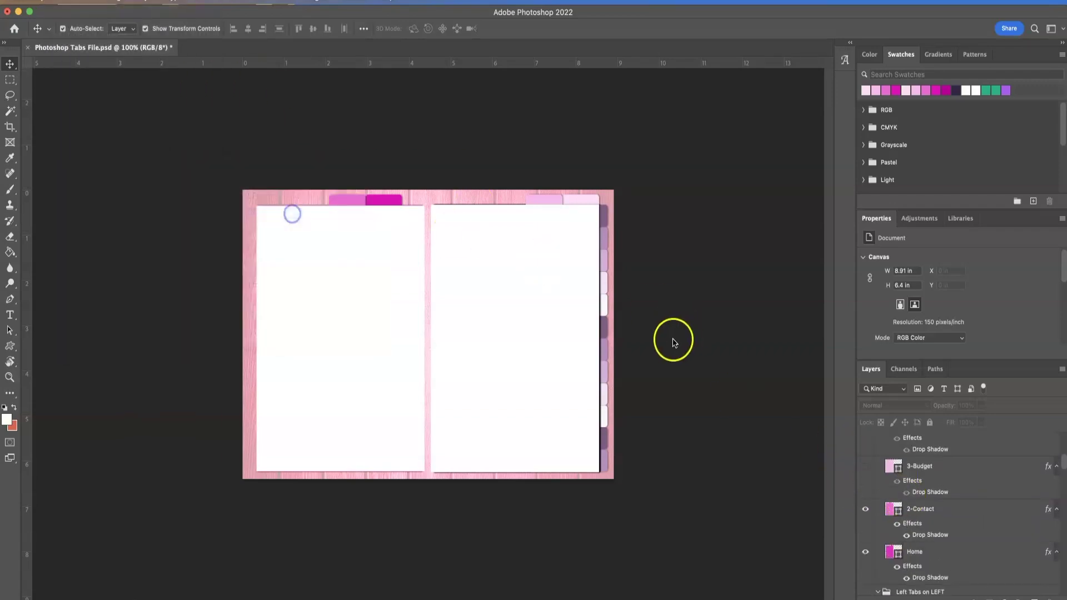
pyautogui.click(341, 538)
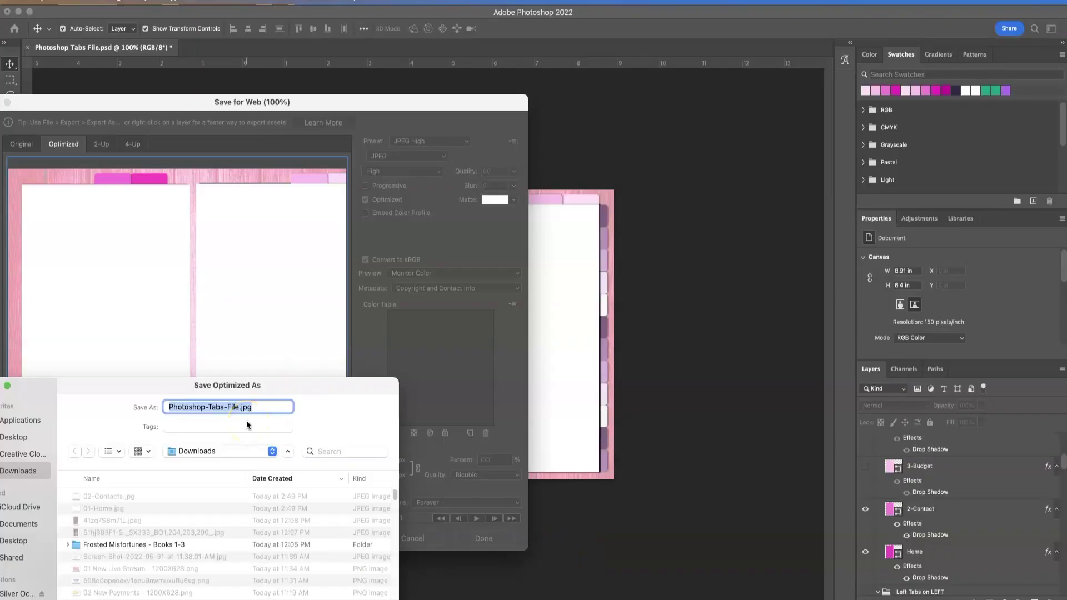
pyautogui.write('03 Budget')
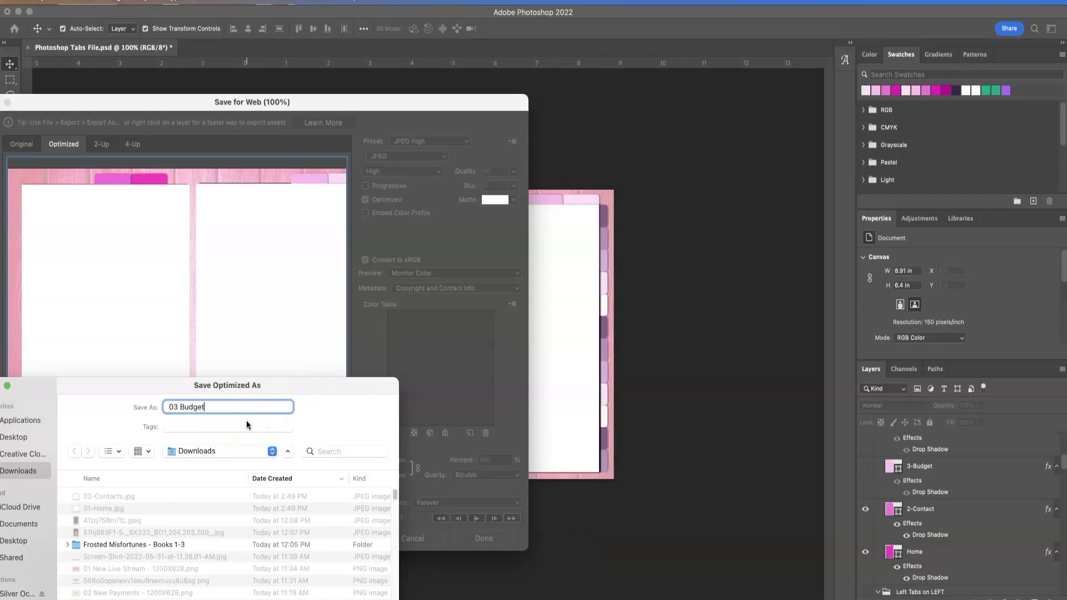
pyautogui.press('Return')
# Step: Switch to InDesign and look over page 2 of the Wedding Planner Digital Violet document
pyautogui.click(519, 527)
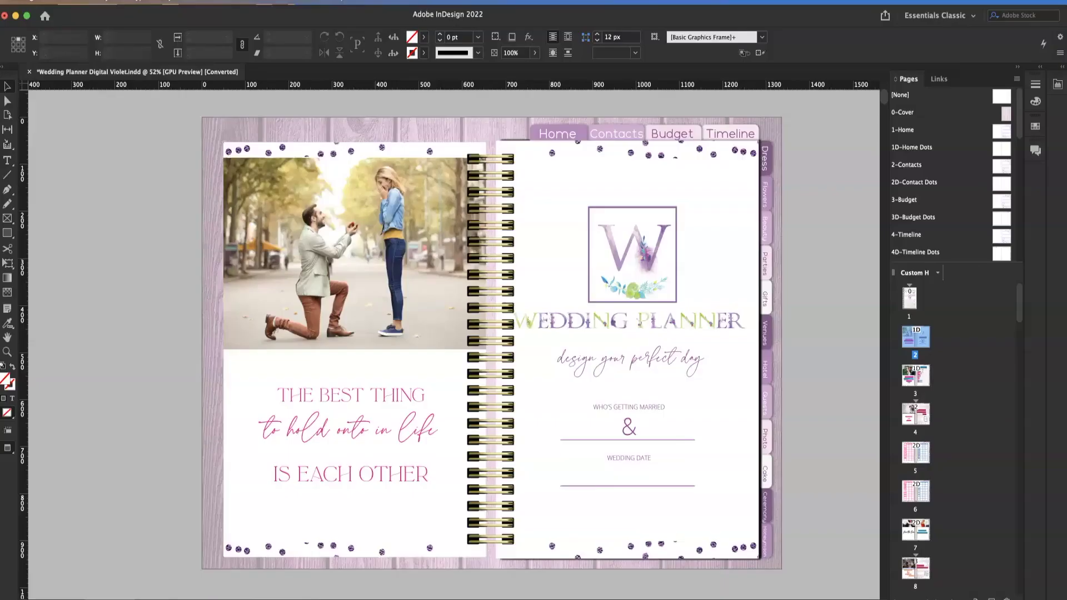
pyautogui.scroll(3, 565, 577)
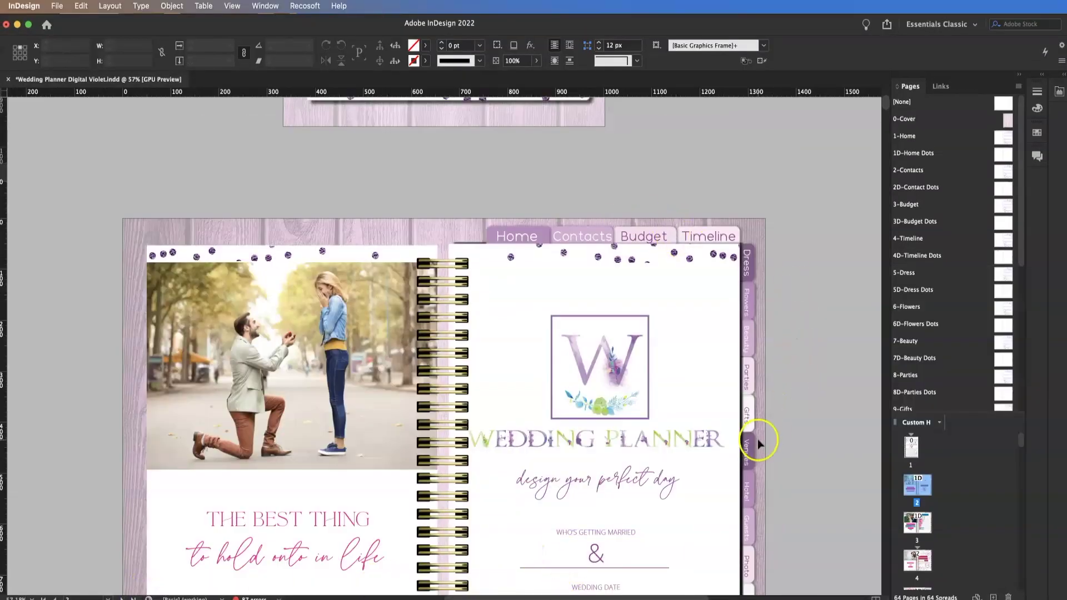
pyautogui.scroll(-4, 758, 439)
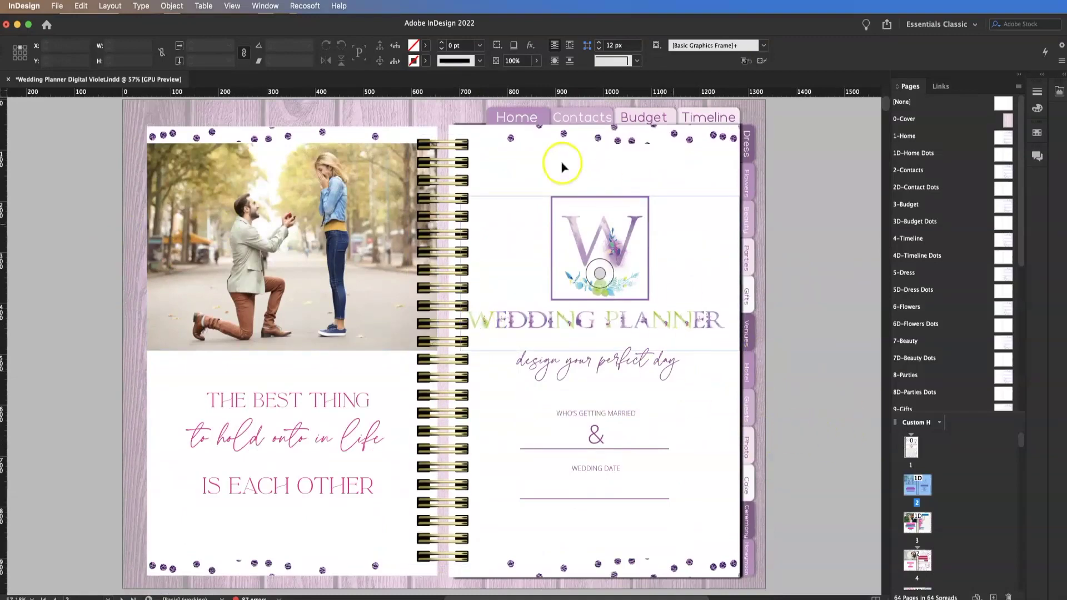
pyautogui.scroll(1, 764, 343)
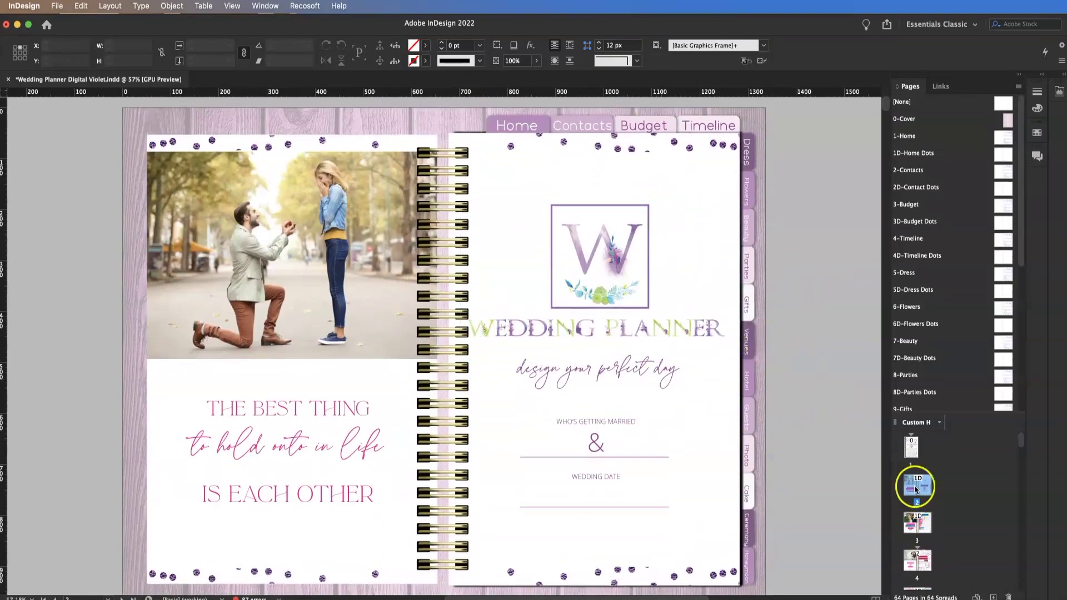
pyautogui.moveTo(916, 487); pyautogui.dragTo(916, 488)
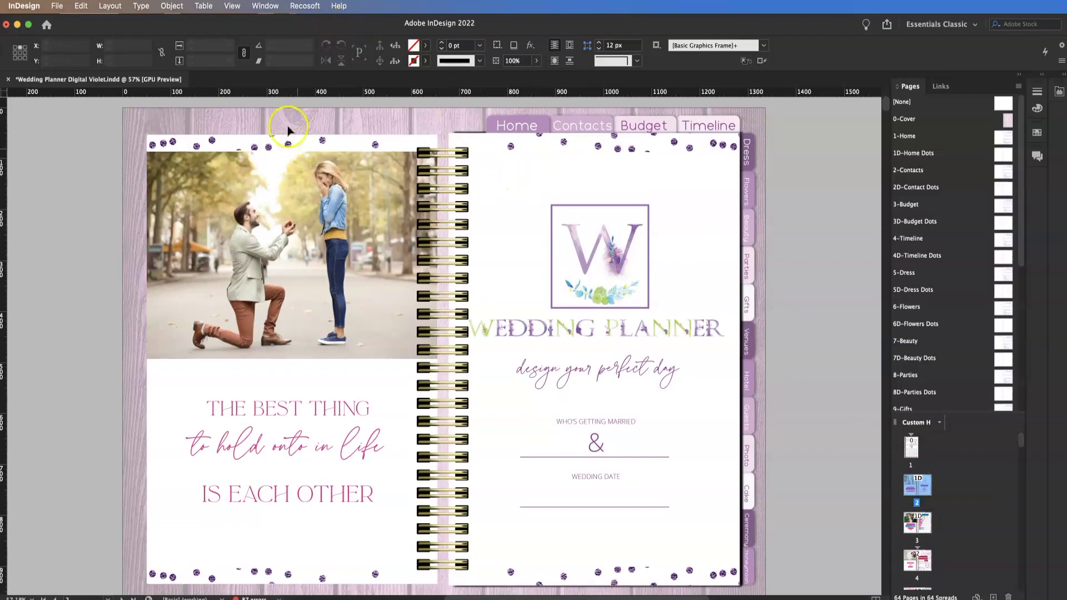
# Step: Check that the Pages panel is enabled and reorder it to sit after the Links panel
pyautogui.click(272, 7)
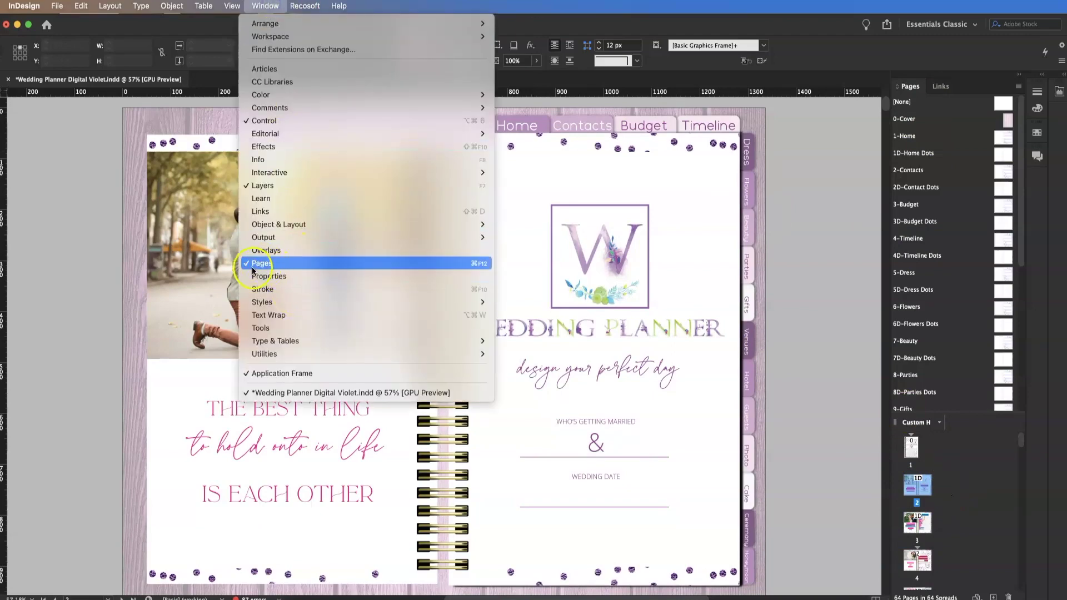
pyautogui.click(790, 255)
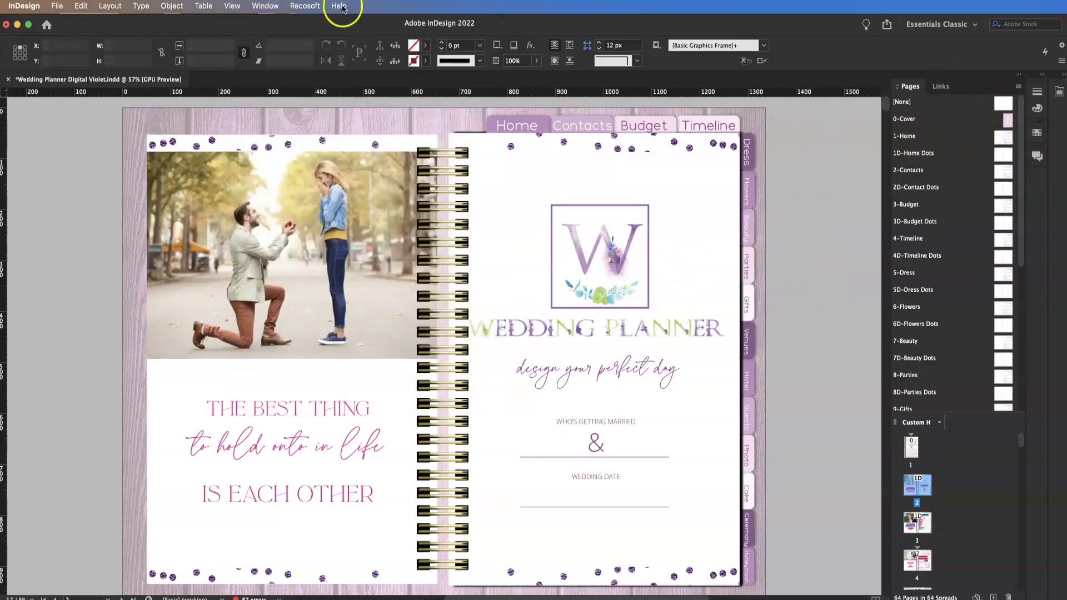
pyautogui.click(904, 102)
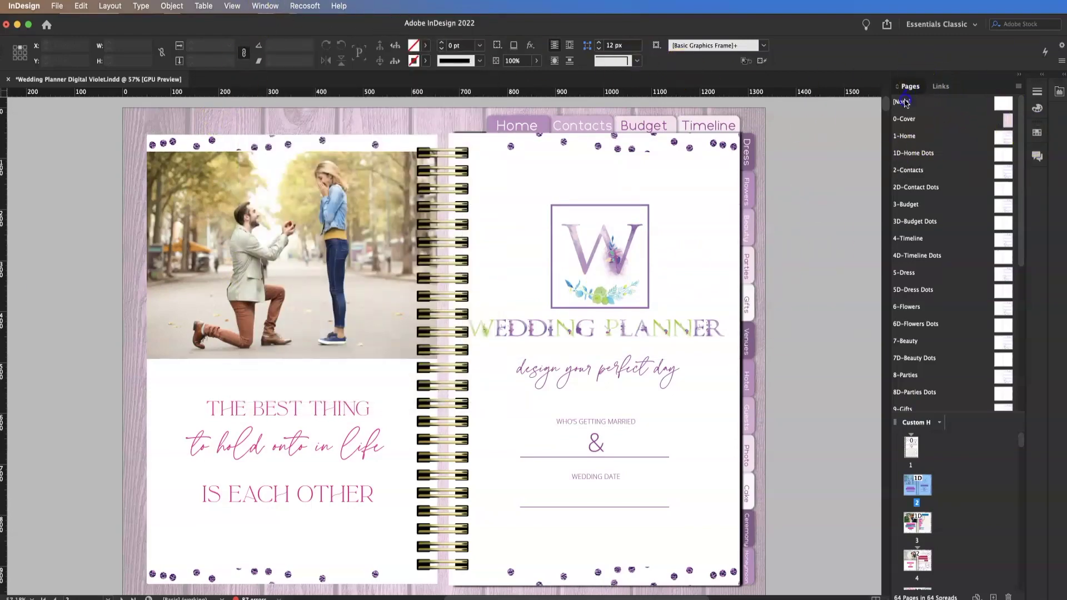
pyautogui.moveTo(905, 102); pyautogui.dragTo(955, 95)
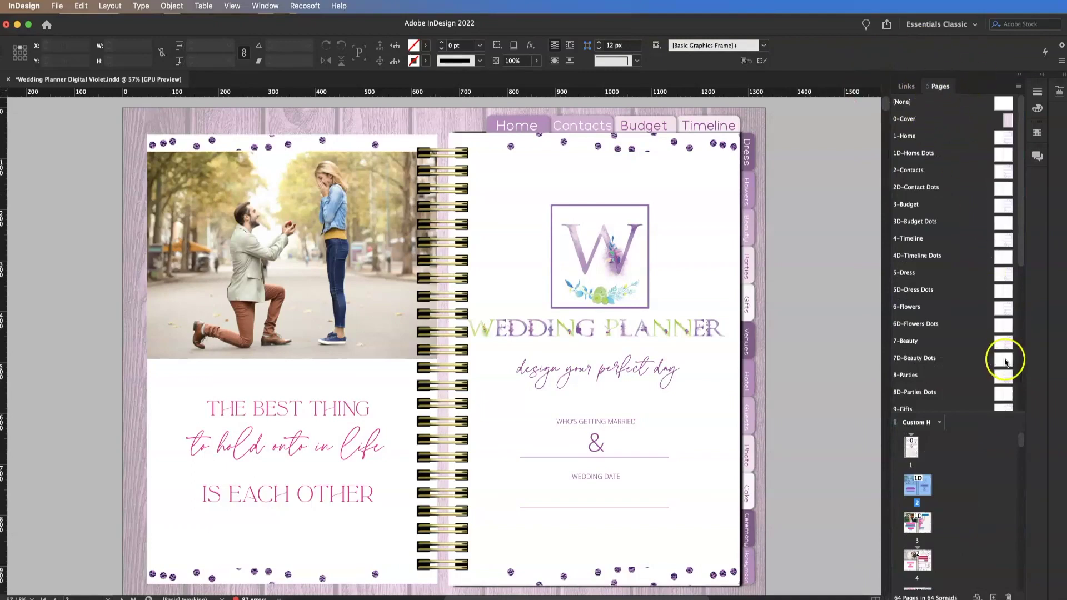
# Step: Open the 1D-Home Dots parent page used by page 2
pyautogui.moveTo(919, 488); pyautogui.dragTo(919, 488)
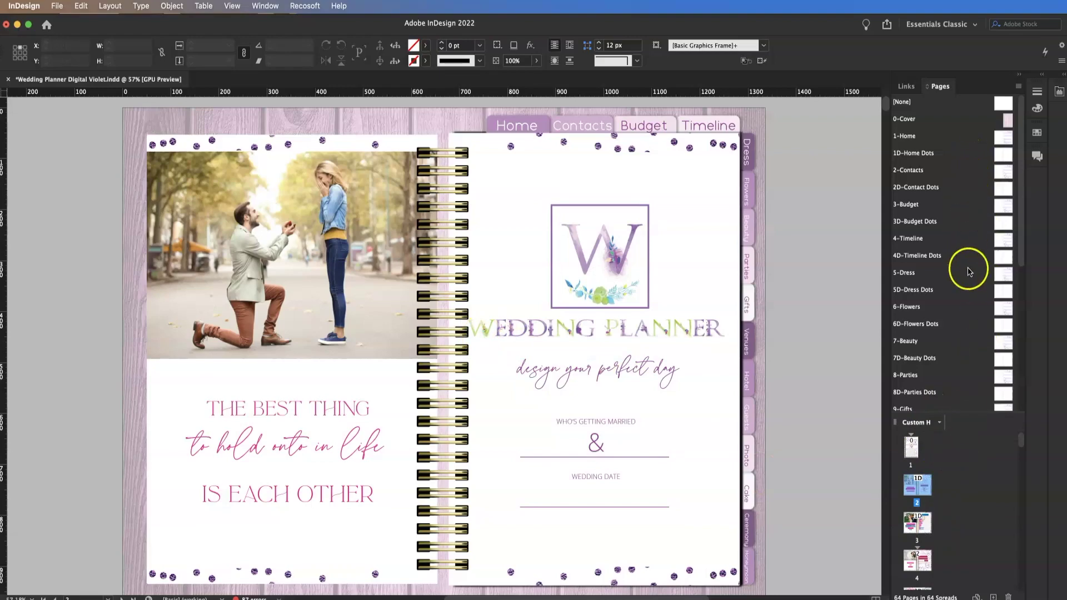
pyautogui.doubleClick(922, 153)
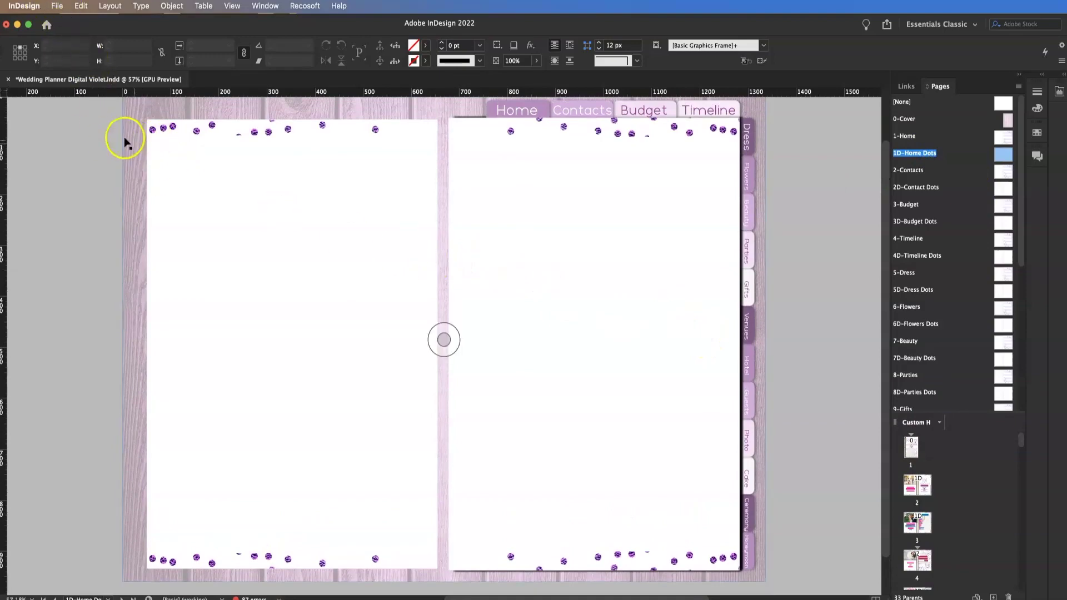
# Step: Replace the full-spread background image on the 1D-Home Dots parent page with 01-Home.jpg from the Downloads folder
pyautogui.click(129, 147)
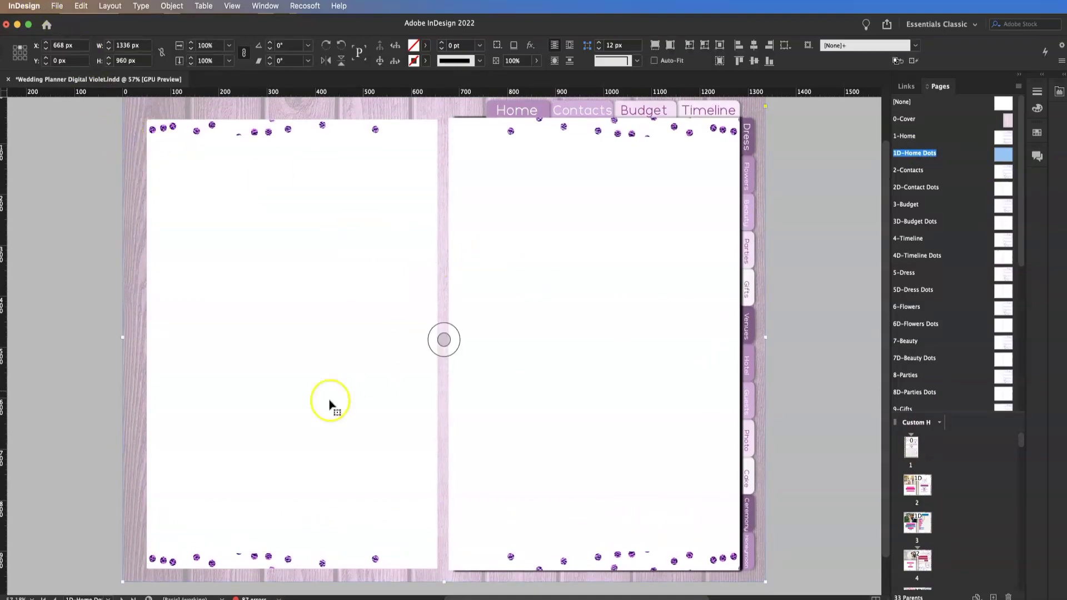
pyautogui.click(56, 6)
pyautogui.click(95, 190)
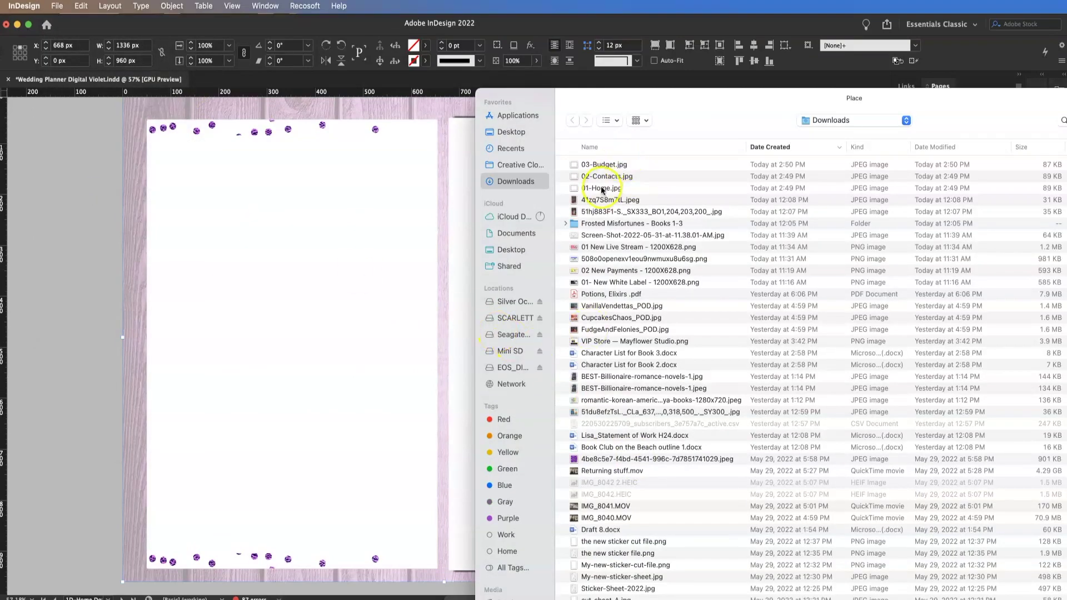
pyautogui.doubleClick(603, 189)
pyautogui.moveTo(512, 109); pyautogui.dragTo(735, 123)
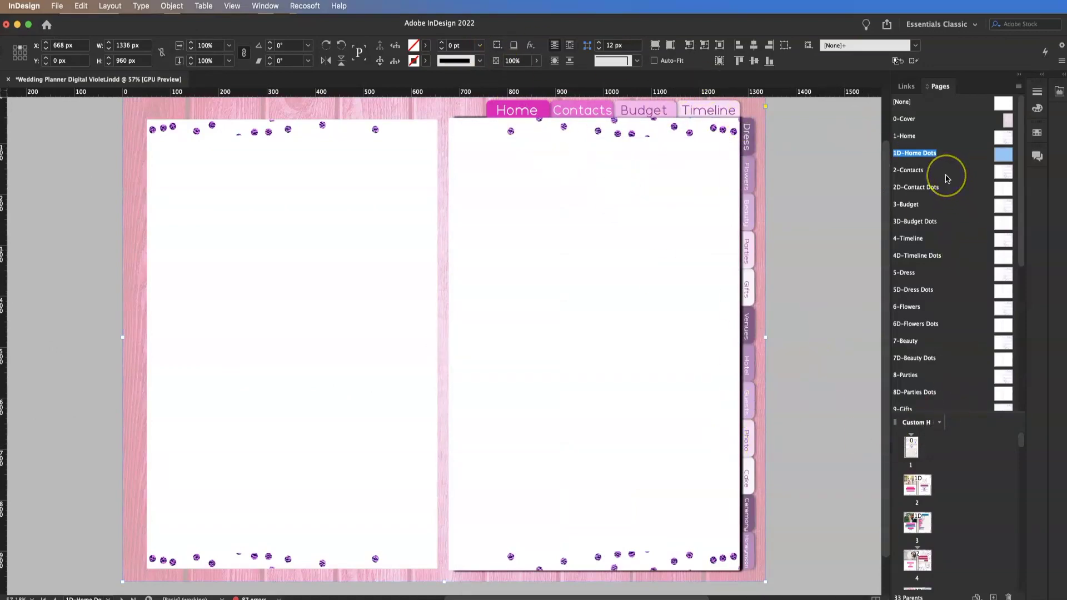
# Step: Check document pages 2 to 5 to see which spreads use the new Home background and which still need replacing
pyautogui.moveTo(948, 179); pyautogui.dragTo(897, 560)
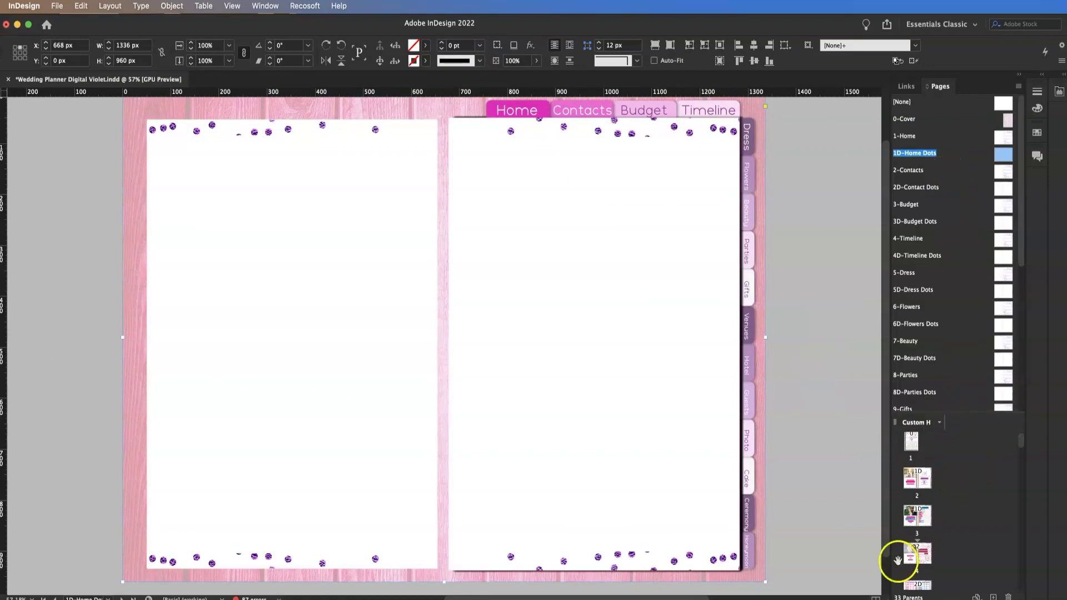
pyautogui.doubleClick(916, 477)
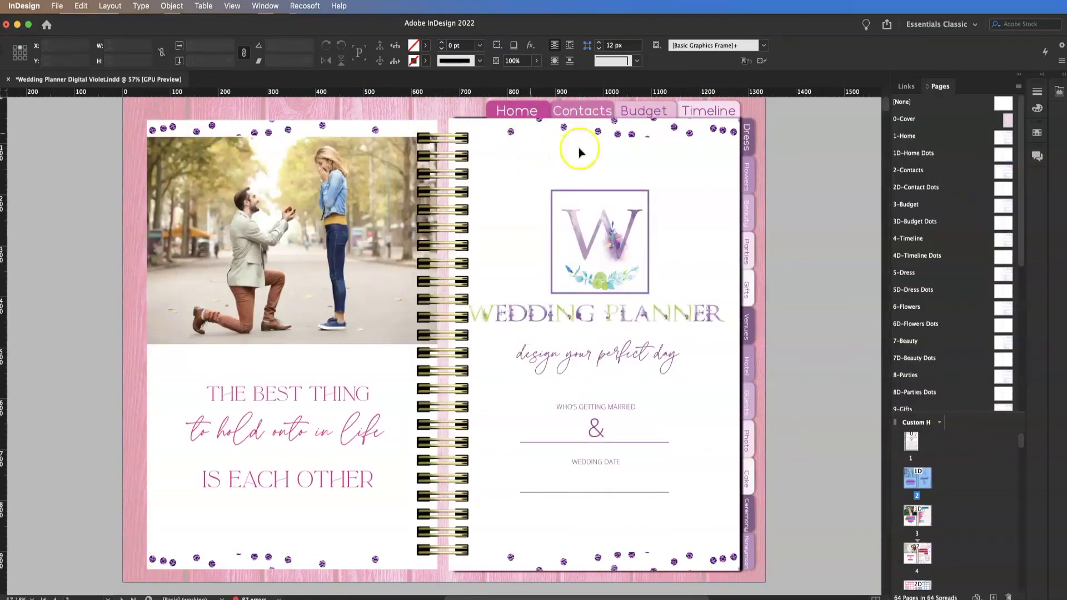
pyautogui.doubleClick(917, 515)
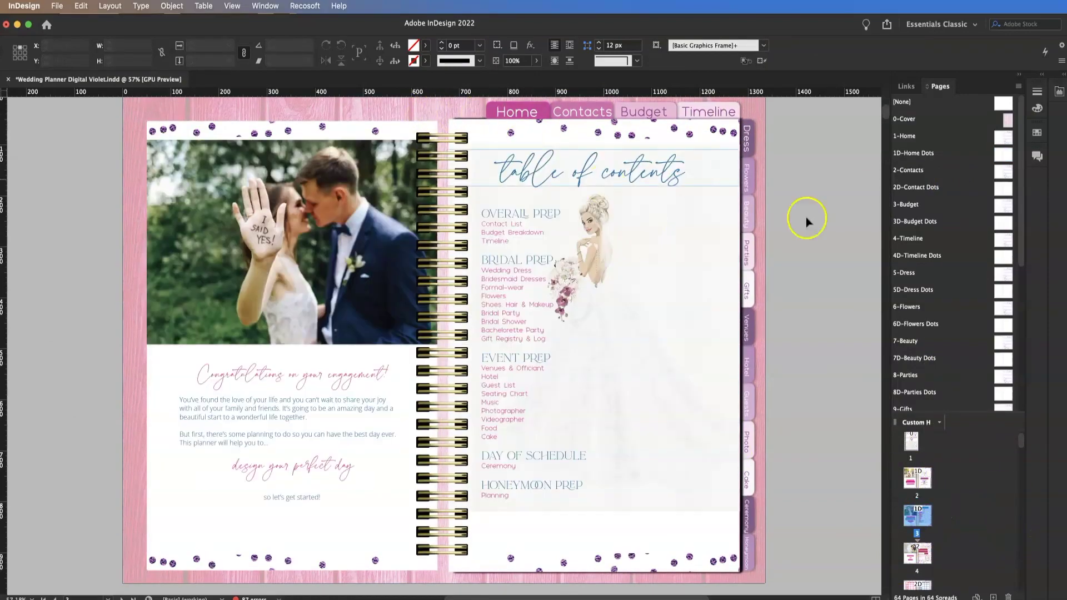
pyautogui.scroll(-3, 953, 538)
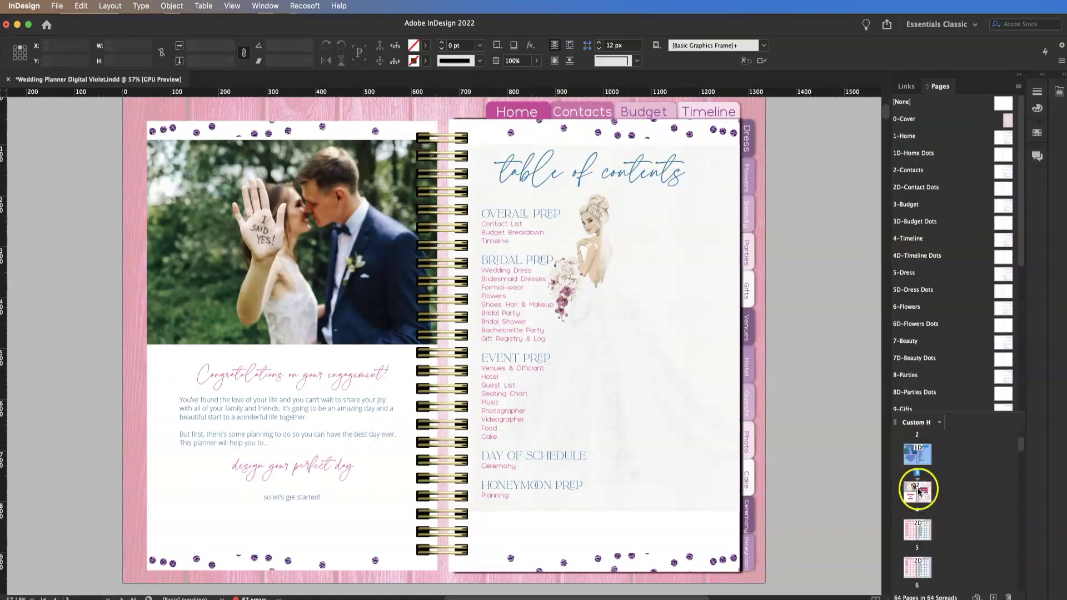
pyautogui.doubleClick(918, 491)
pyautogui.doubleClick(931, 535)
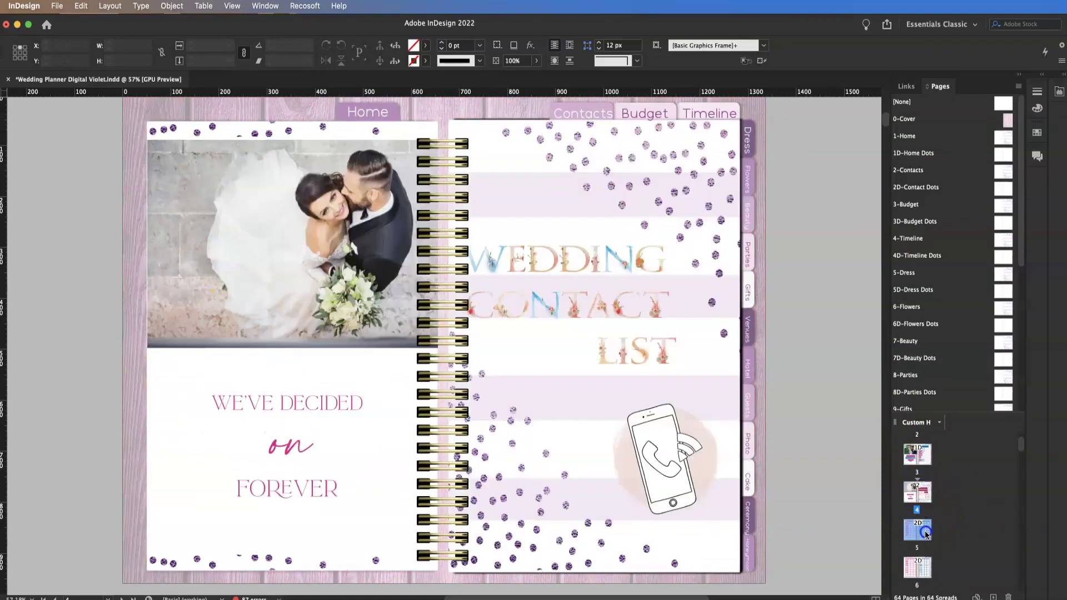
pyautogui.moveTo(941, 583); pyautogui.dragTo(914, 527)
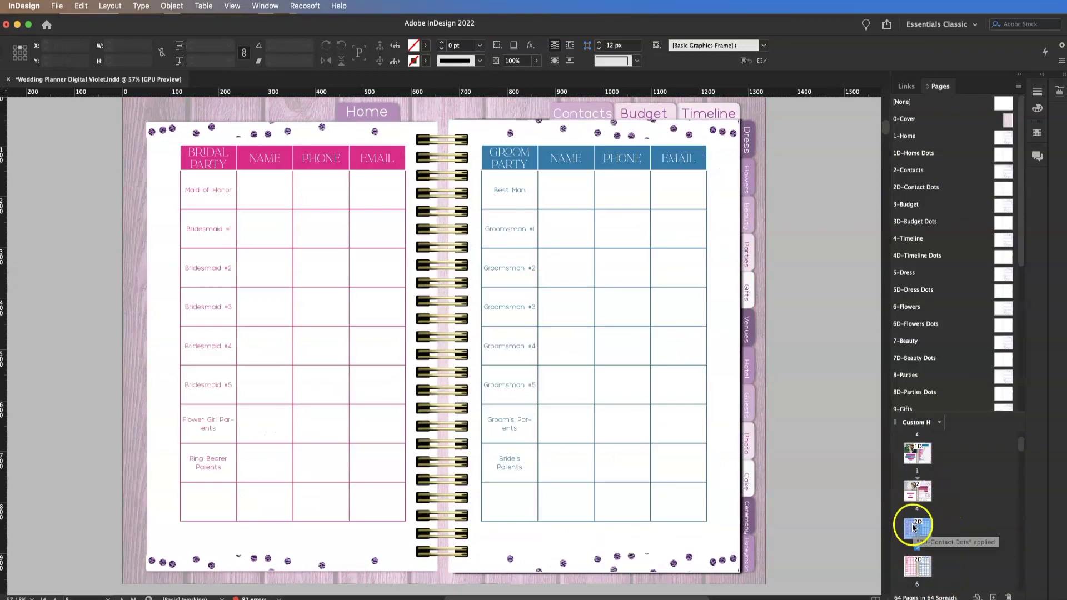
# Step: Open the 2D-Contact Dots parent page and replace its background image with 02-Contacts.jpg from Downloads
pyautogui.doubleClick(910, 192)
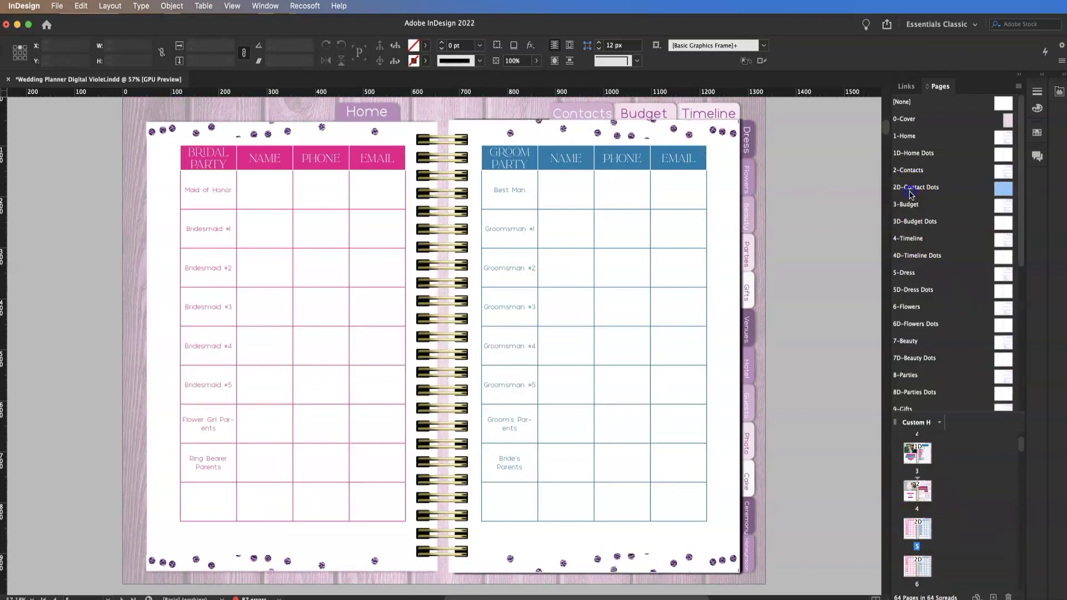
pyautogui.scroll(3, 537, 298)
pyautogui.click(539, 300)
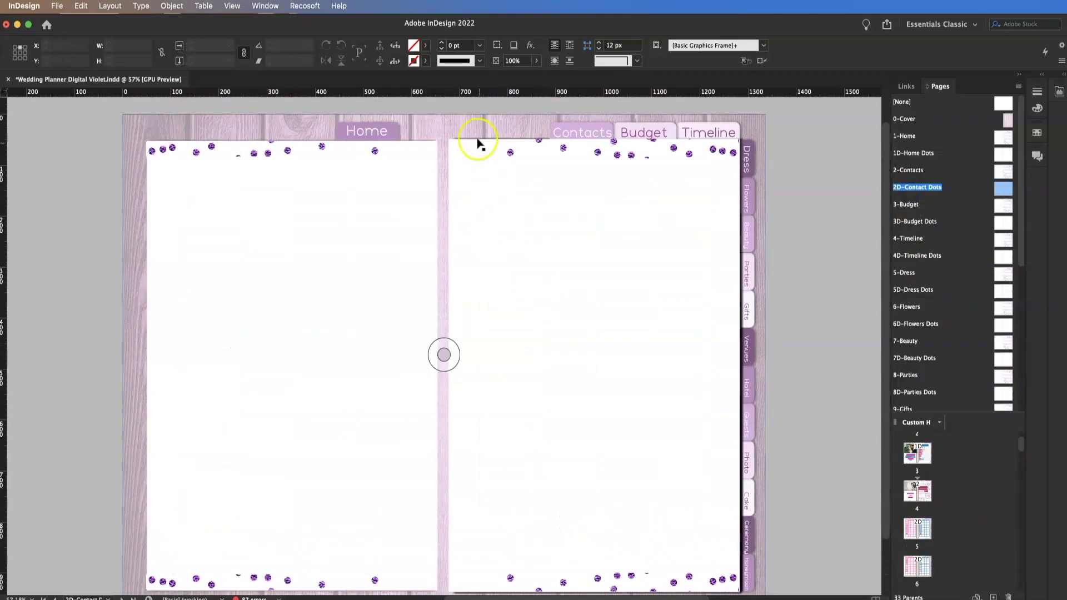
pyautogui.click(60, 6)
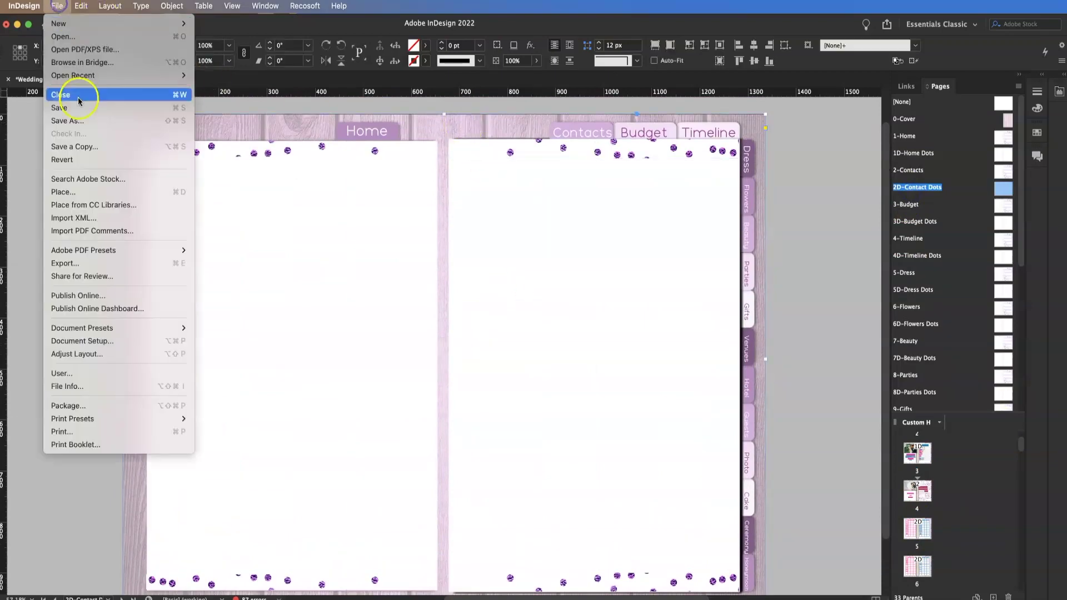
pyautogui.click(87, 195)
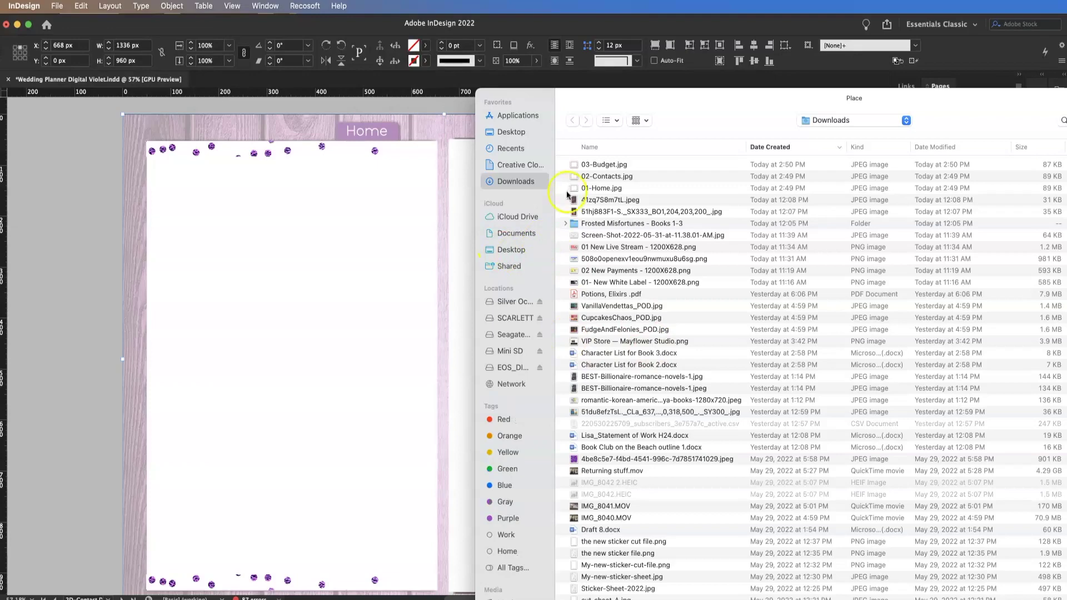
pyautogui.doubleClick(628, 176)
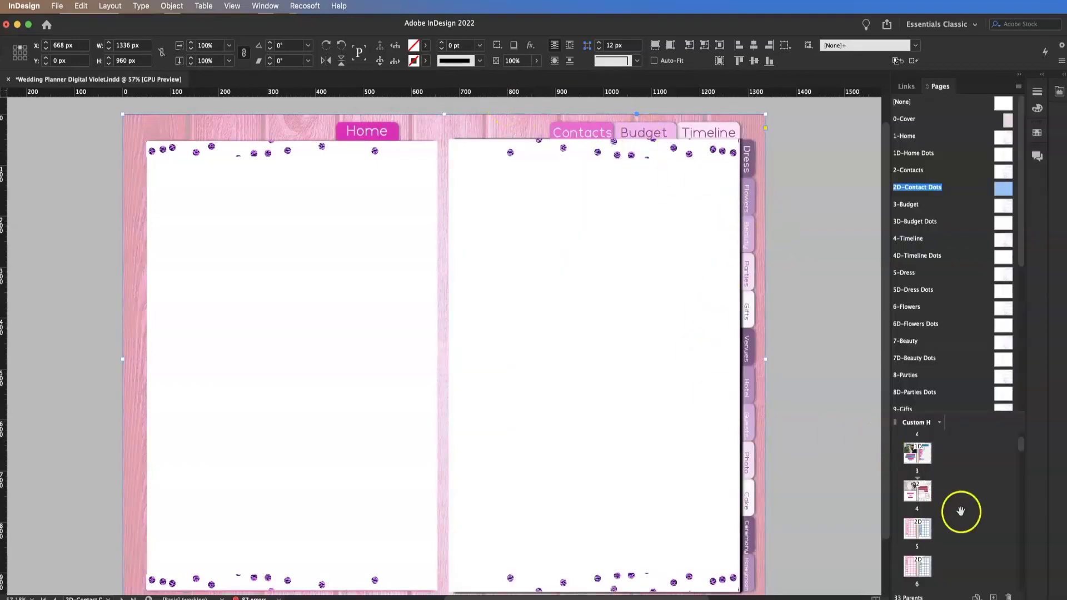
# Step: Review the backgrounds of the contact table spreads on pages 5 and 6 and of the contact list title spread on page 4
pyautogui.doubleClick(920, 528)
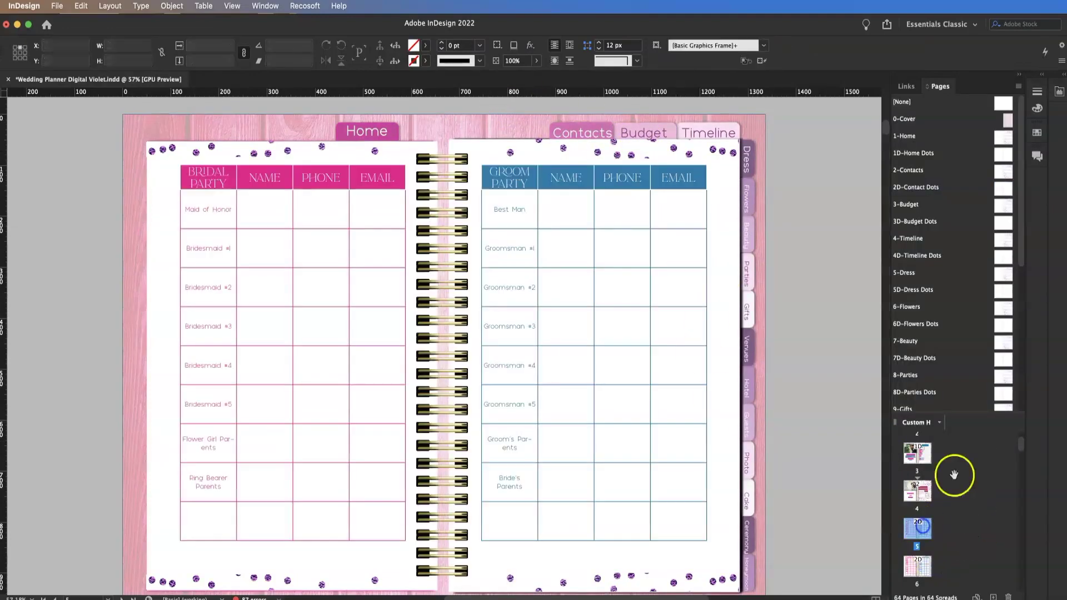
pyautogui.doubleClick(920, 561)
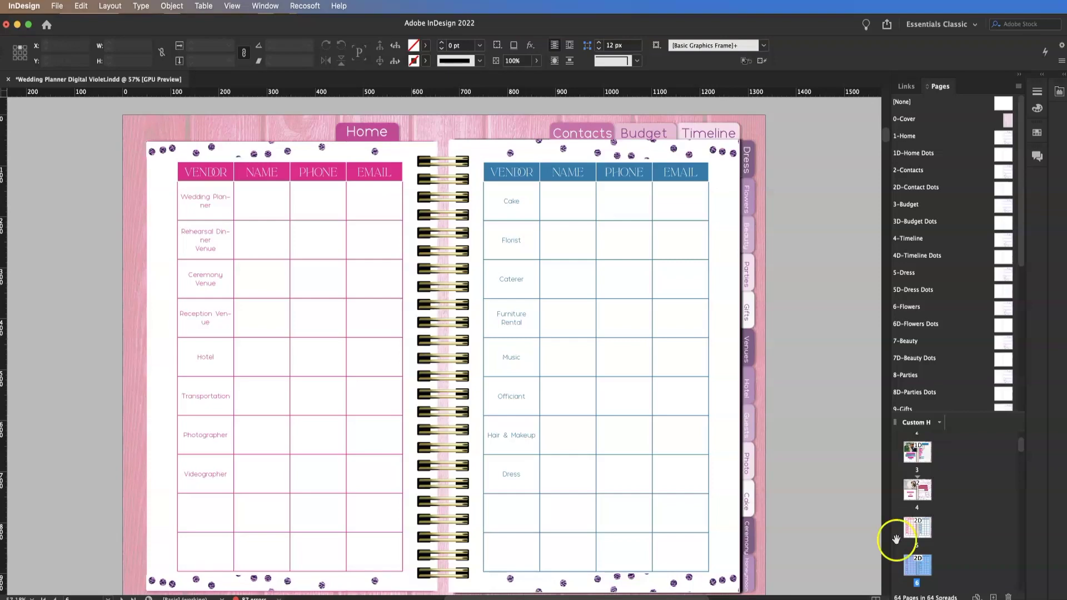
pyautogui.moveTo(896, 539); pyautogui.dragTo(906, 532)
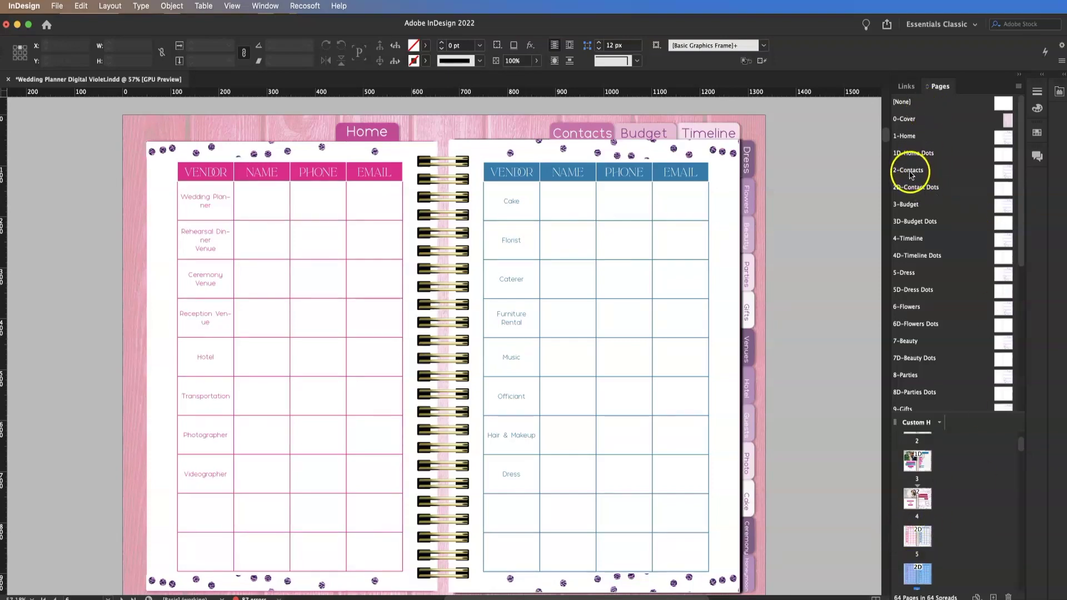
pyautogui.moveTo(911, 175); pyautogui.dragTo(910, 503)
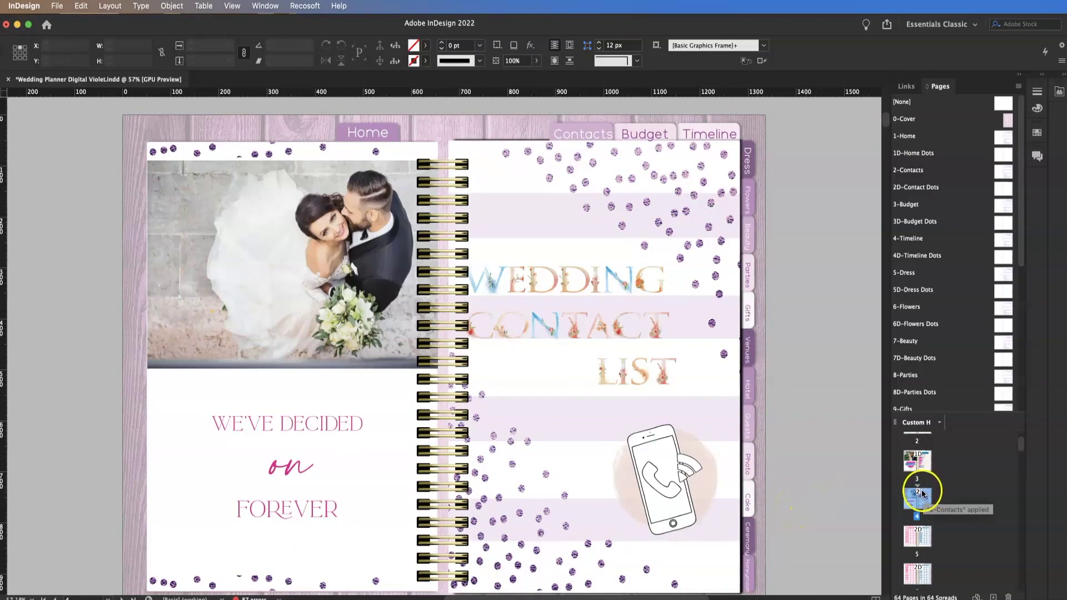
# Step: Open the 2-Contacts parent page and select its full-spread wood background image
pyautogui.doubleClick(921, 171)
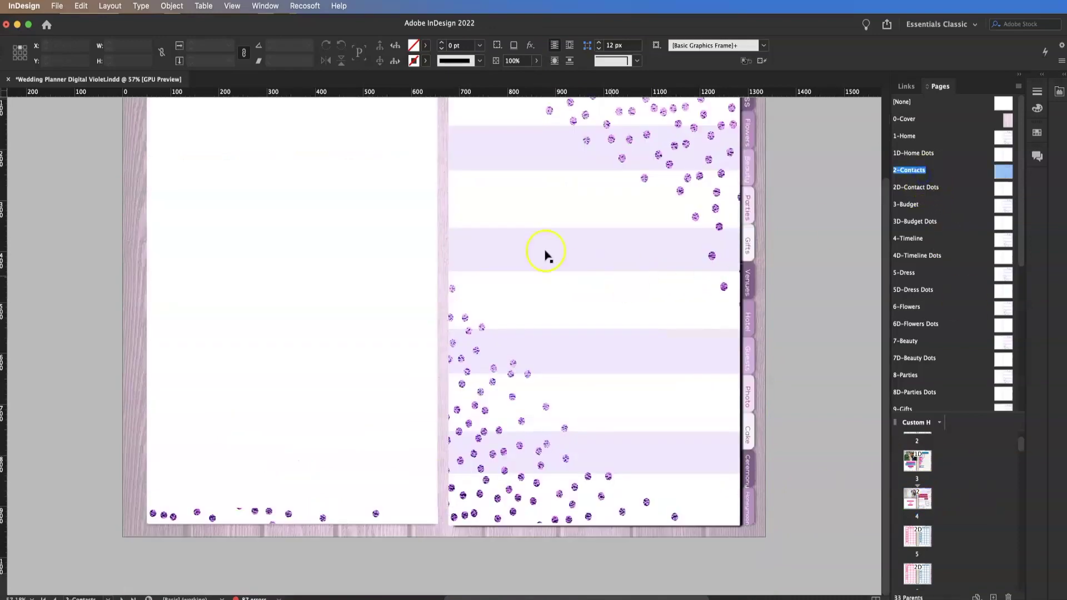
pyautogui.scroll(3, 578, 372)
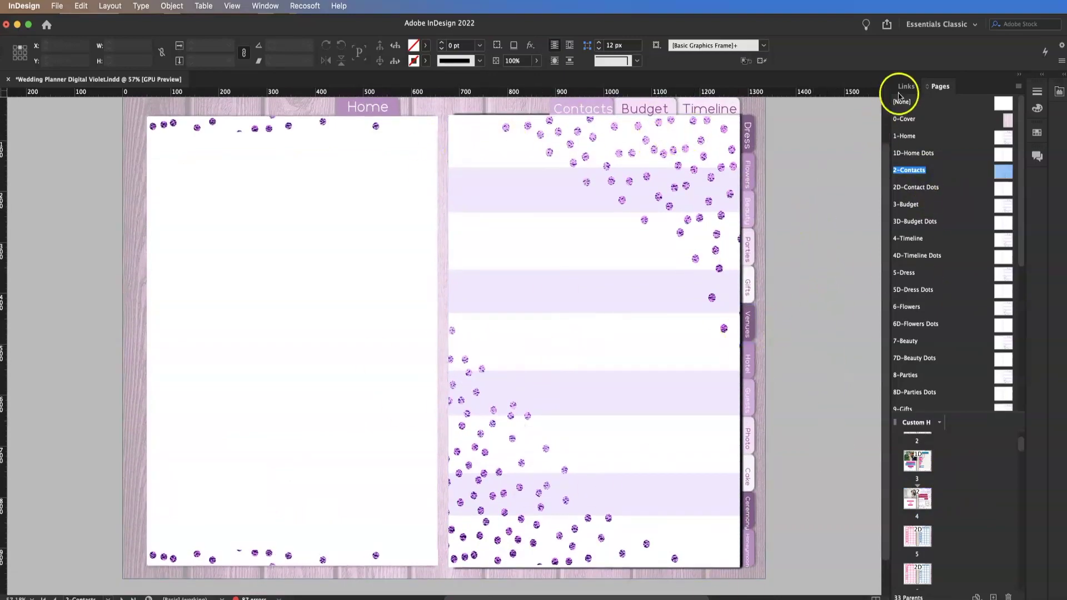
pyautogui.click(590, 246)
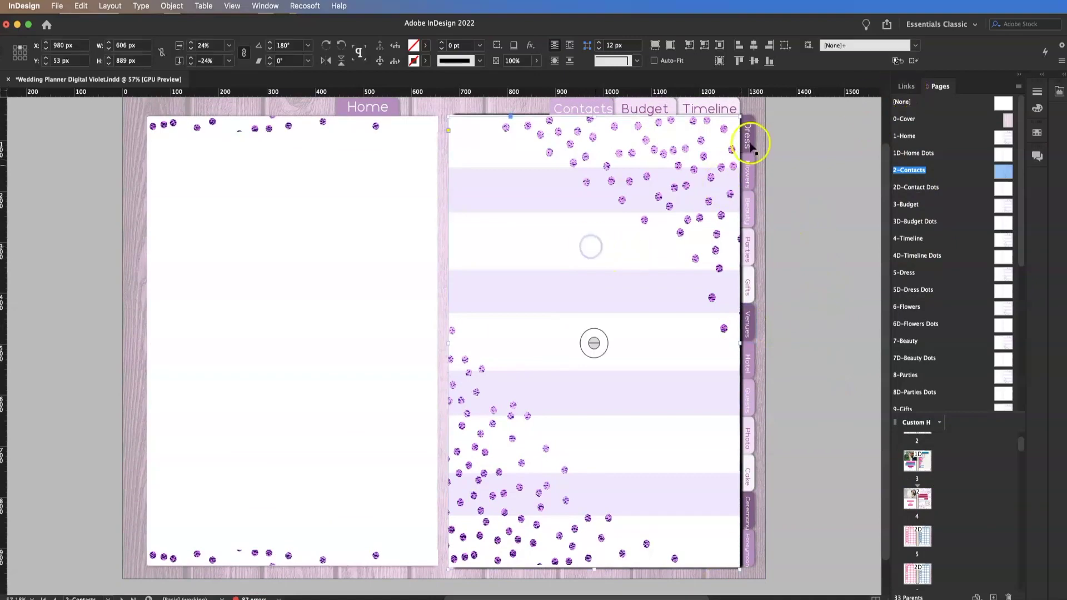
pyautogui.click(762, 105)
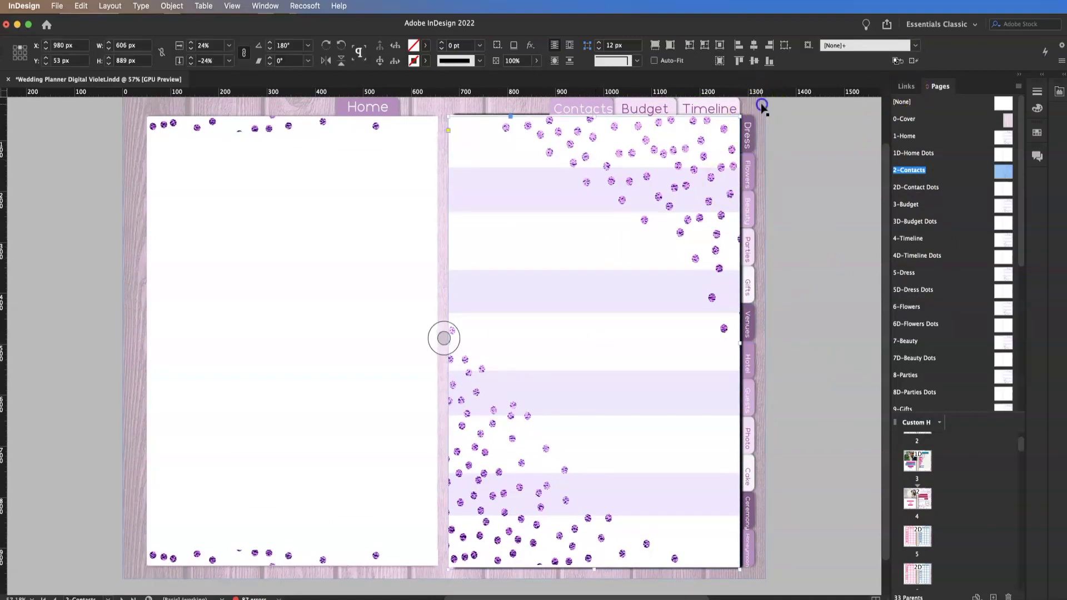
# Step: Identify the linked files behind the parent page's full-spread background and its dotted, striped overlay
pyautogui.click(905, 87)
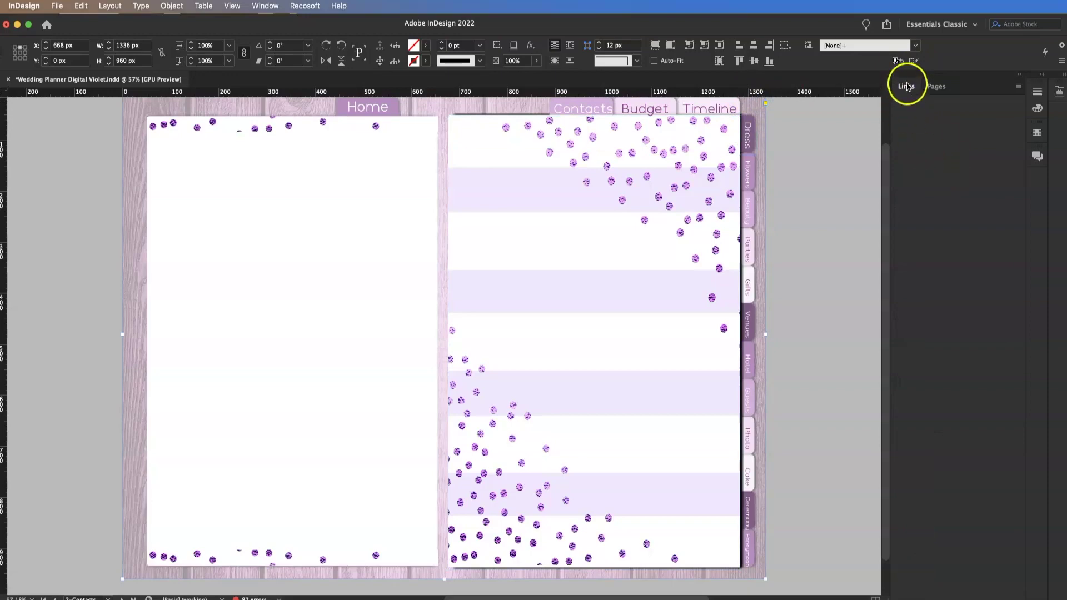
pyautogui.scroll(-2, 934, 567)
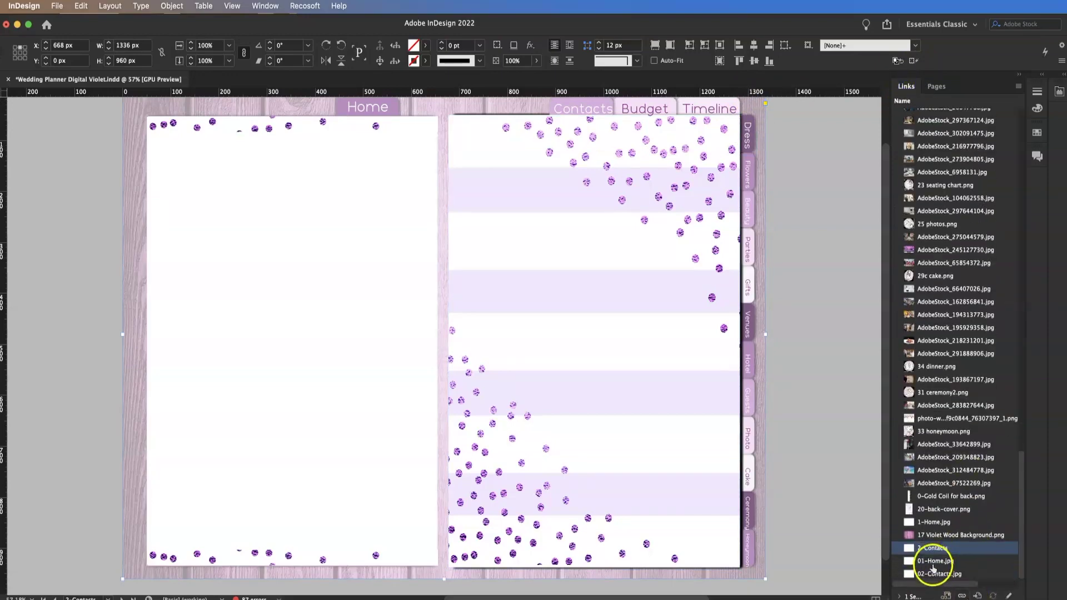
pyautogui.click(931, 549)
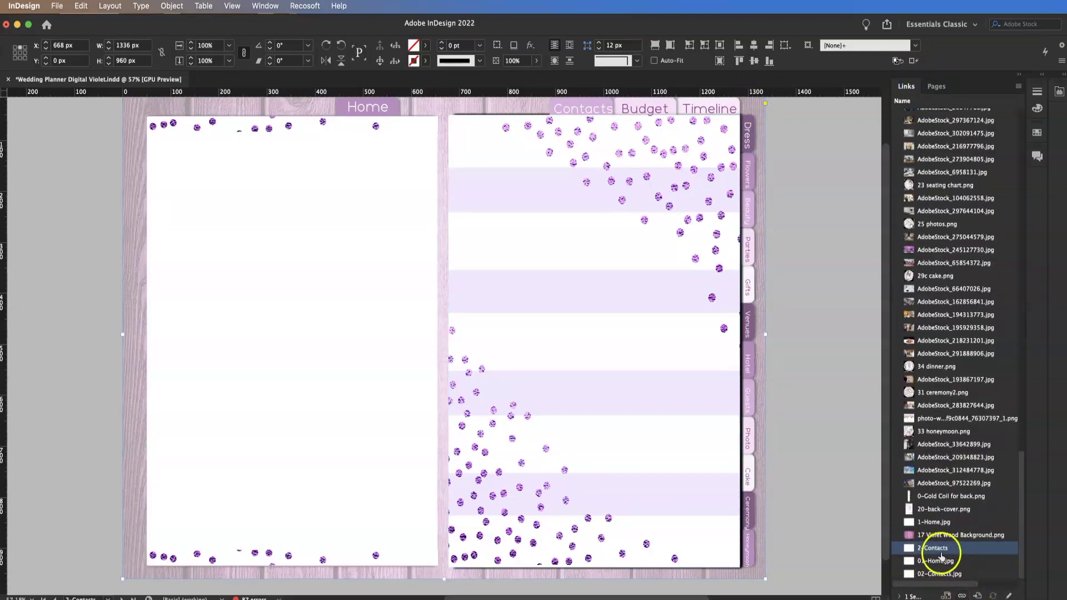
pyautogui.click(710, 369)
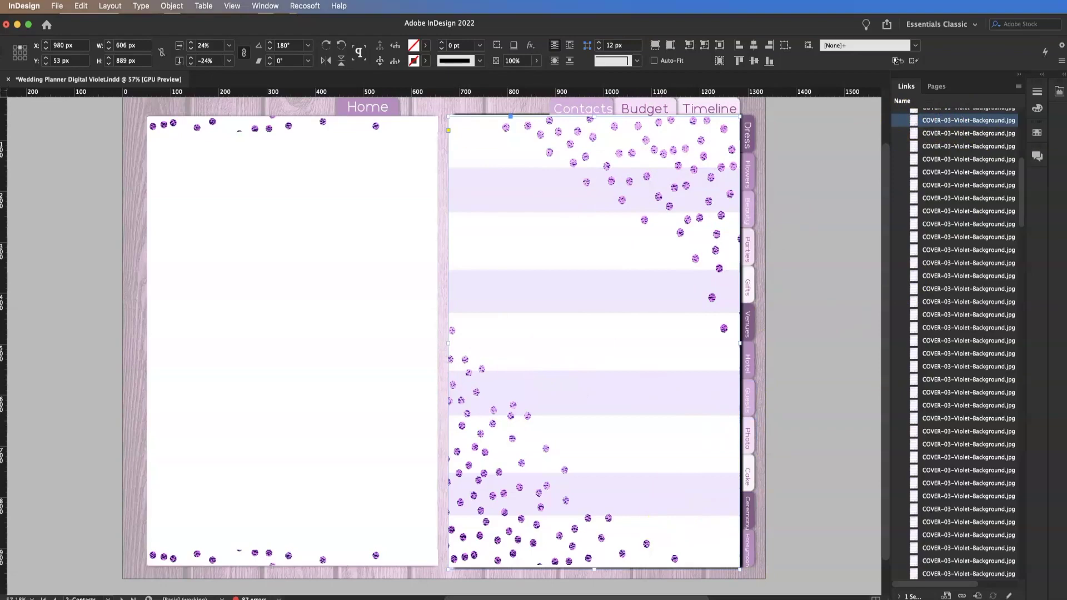
# Step: Switch to Finder and open the Links folder inside 32 Wedding Planner, 08 Digital Planner, Wedding Planner Digital Violet Folder2
pyautogui.press('super+Tab')
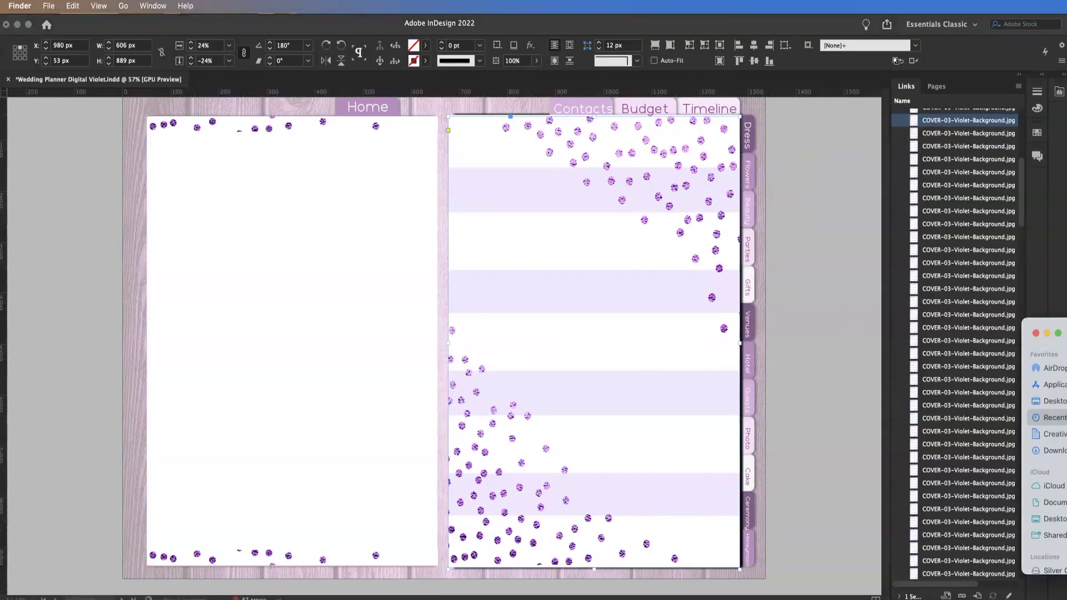
pyautogui.click(1051, 502)
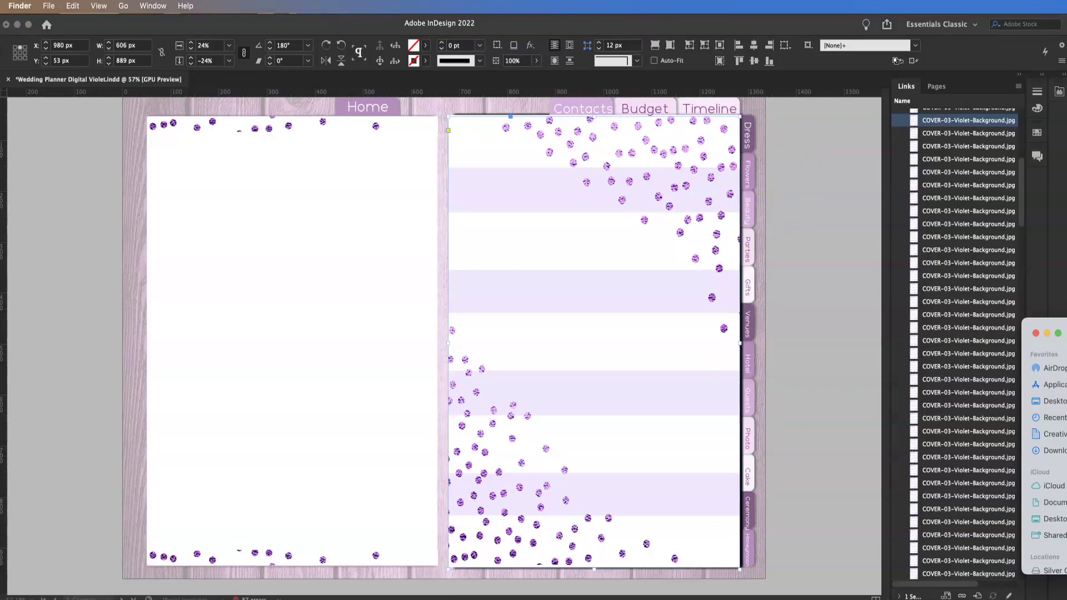
pyautogui.scroll(-10, 953, 305)
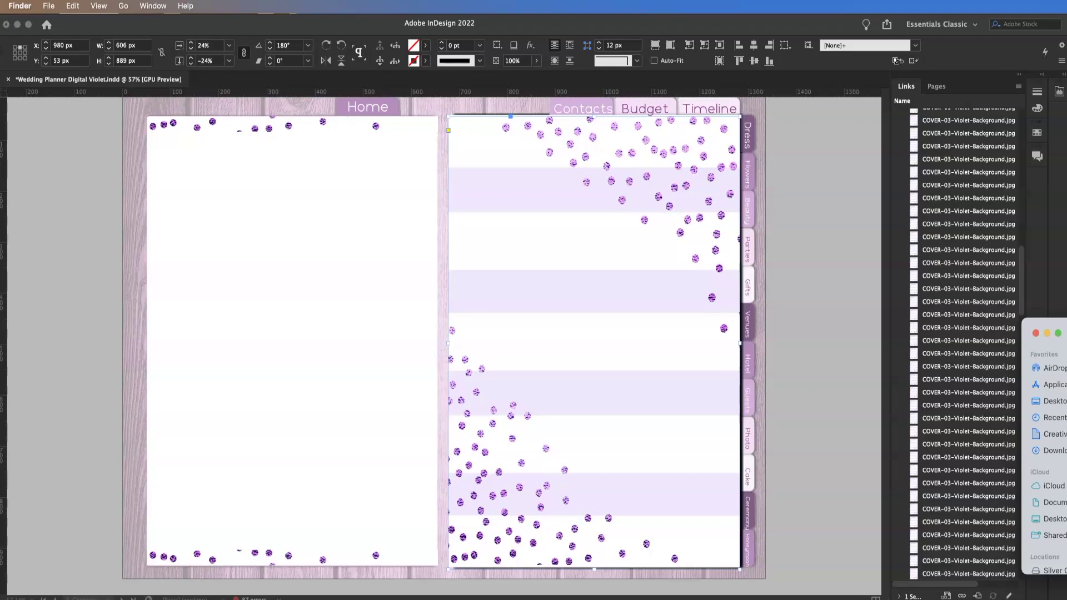
pyautogui.moveTo(1064, 332); pyautogui.dragTo(439, 189)
pyautogui.scroll(2, 333, 333)
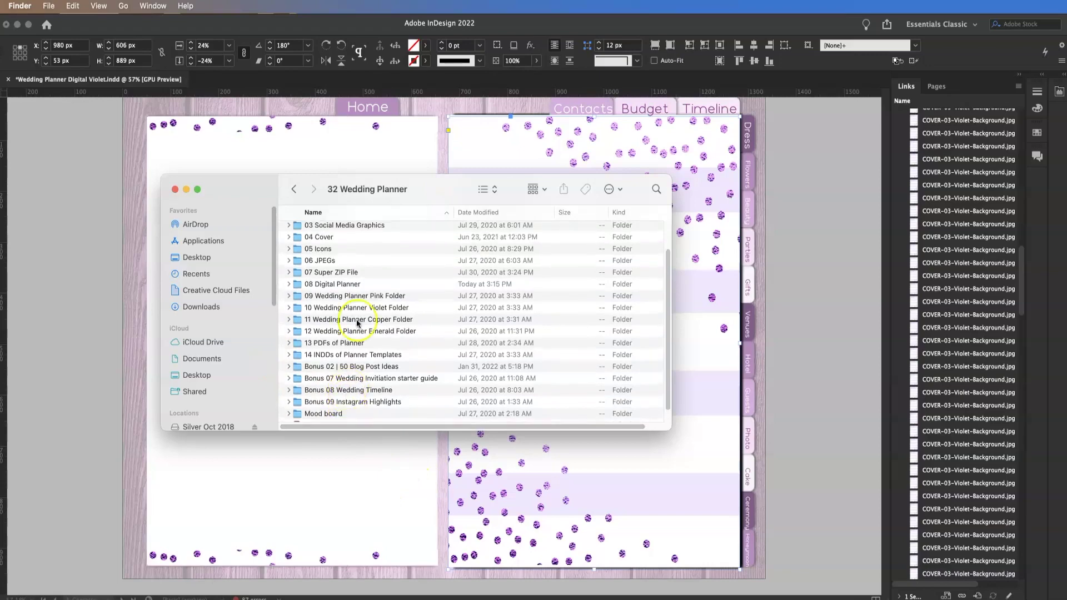
pyautogui.doubleClick(348, 284)
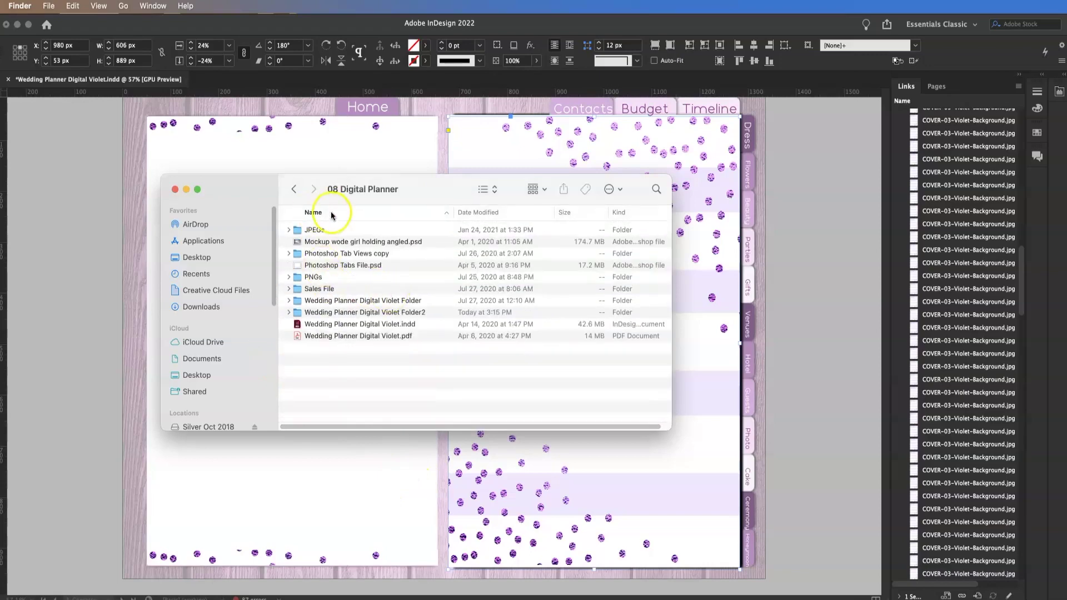
pyautogui.doubleClick(380, 312)
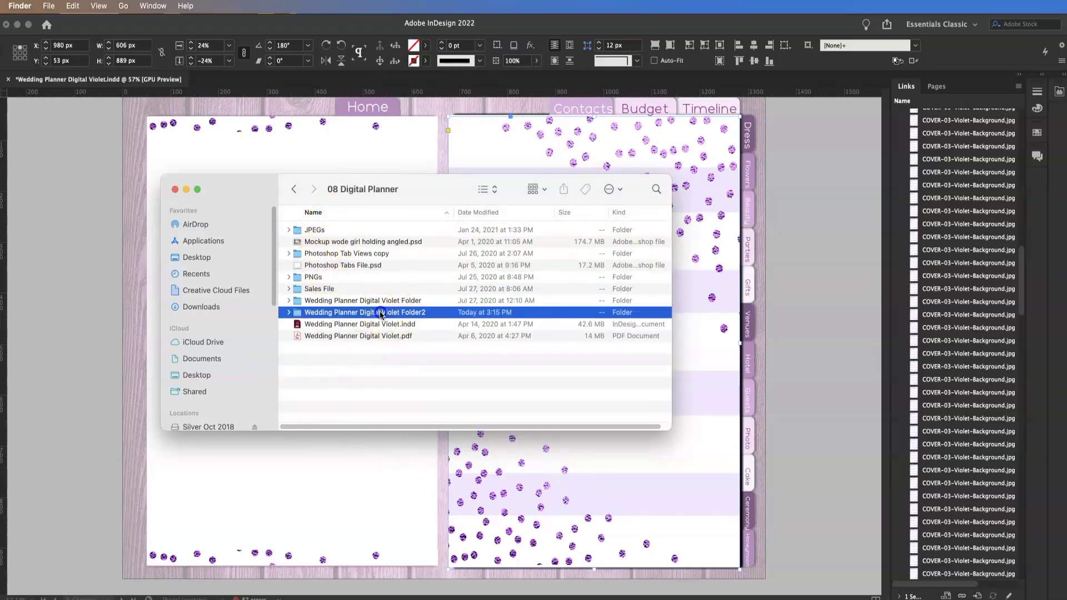
pyautogui.doubleClick(313, 254)
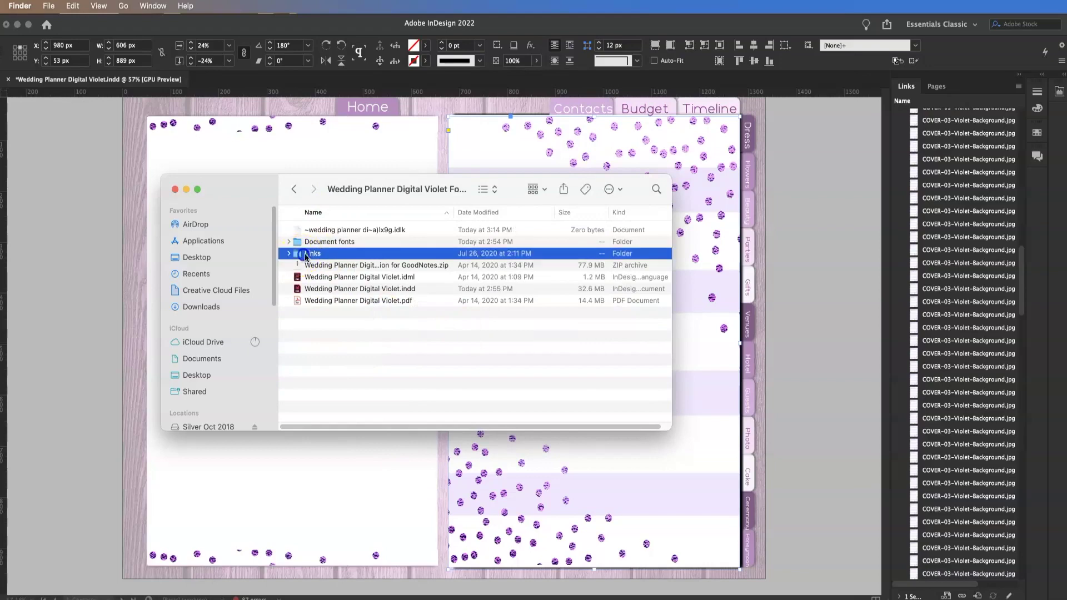
# Step: Show the Links folder as icons and locate the violet striped and dotted background image
pyautogui.click(485, 189)
pyautogui.click(493, 179)
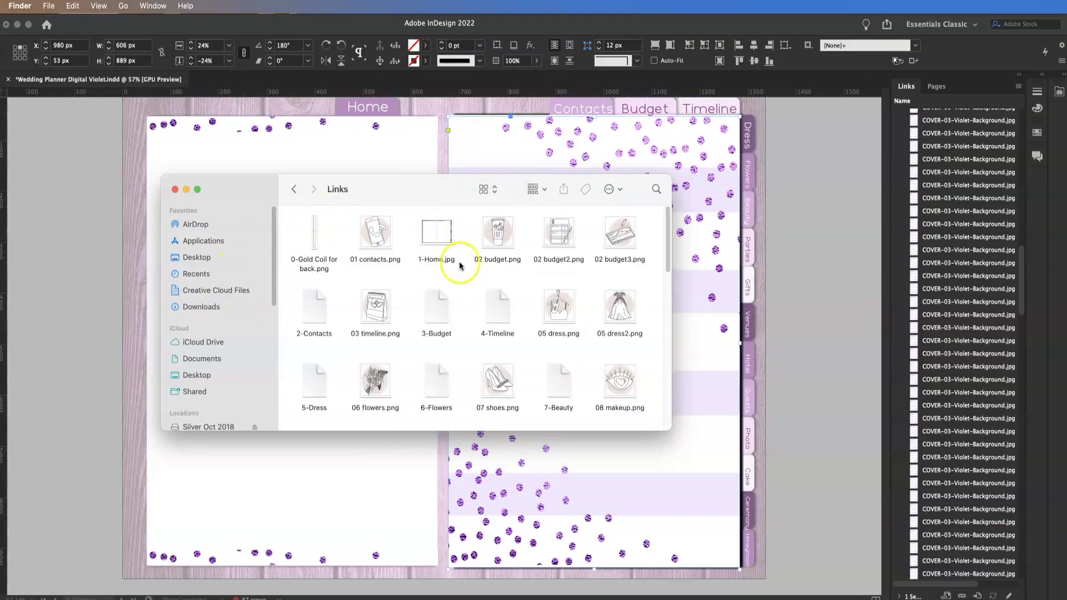
pyautogui.scroll(-10, 504, 348)
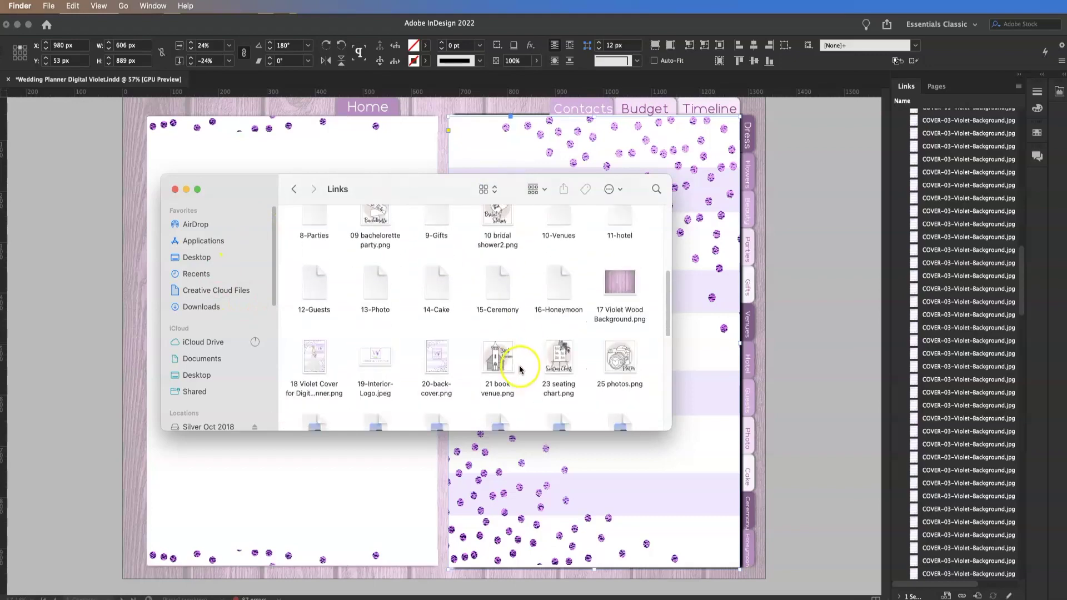
pyautogui.scroll(-5, 506, 363)
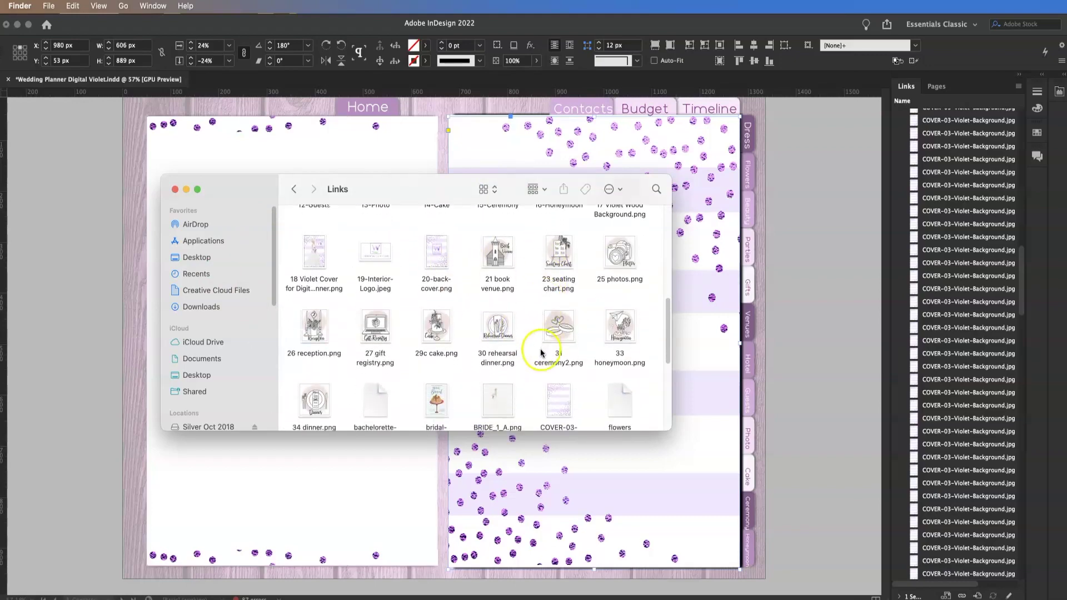
pyautogui.scroll(-3, 540, 351)
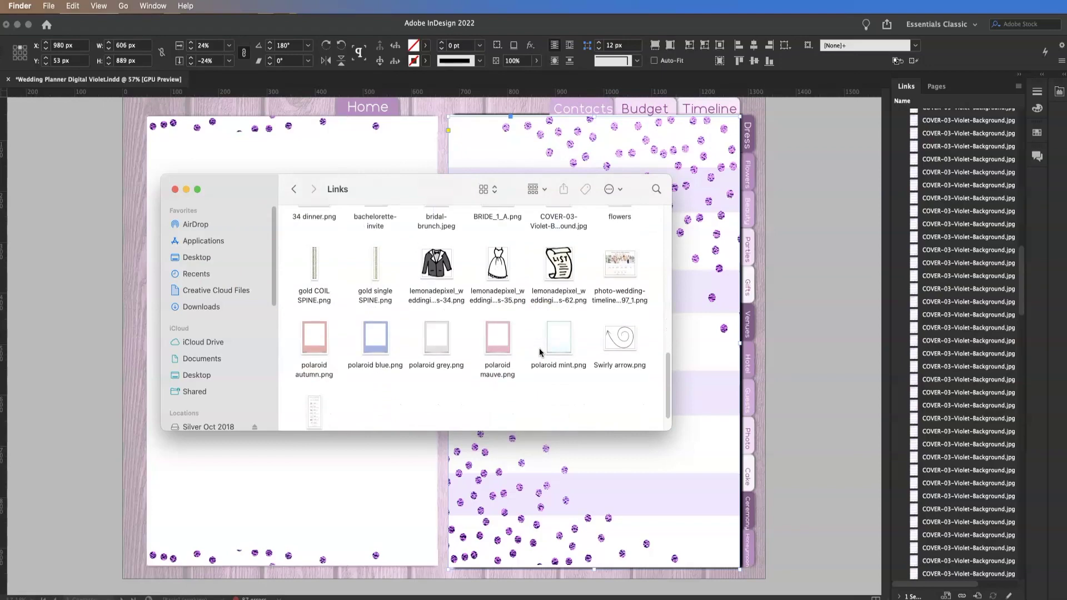
pyautogui.scroll(2, 539, 351)
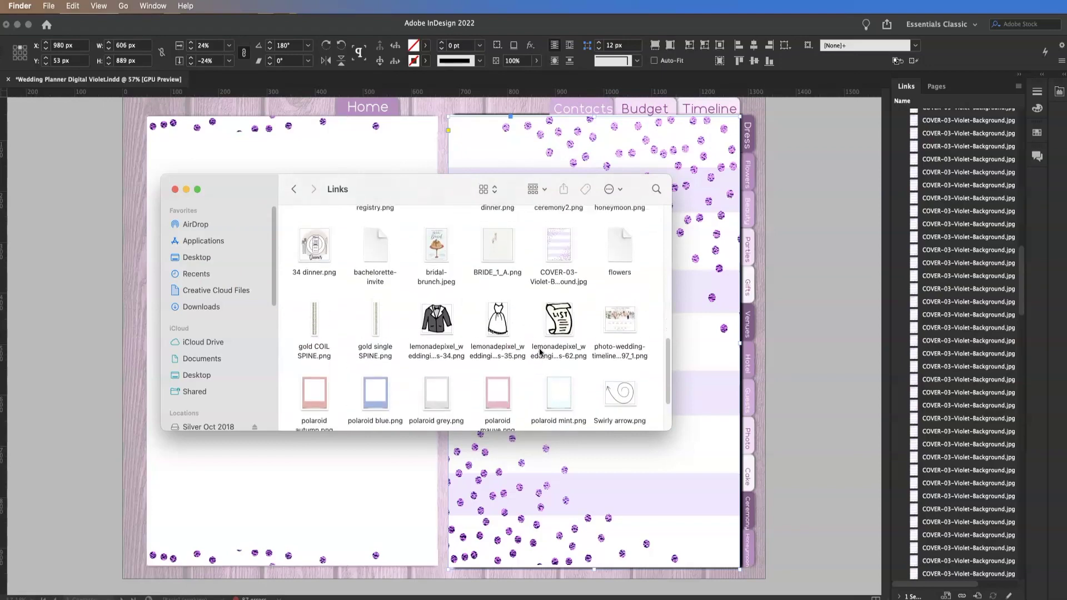
# Step: Open COVER-03-Violet-Background.jpg from the Links folder in Photoshop
pyautogui.click(561, 266)
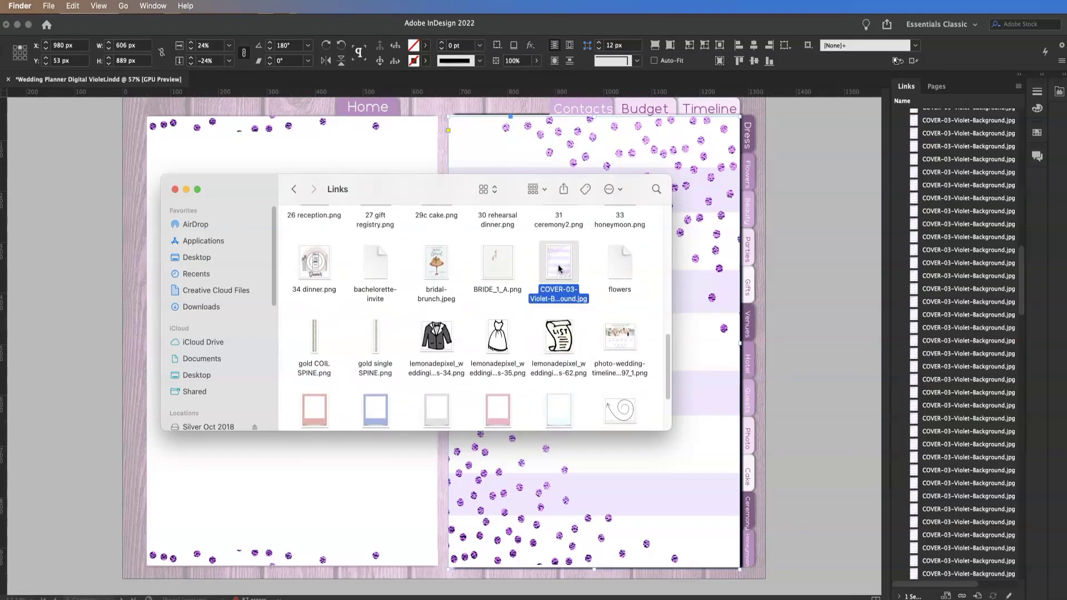
pyautogui.rightClick(560, 269)
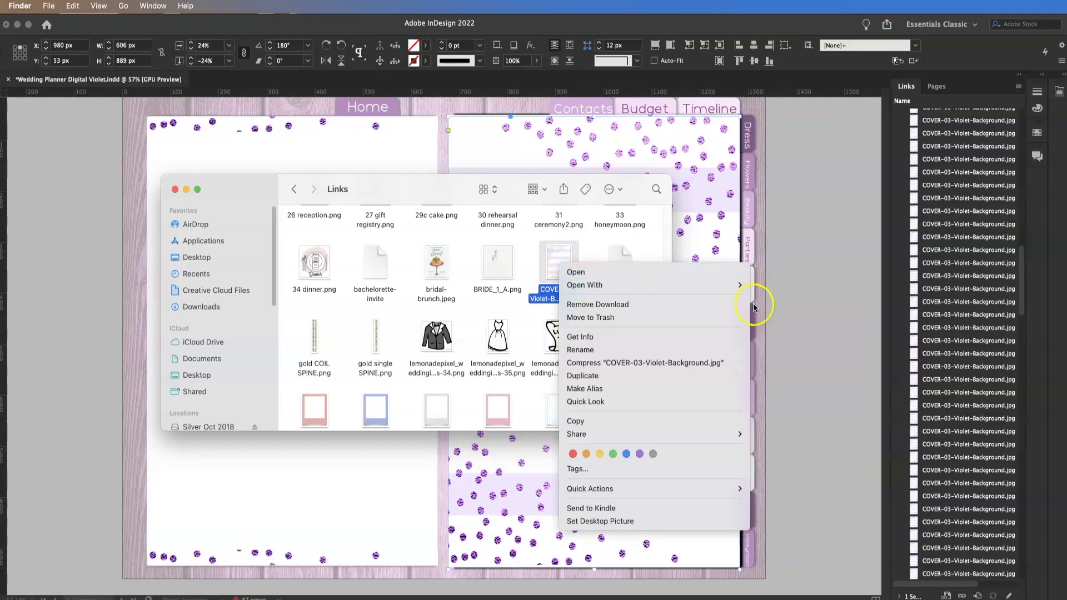
pyautogui.moveTo(726, 288)
pyautogui.click(794, 344)
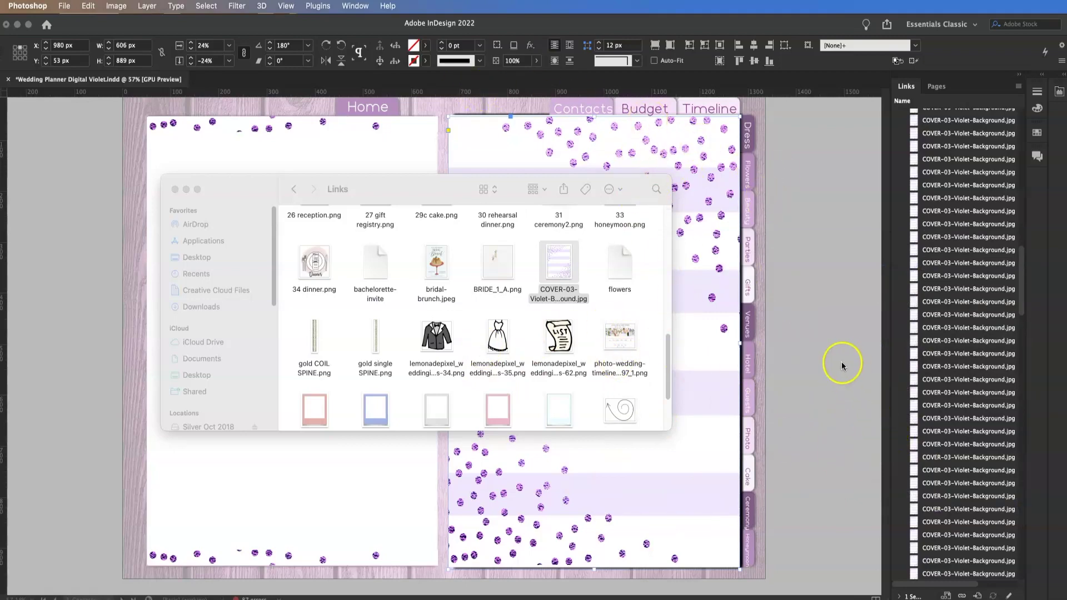
pyautogui.click(853, 555)
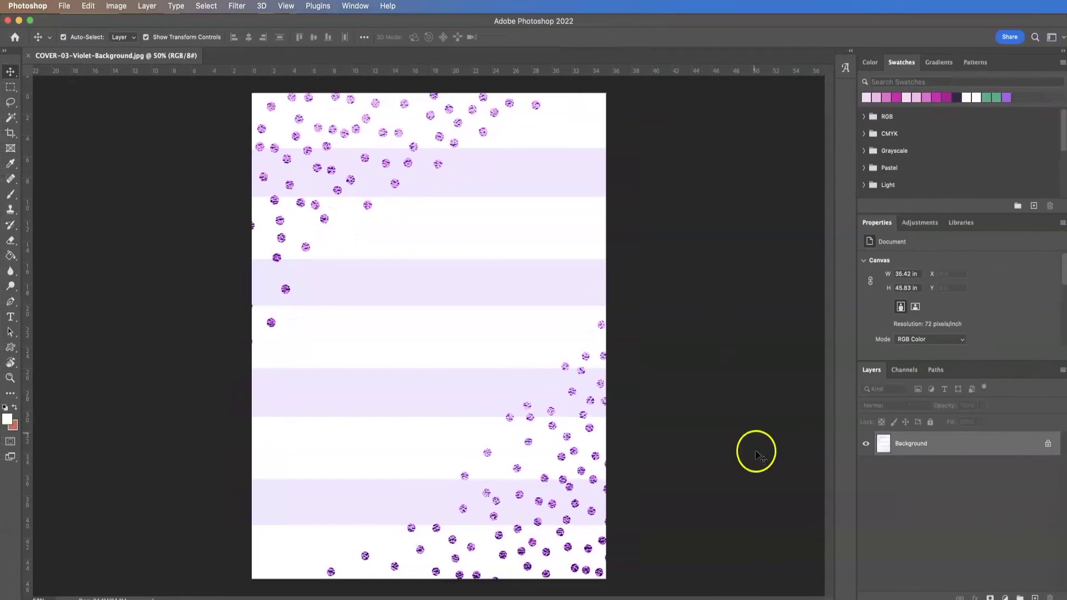
# Step: Unlock the Background layer and add a Hue/Saturation adjustment layer above it
pyautogui.click(1049, 443)
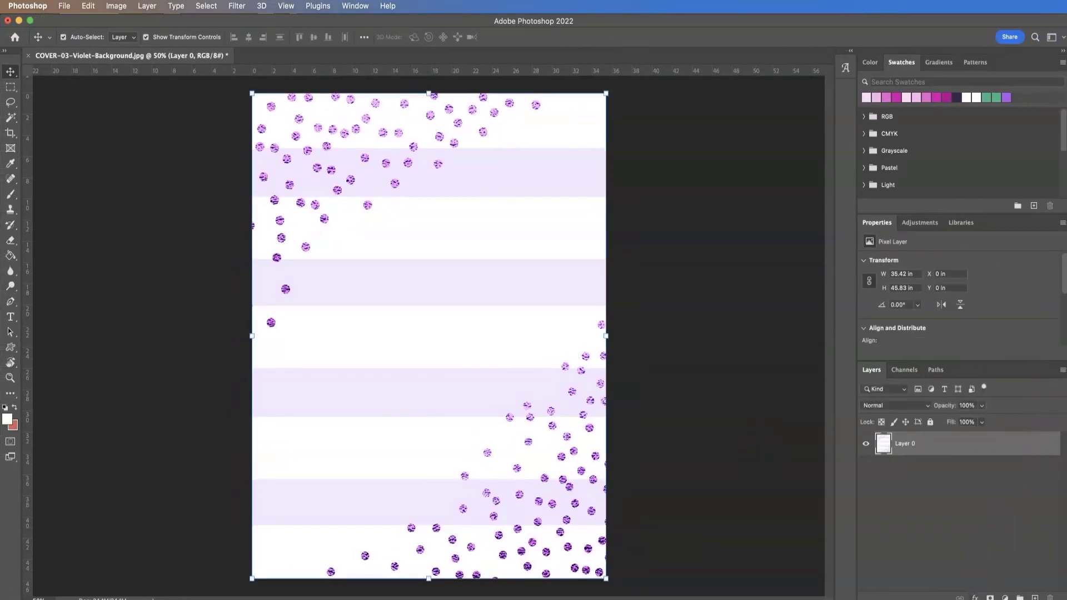
pyautogui.click(1005, 589)
pyautogui.click(948, 476)
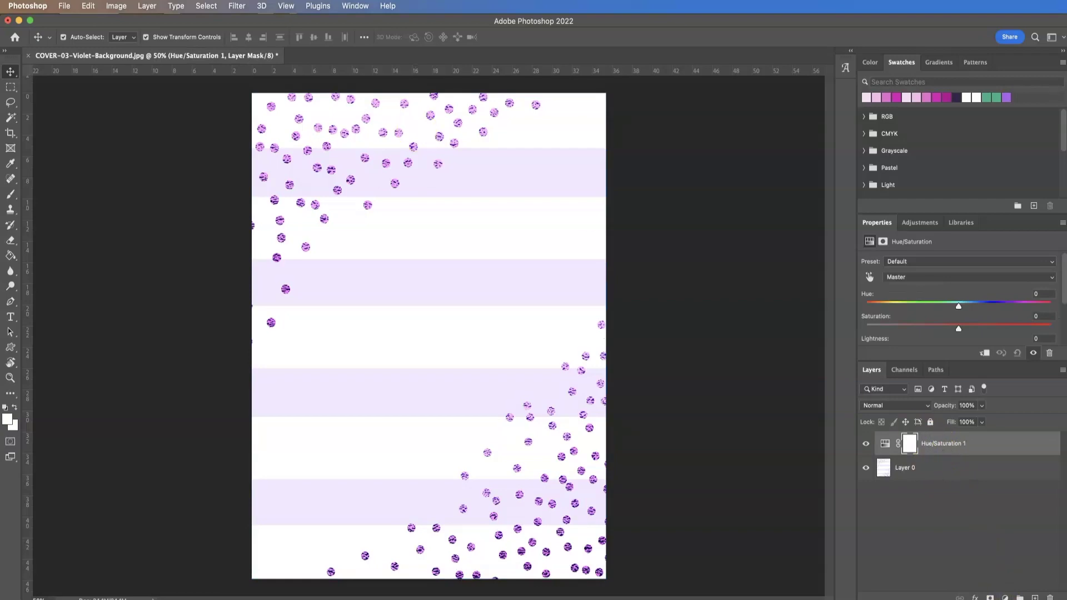
pyautogui.click(148, 6)
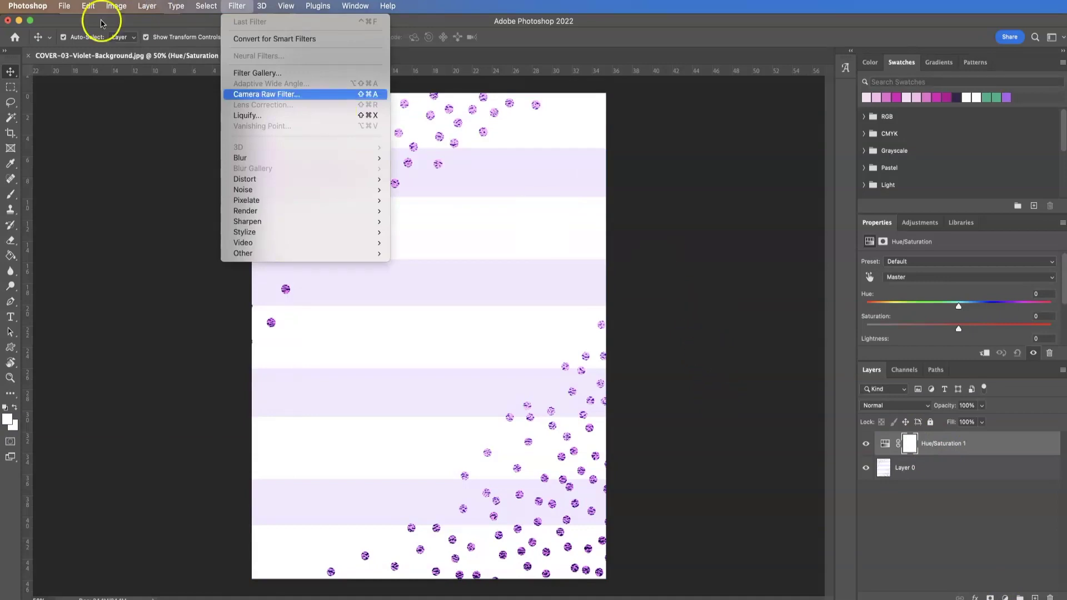
pyautogui.moveTo(88, 6)
pyautogui.moveTo(147, 6)
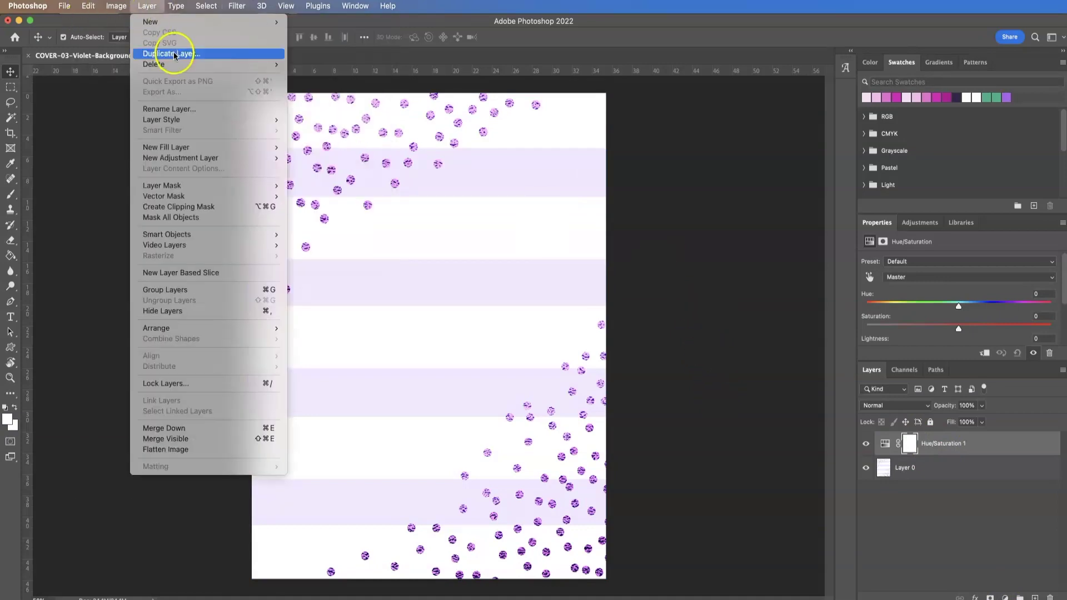
pyautogui.moveTo(192, 148)
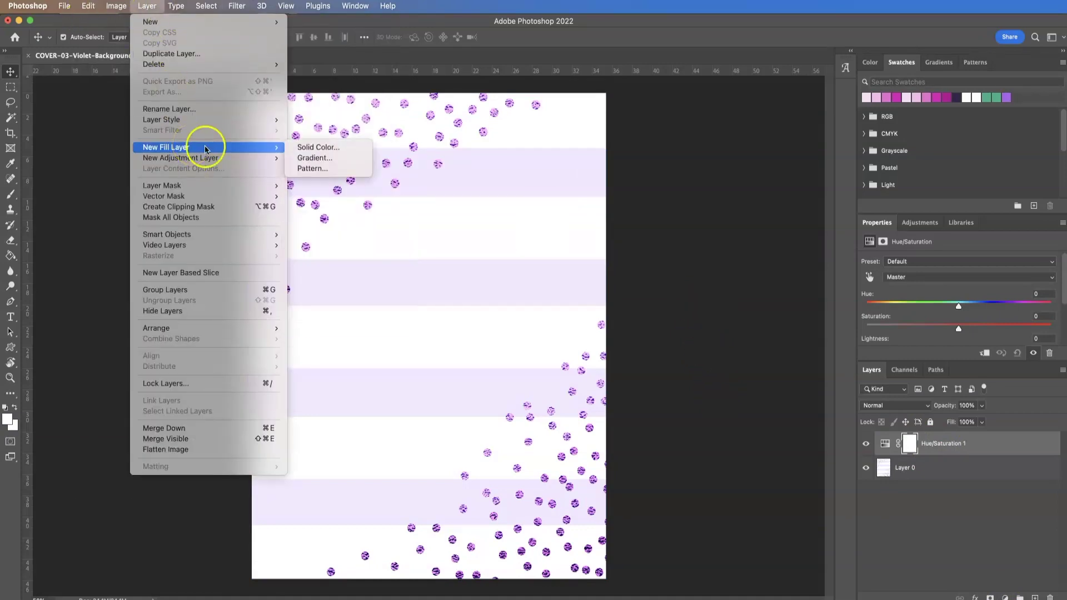
pyautogui.click(718, 341)
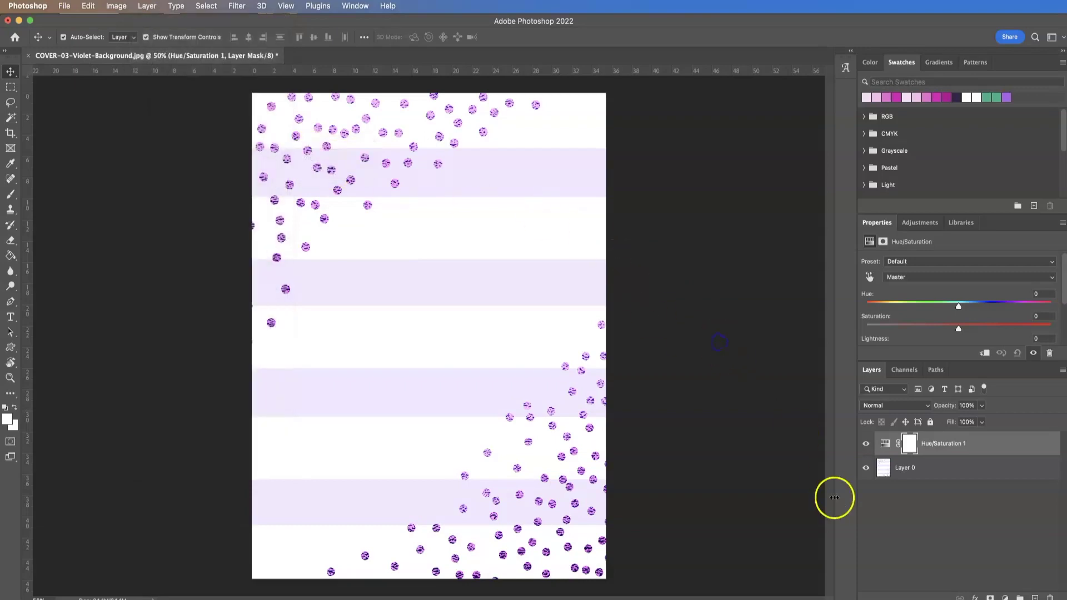
pyautogui.click(147, 6)
pyautogui.moveTo(162, 156)
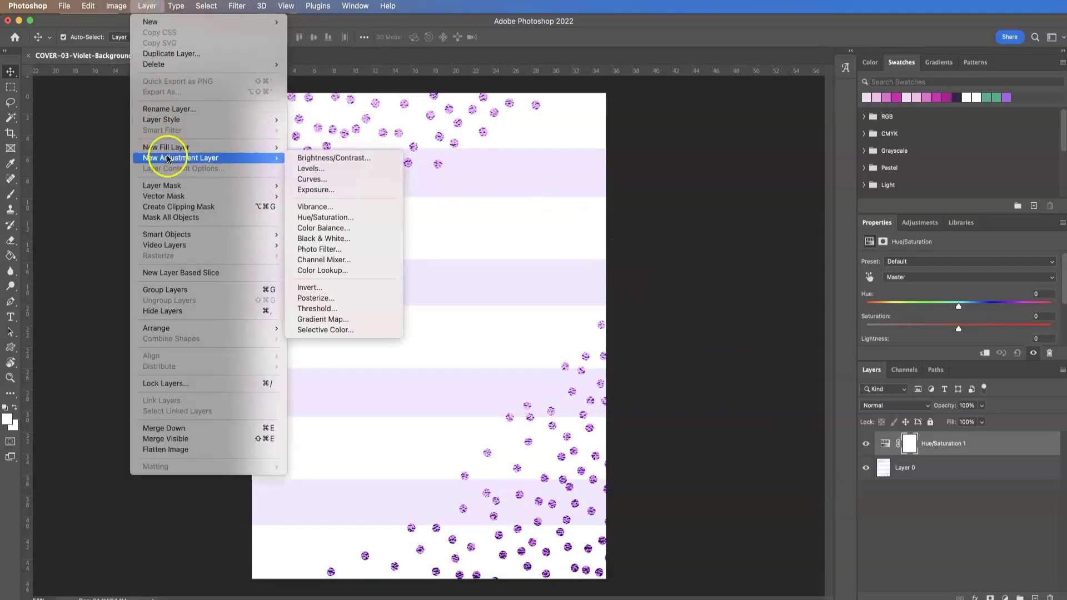
pyautogui.click(364, 217)
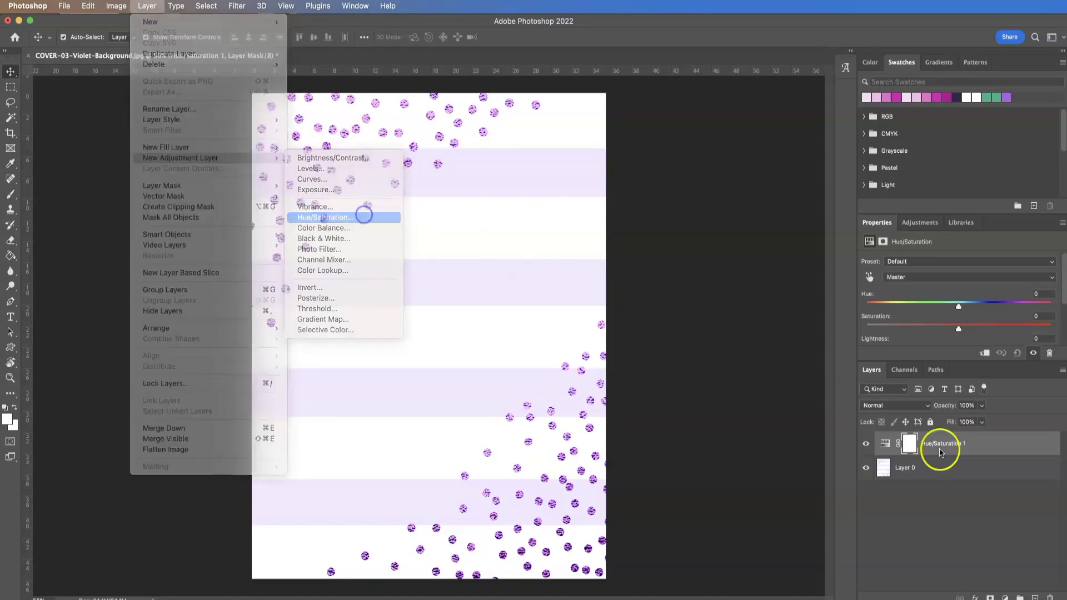
pyautogui.click(914, 476)
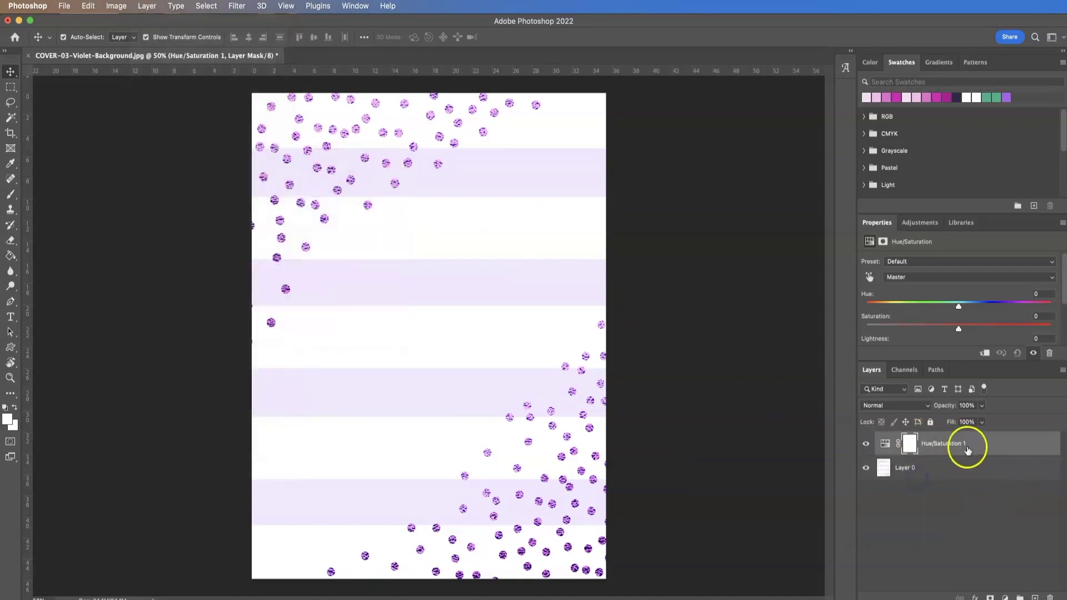
pyautogui.click(338, 6)
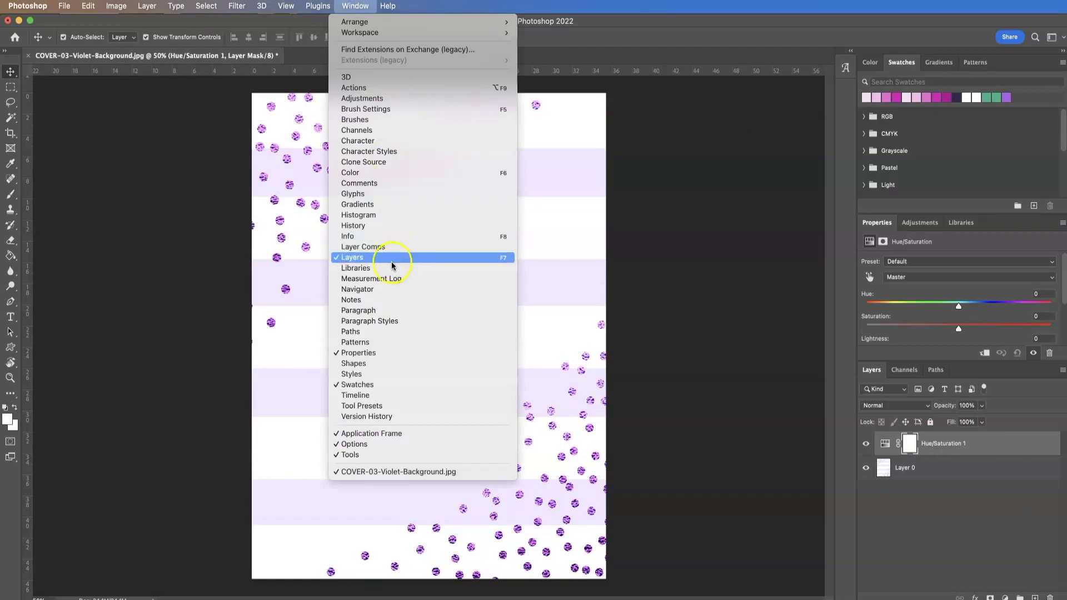
pyautogui.click(702, 317)
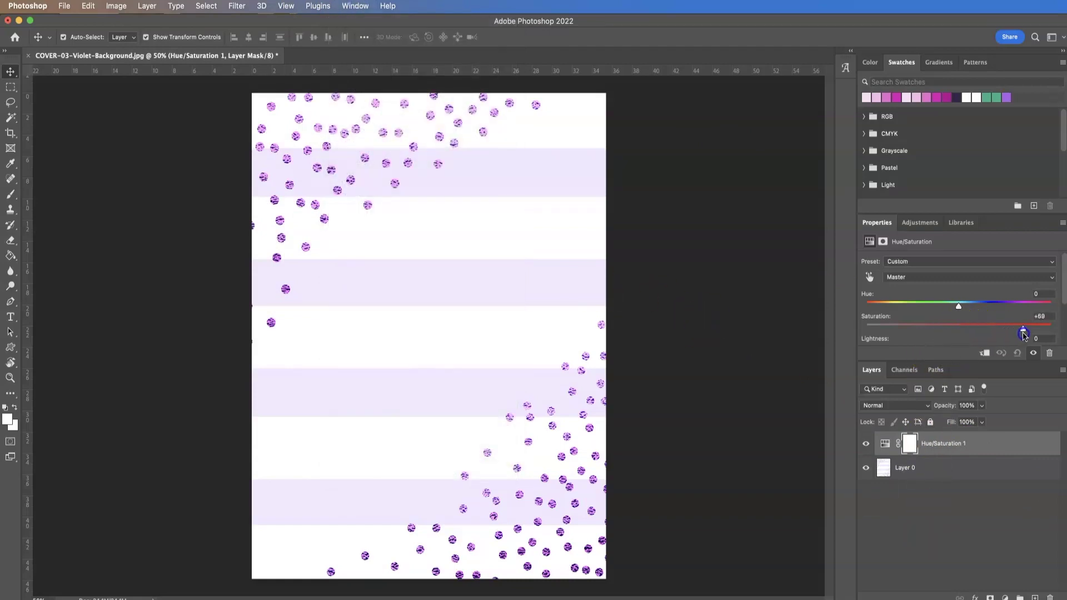
# Step: Shift the Hue/Saturation adjustment's hue until the stripes and dots turn pink, and set its saturation to +74
pyautogui.moveTo(1018, 330); pyautogui.dragTo(1017, 329)
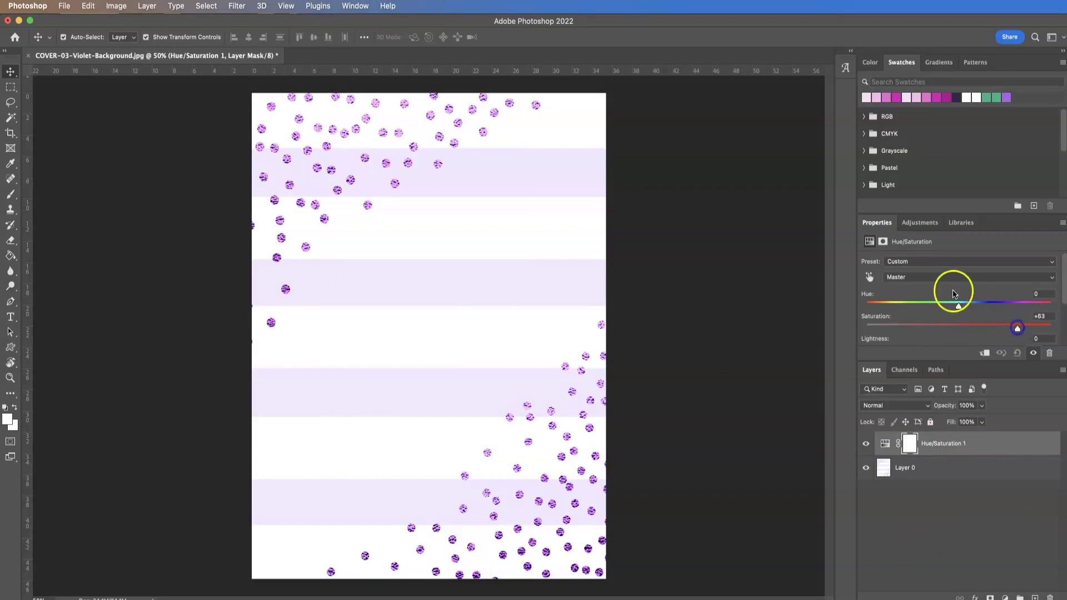
pyautogui.moveTo(958, 307); pyautogui.dragTo(1006, 307)
pyautogui.moveTo(1018, 330); pyautogui.dragTo(1027, 330)
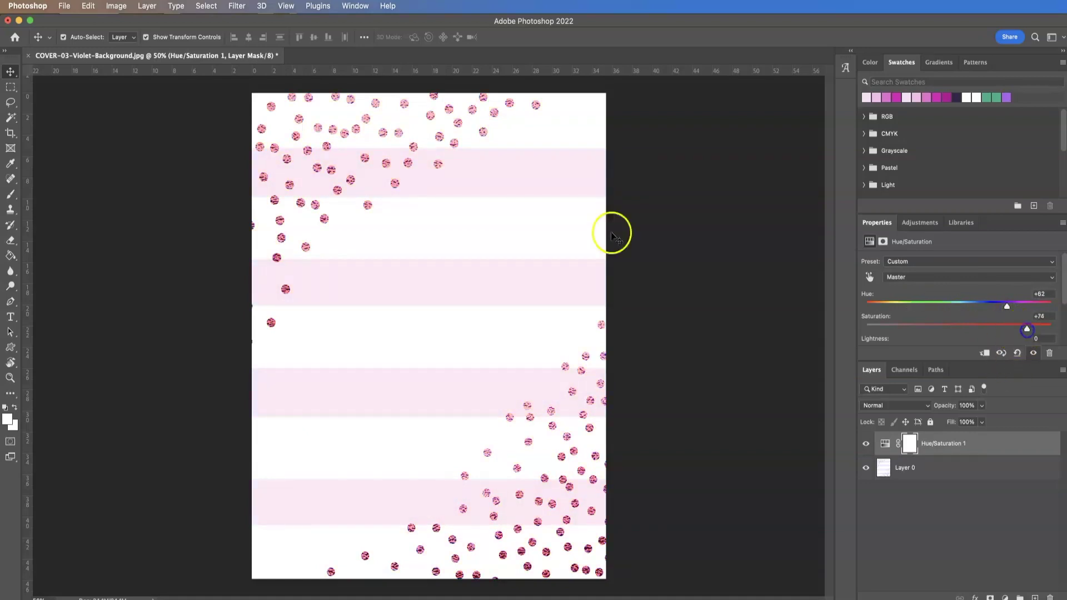
# Step: Save the recoloured image for web with the JPEG High preset to the Downloads folder as "pink stripes and dots"
pyautogui.click(65, 5)
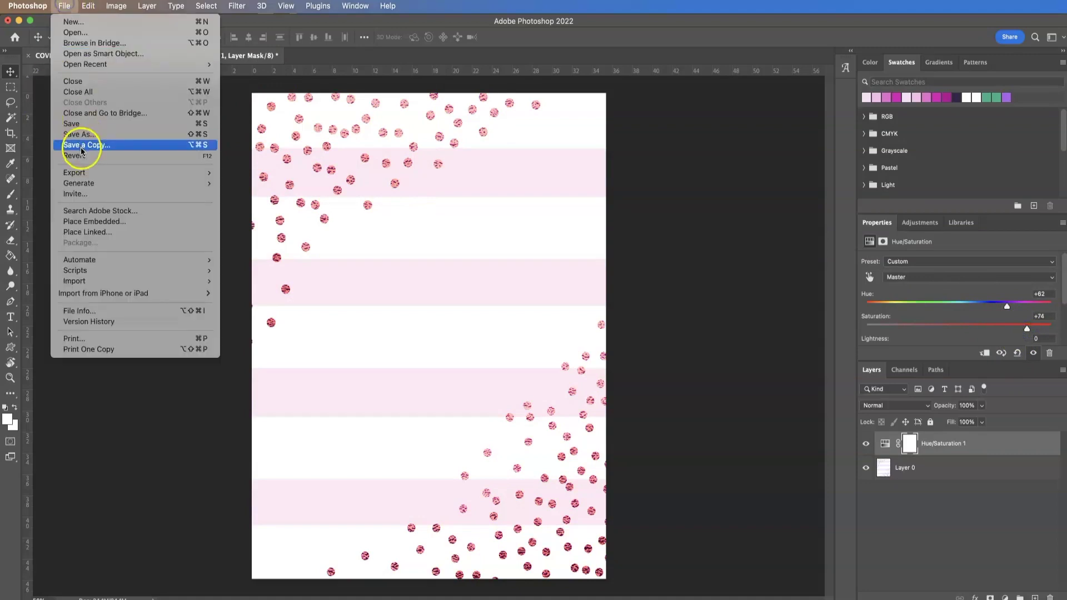
pyautogui.moveTo(125, 171)
pyautogui.click(267, 217)
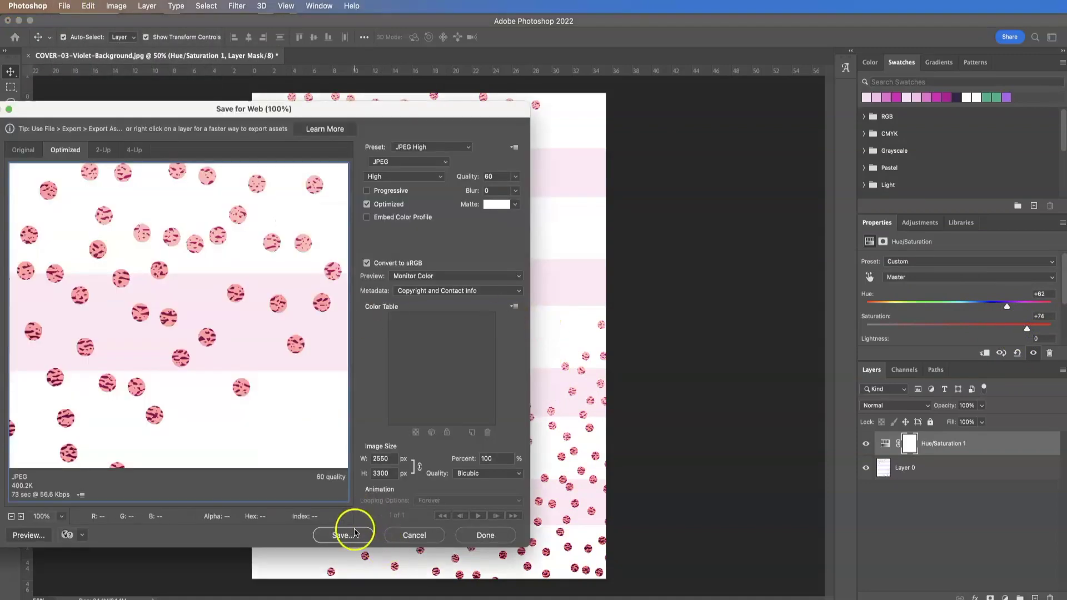
pyautogui.click(354, 534)
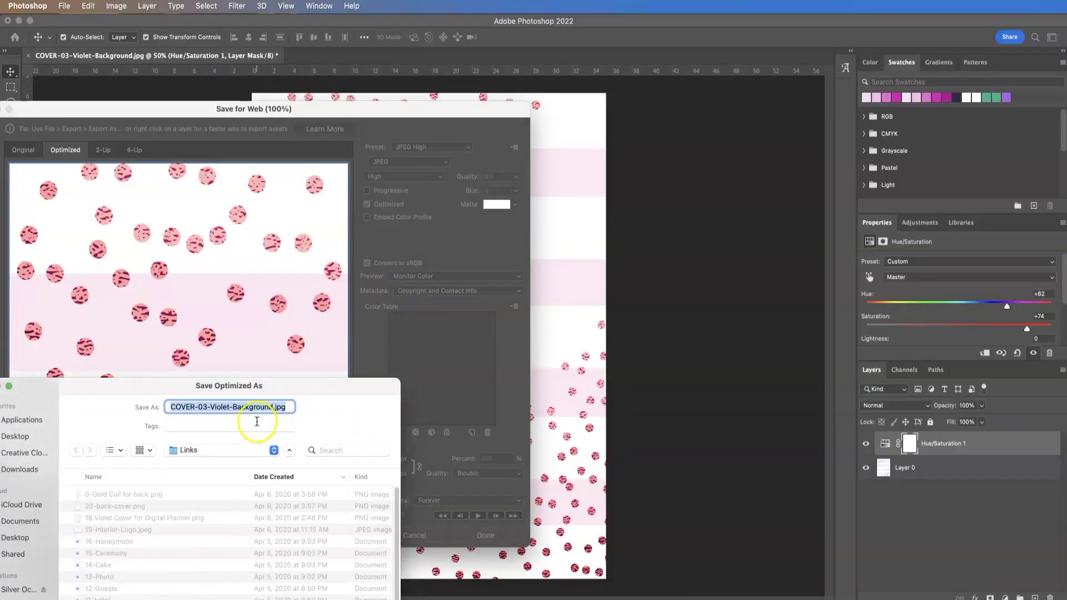
pyautogui.click(29, 481)
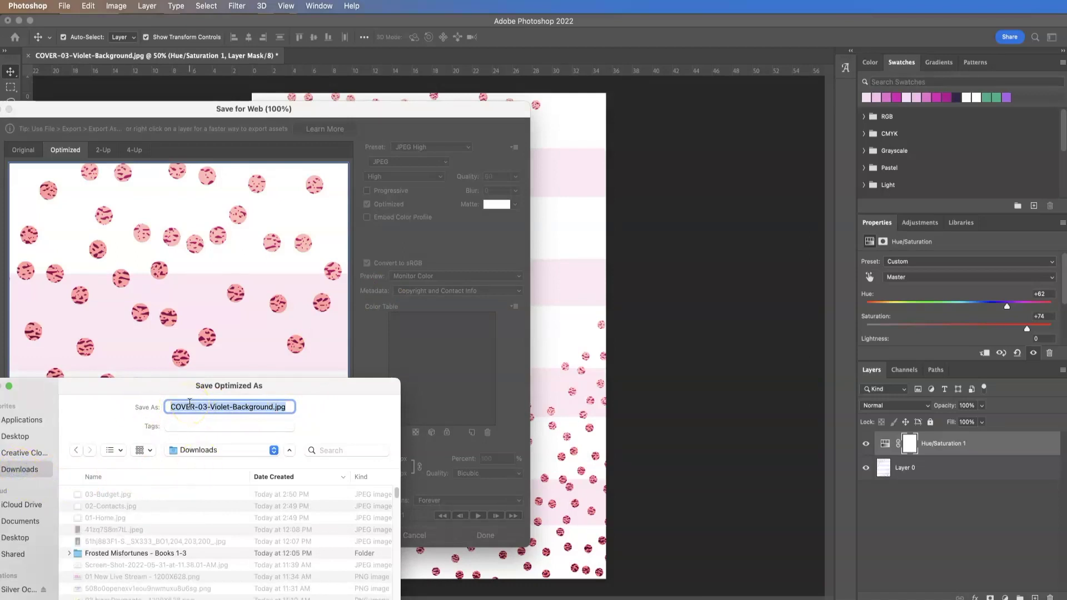
pyautogui.write('pink')
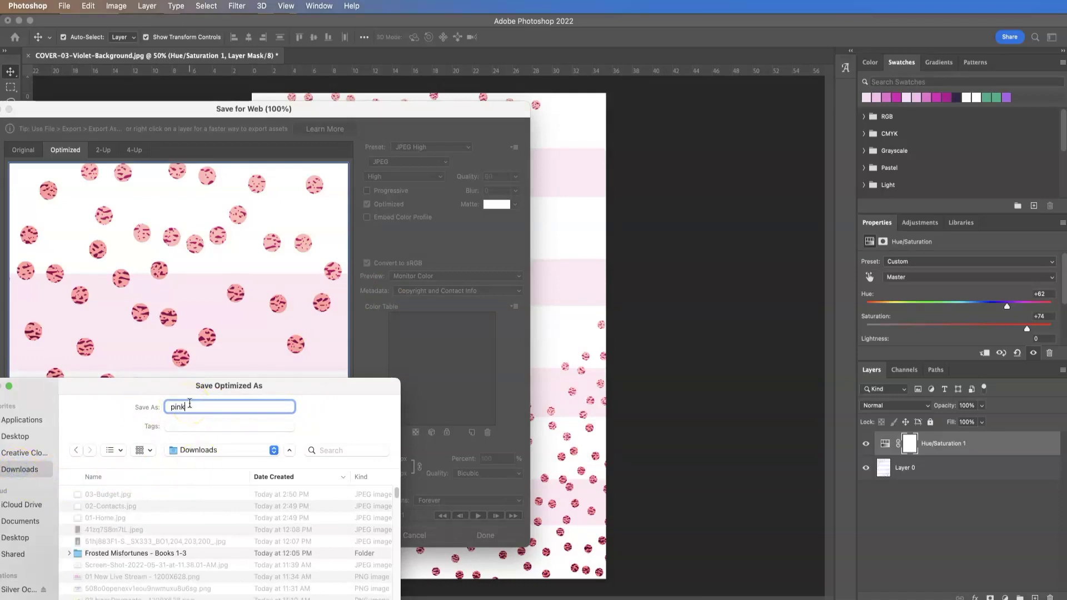
pyautogui.write(' stripes and dots')
pyautogui.press('Return')
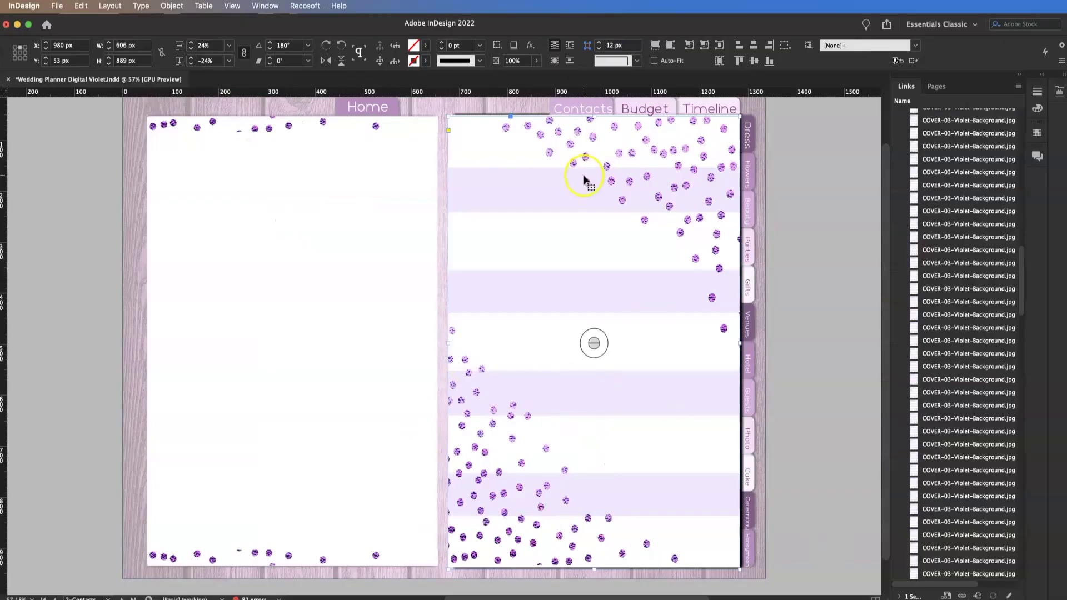
# Step: In InDesign, apply the 2-Contacts parent to the contact list title spread on page 4
pyautogui.click(937, 86)
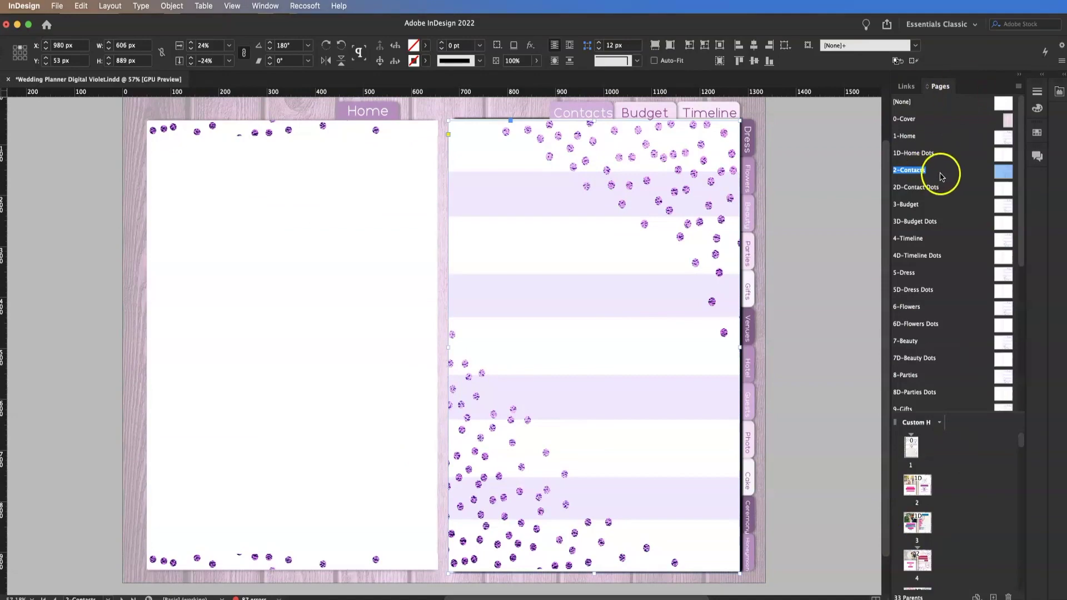
pyautogui.moveTo(942, 176); pyautogui.dragTo(911, 564)
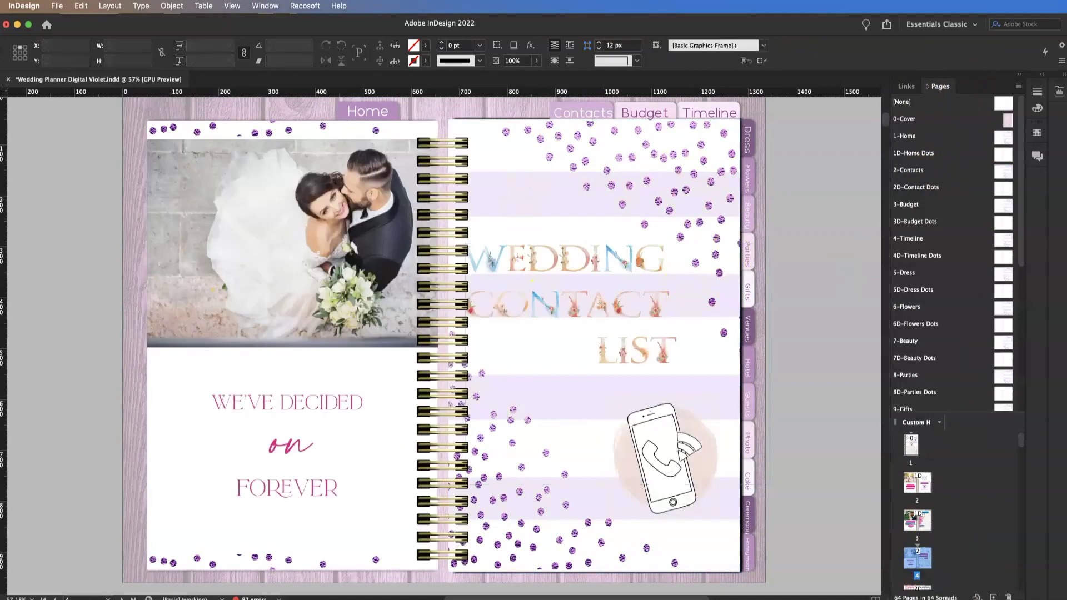
pyautogui.moveTo(943, 174); pyautogui.dragTo(923, 571)
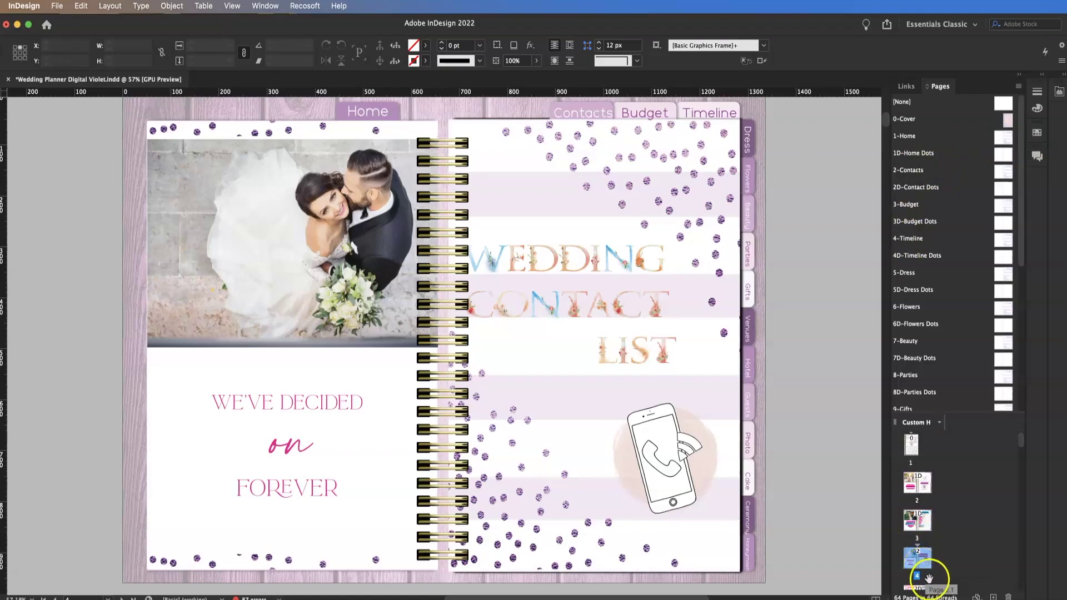
# Step: Open the 2-Contacts parent and replace its violet wood-and-tabs background image with 02-Contacts.jpg from Downloads
pyautogui.doubleClick(926, 171)
pyautogui.scroll(2, 603, 415)
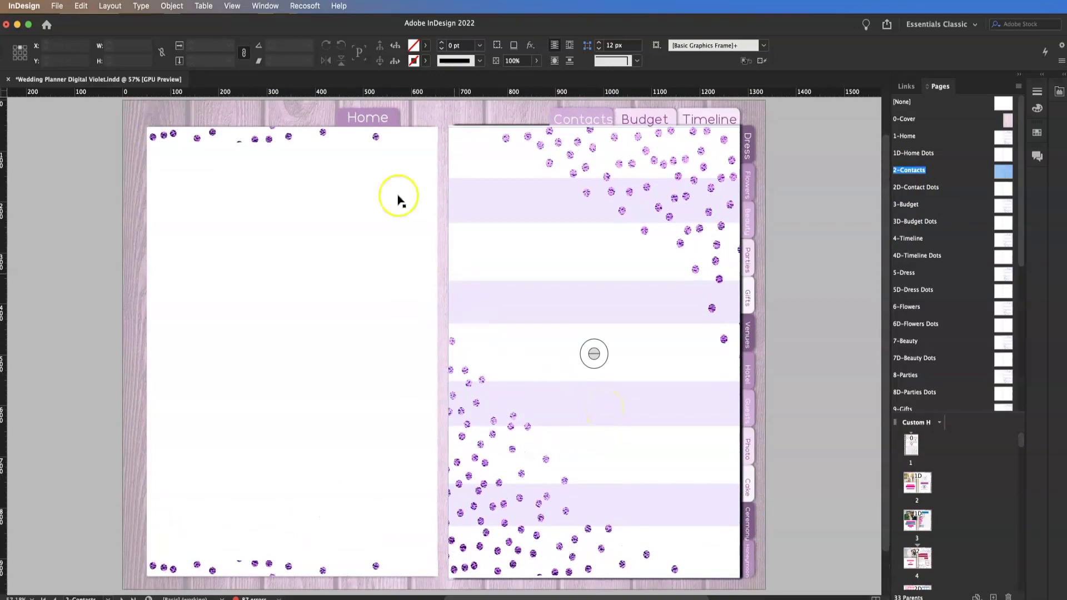
pyautogui.click(244, 113)
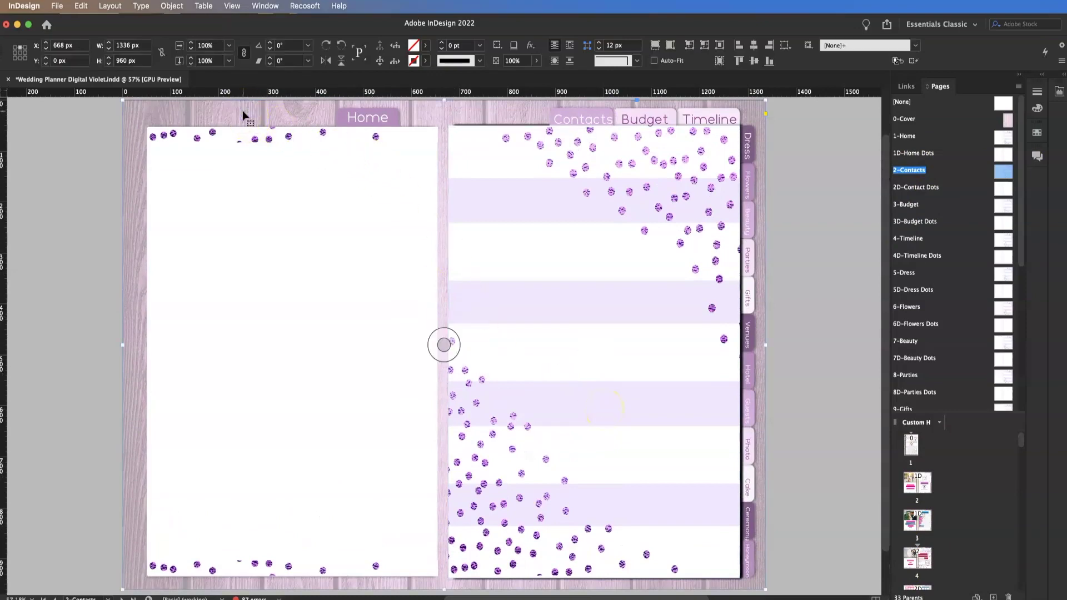
pyautogui.click(60, 6)
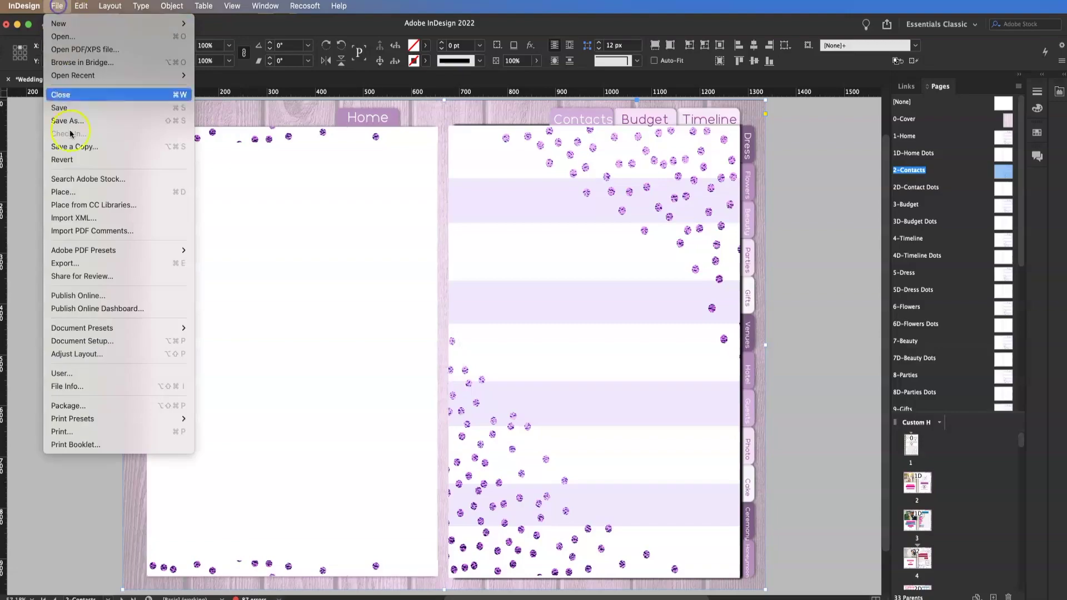
pyautogui.click(83, 192)
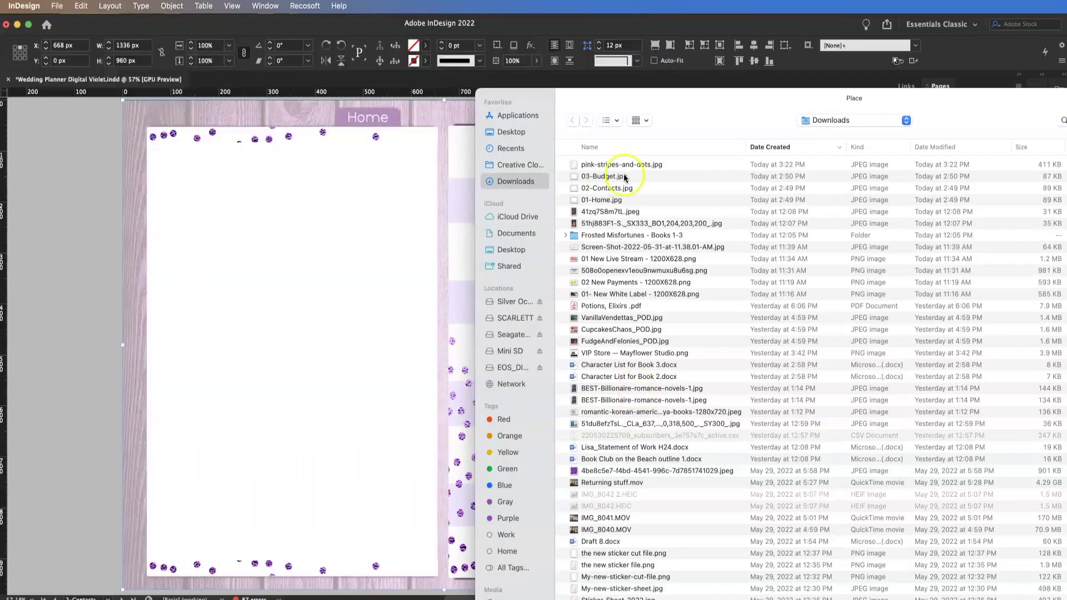
pyautogui.doubleClick(607, 188)
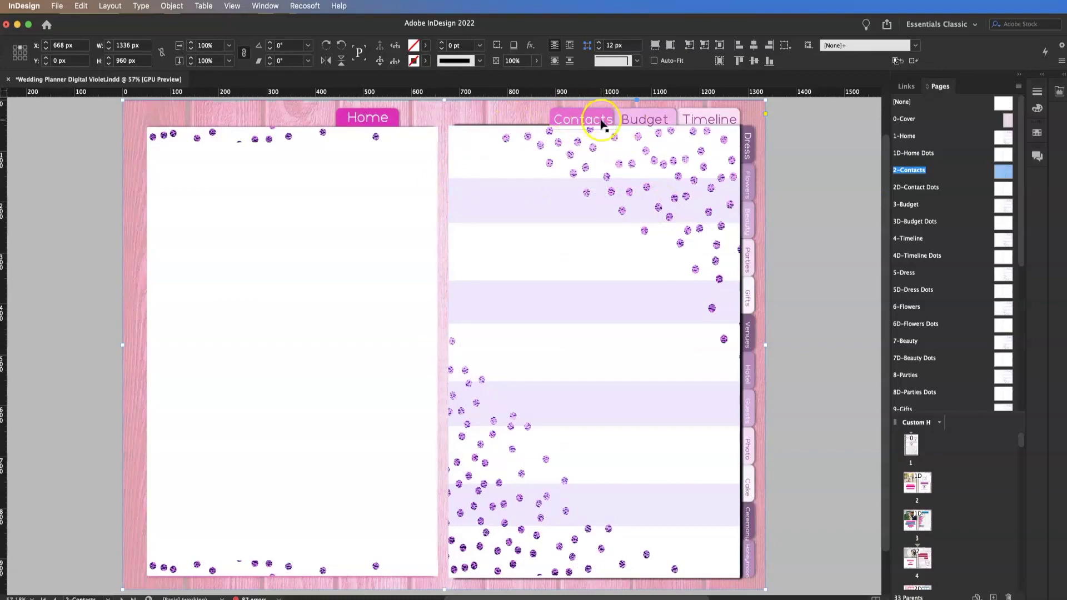
# Step: Replace the violet stripes-and-dots image on the 2-Contacts parent with pink-stripes-and-dots.jpg and return to the page 4 spread
pyautogui.click(542, 282)
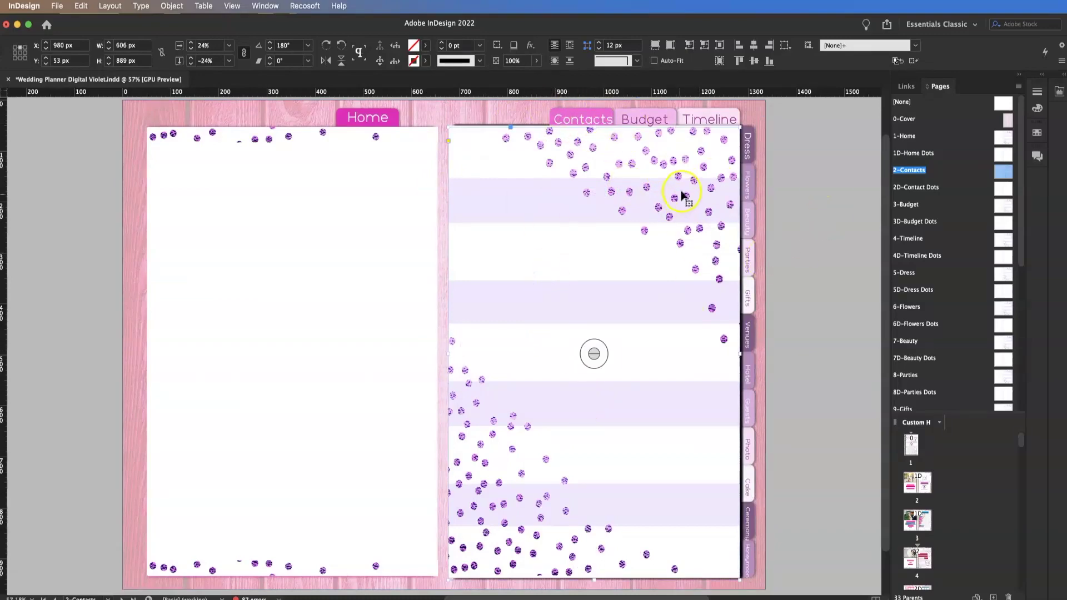
pyautogui.click(58, 6)
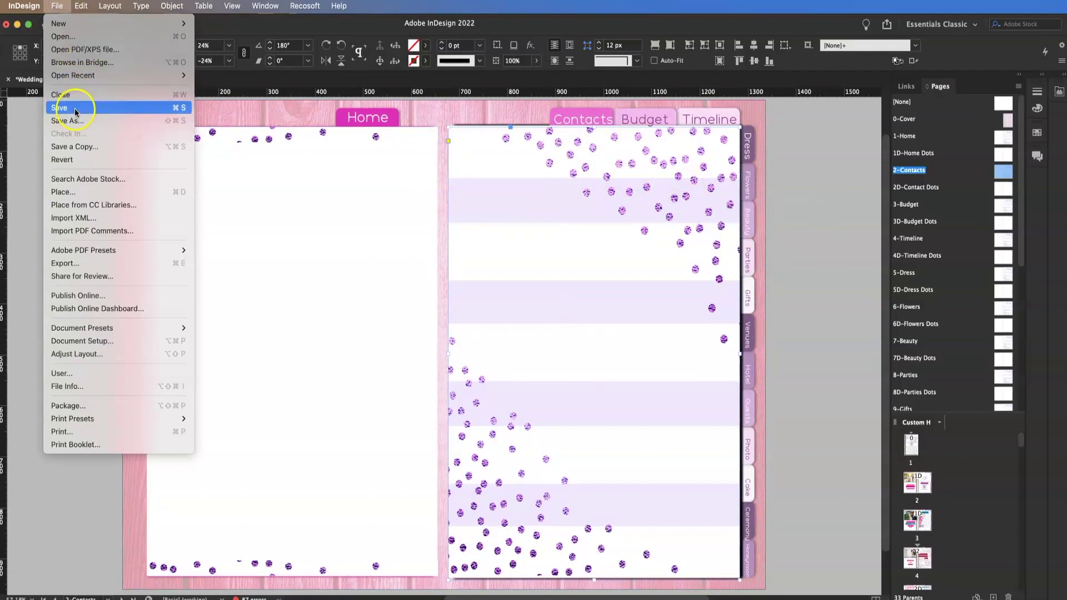
pyautogui.click(73, 192)
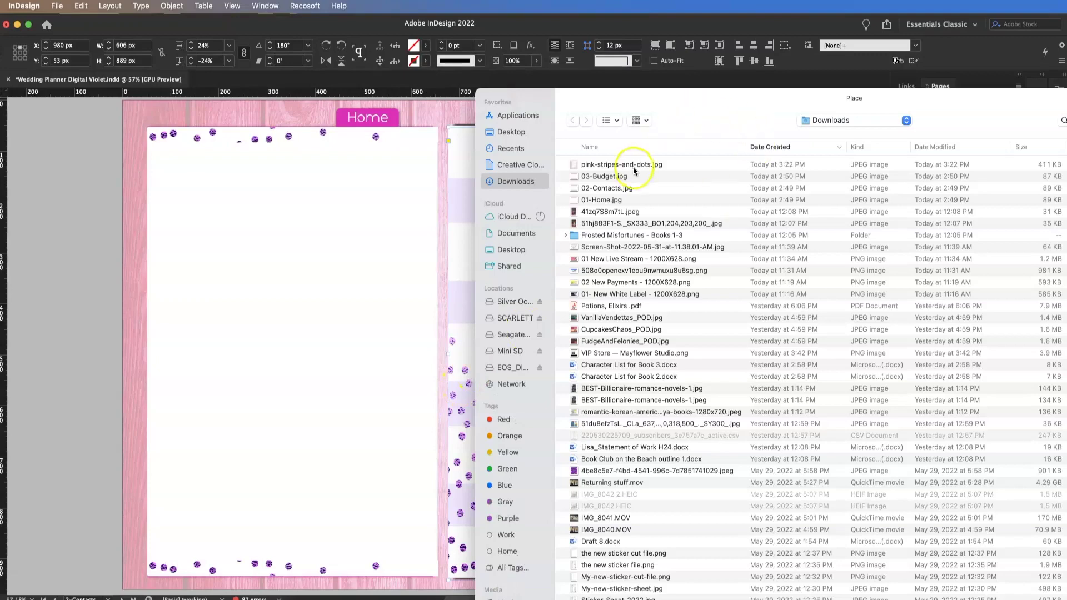
pyautogui.doubleClick(632, 165)
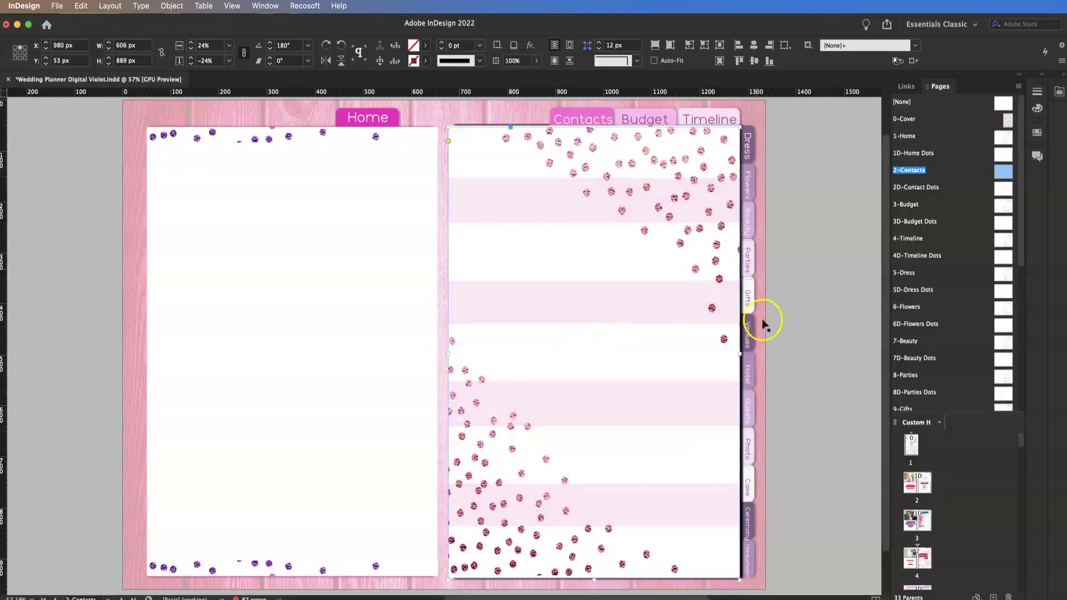
pyautogui.click(815, 331)
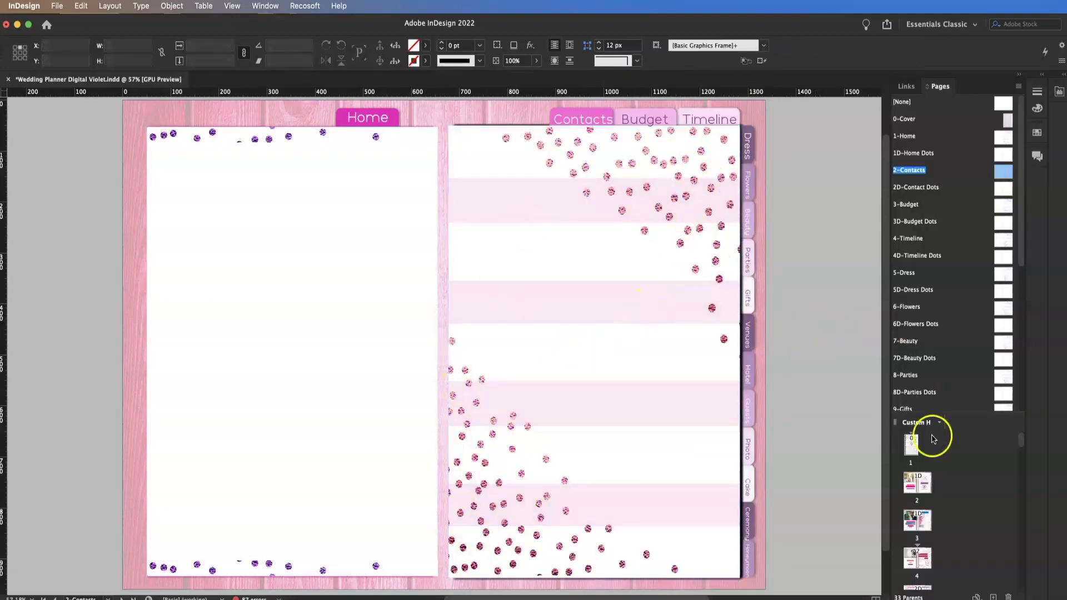
pyautogui.doubleClick(920, 553)
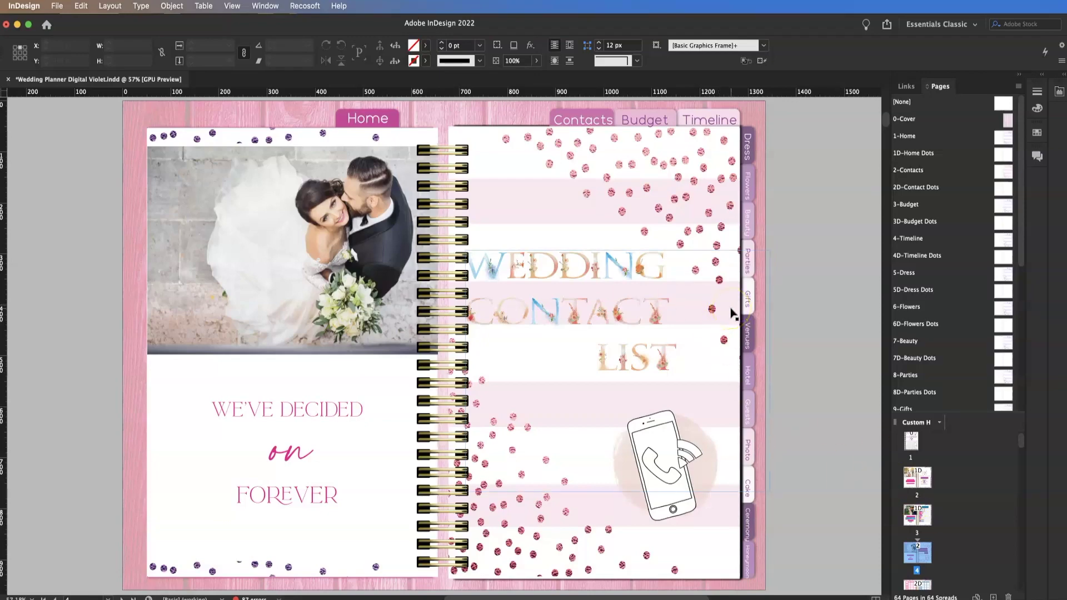
# Step: Switch to the SimplyGram website in the browser and look through its features and how-it-works sections
pyautogui.click(626, 346)
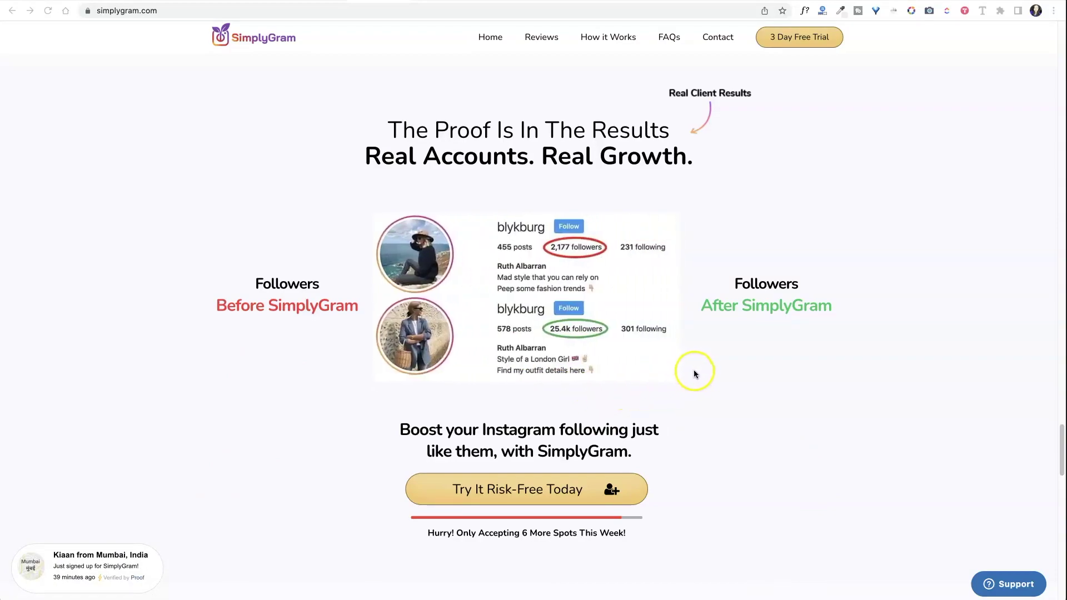
pyautogui.scroll(20, 705, 379)
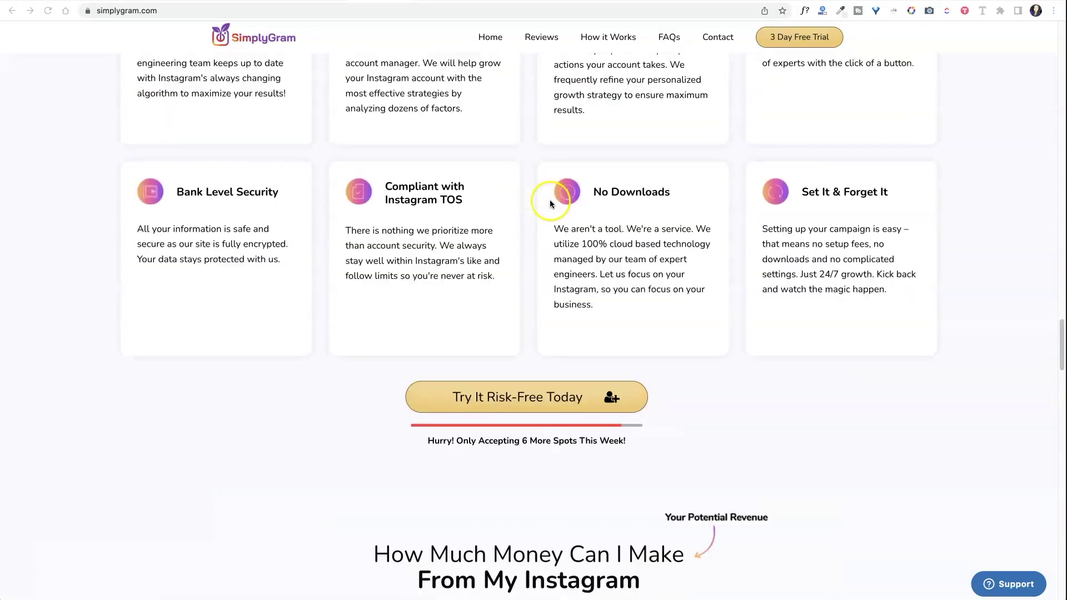
pyautogui.scroll(20, 566, 216)
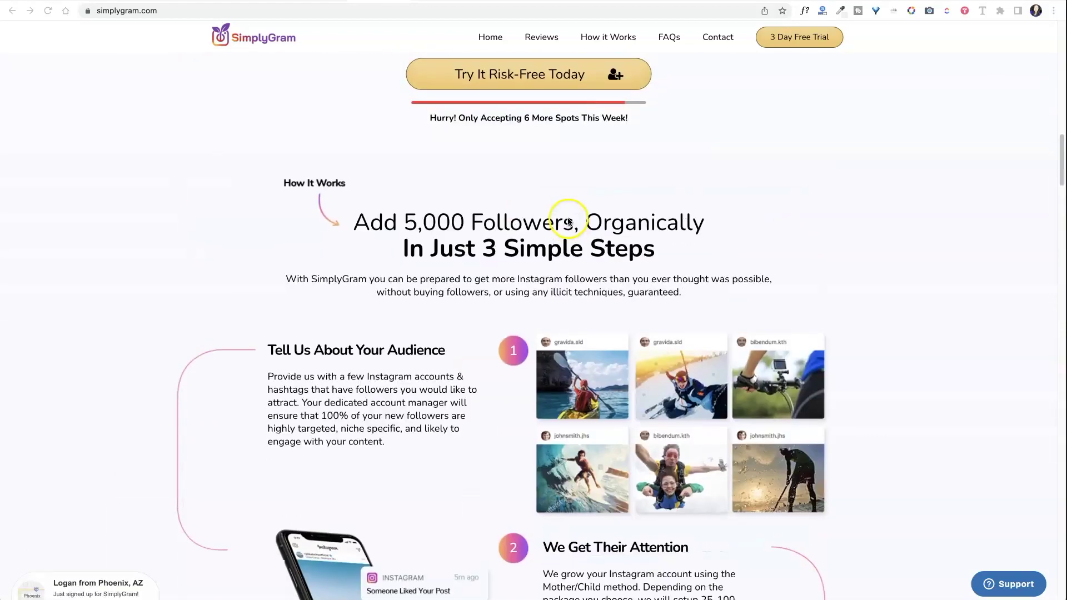
pyautogui.scroll(12, 568, 218)
pyautogui.scroll(-13, 370, 571)
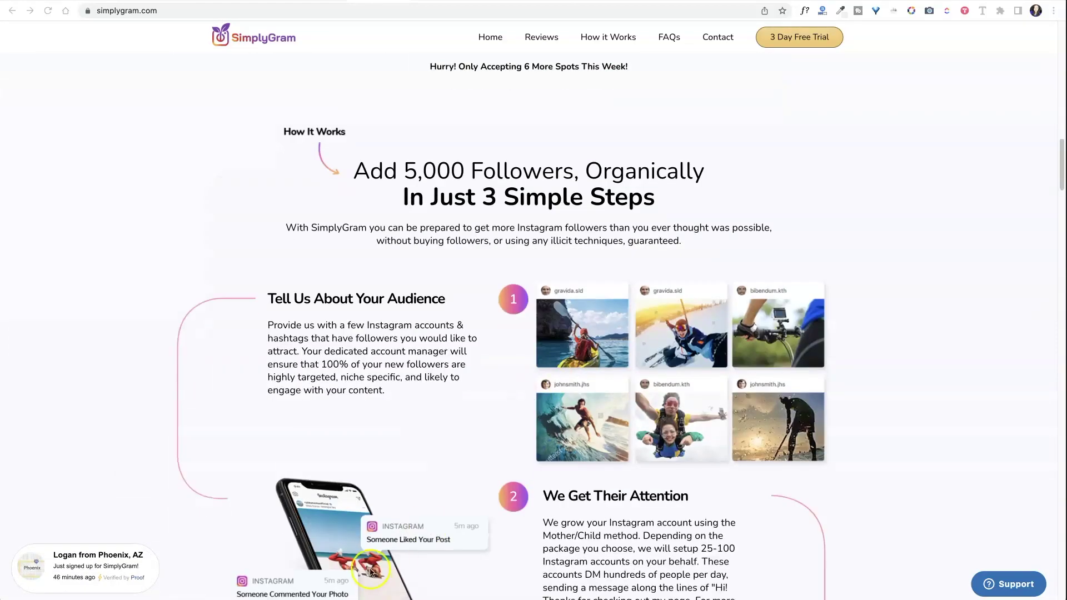
pyautogui.scroll(-10, 370, 571)
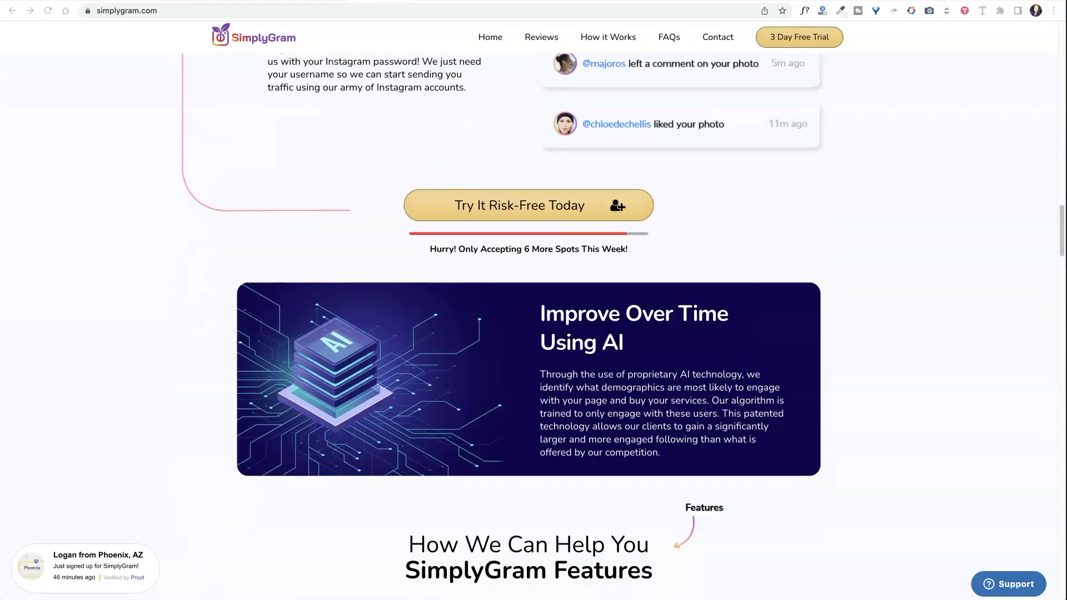